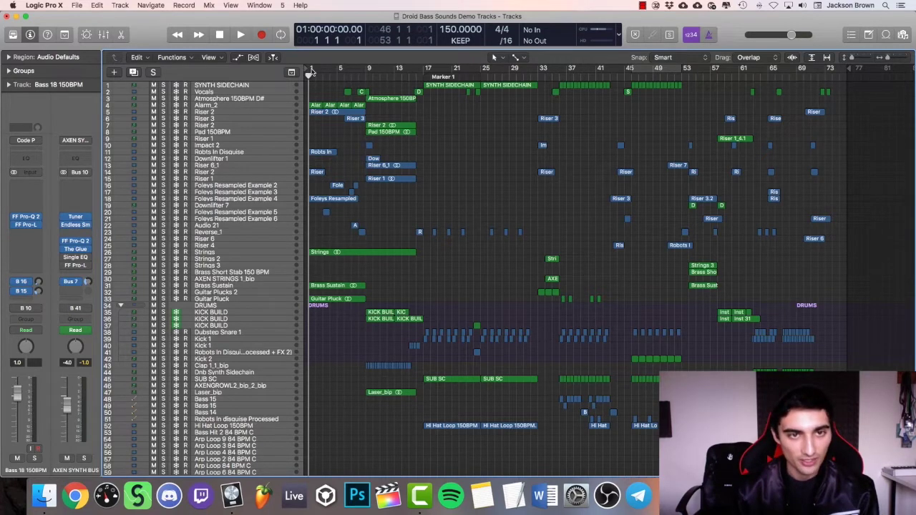
Set a cycle range over bars 1 to 17 and examine the tracks used in the intro
drag(311, 71, 424, 70)
key(super+Right)
key(super+Right)
key(super+Right)
key(super+Right)
scroll(407, 136, up, 1)
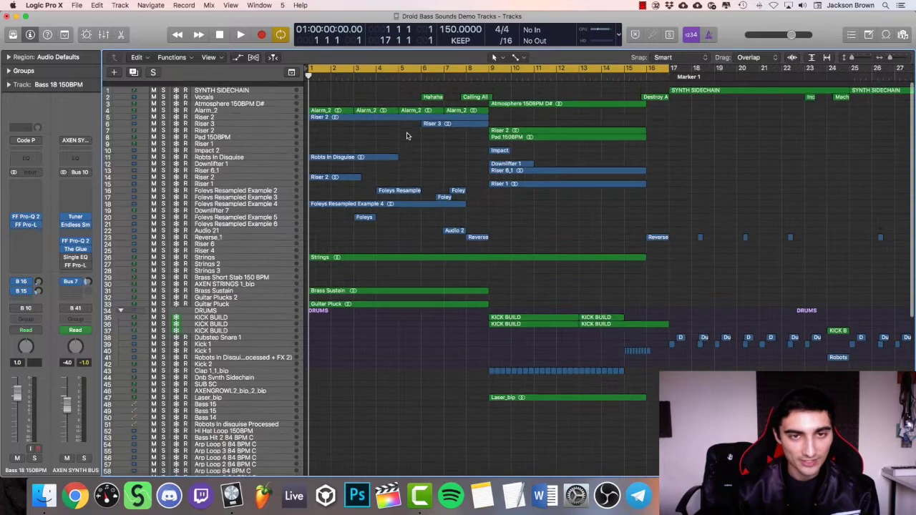
scroll(407, 136, down, 1)
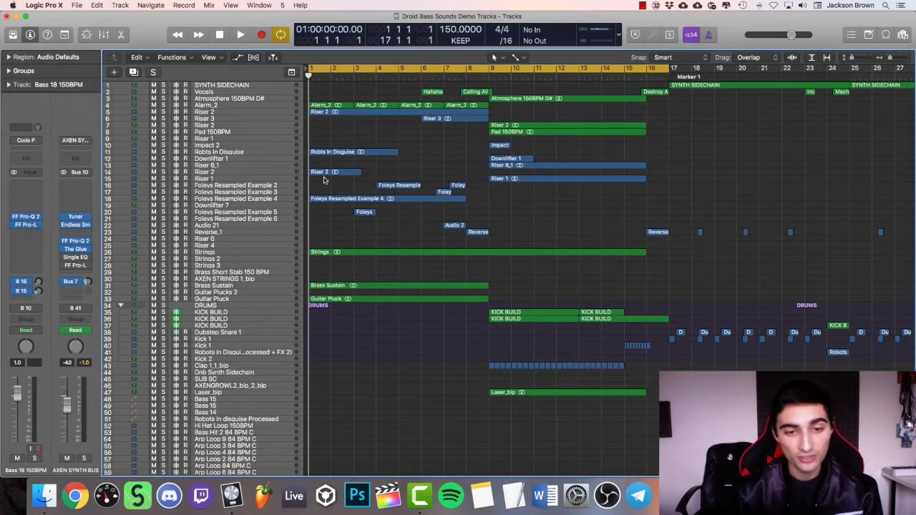
click(244, 292)
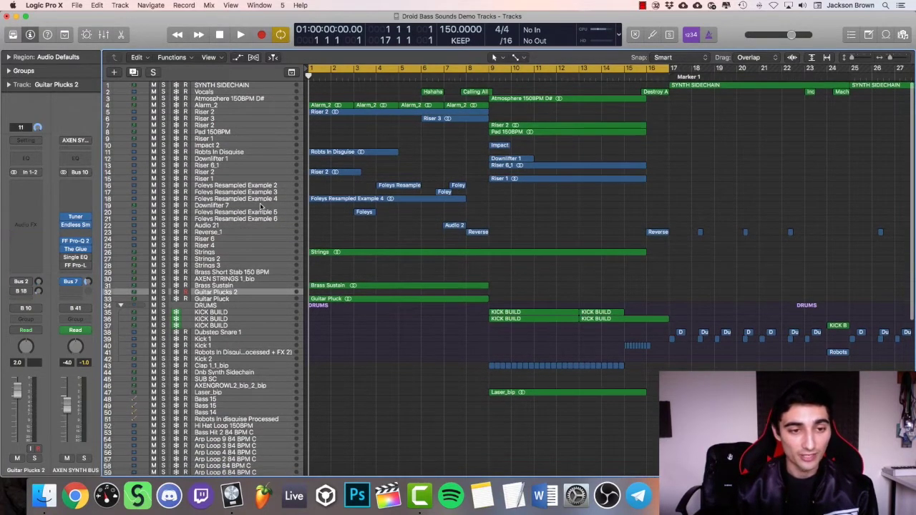
click(262, 206)
scroll(346, 204, up, 5)
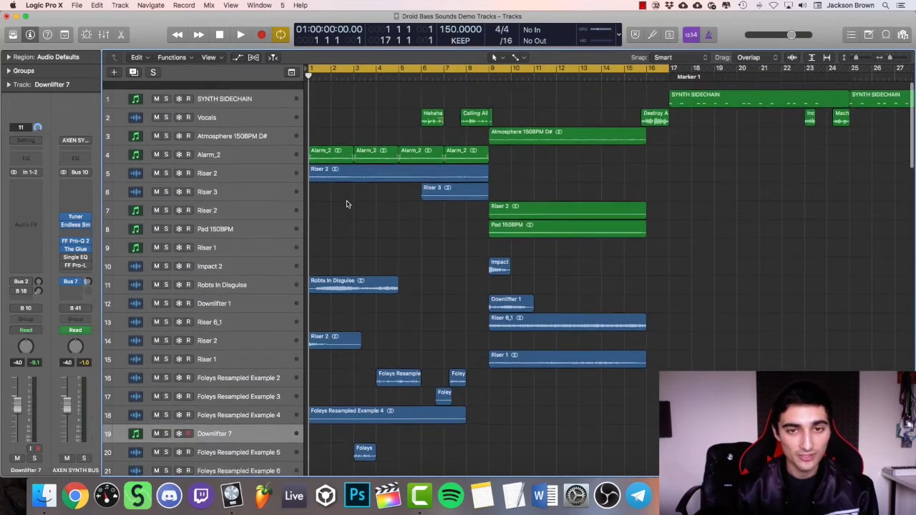
scroll(346, 204, down, 5)
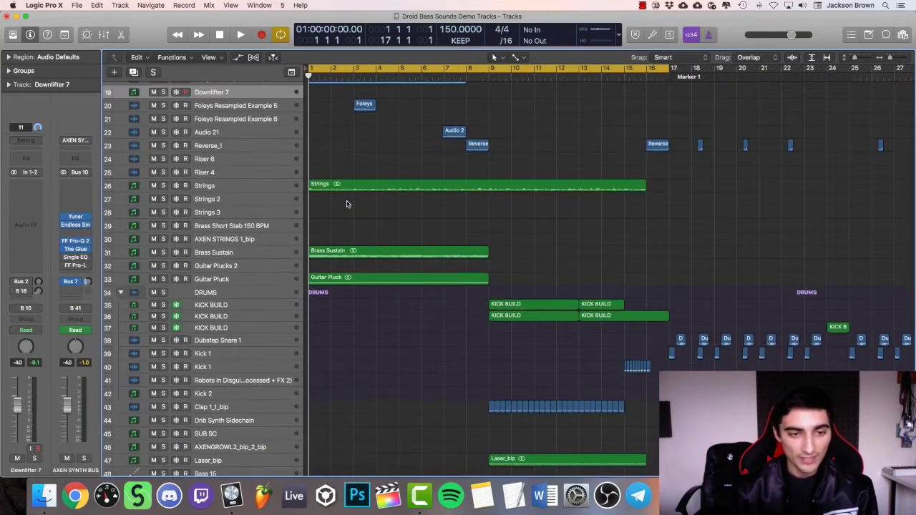
scroll(347, 204, up, 2)
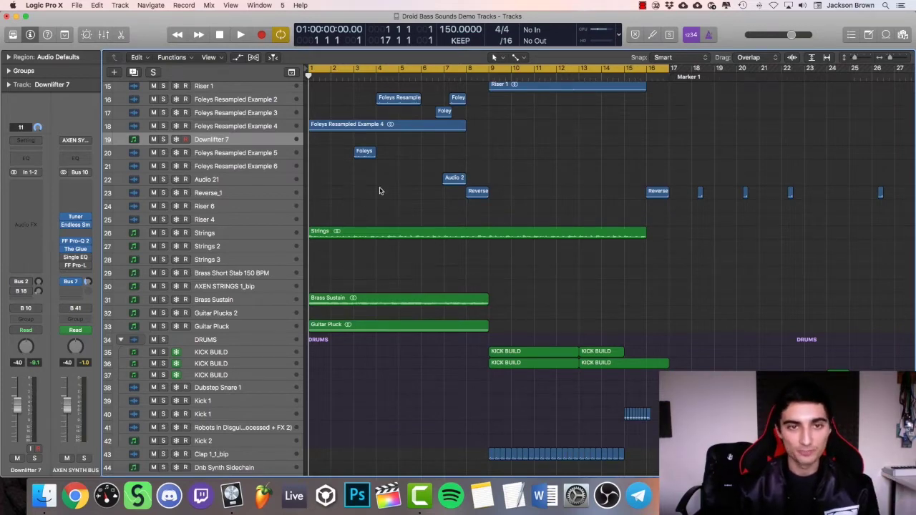
Extend the cycle range to bar 76, covering the whole arrangement, and turn cycle mode off
key(z)
drag(431, 70, 874, 99)
scroll(695, 185, up, 5)
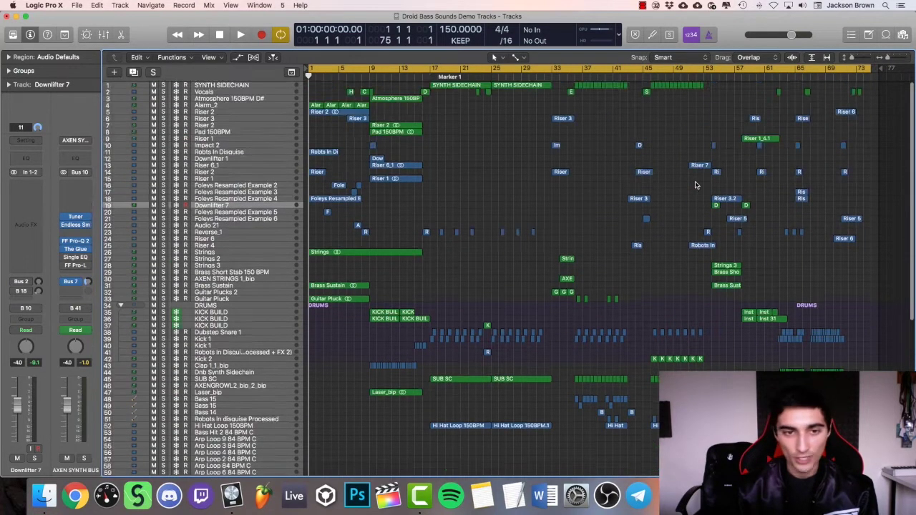
key(z)
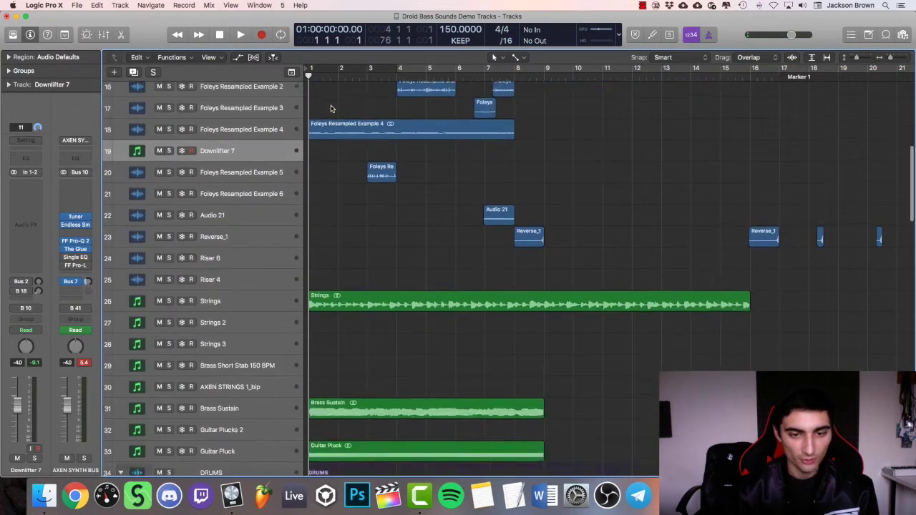
Select the Foleys Resampled Example 4 track and solo the Foleys Resampled Example 2, 3 and 4 tracks
click(262, 325)
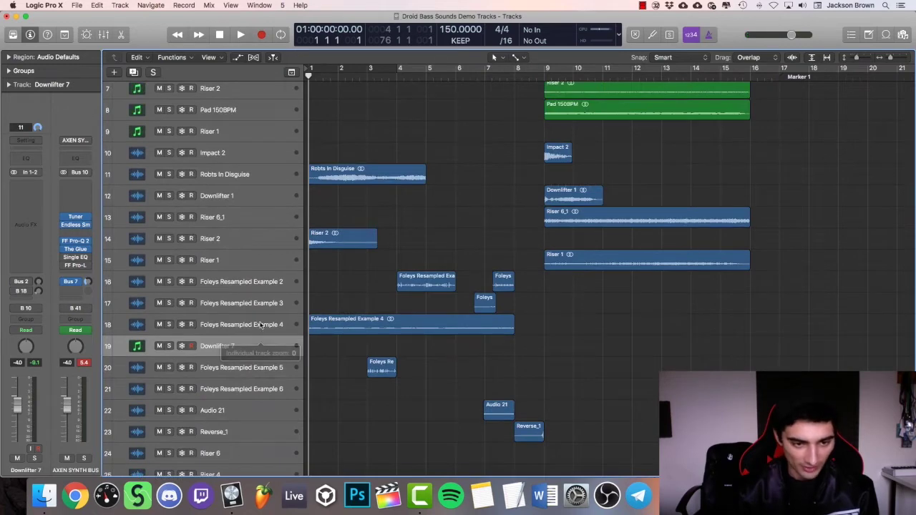
scroll(260, 326, up, 3)
scroll(356, 287, up, 3)
scroll(356, 287, down, 5)
scroll(332, 287, down, 2)
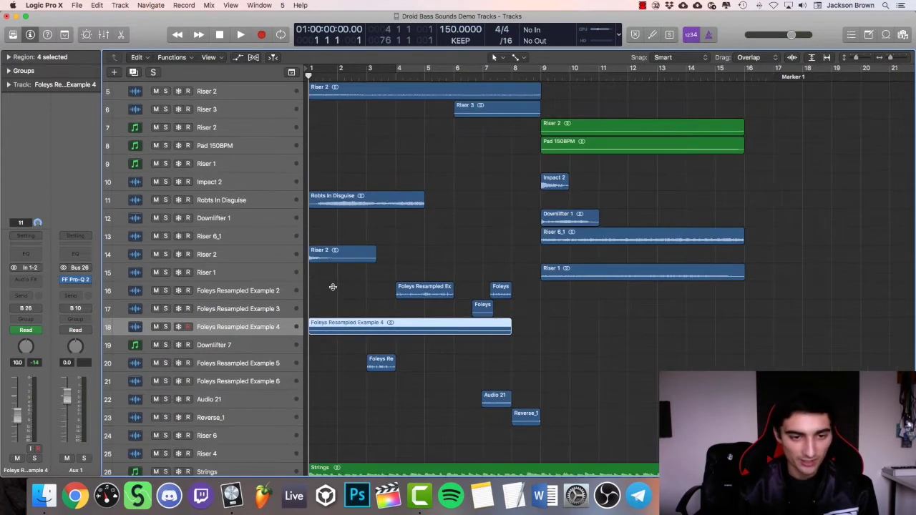
drag(168, 293, 163, 337)
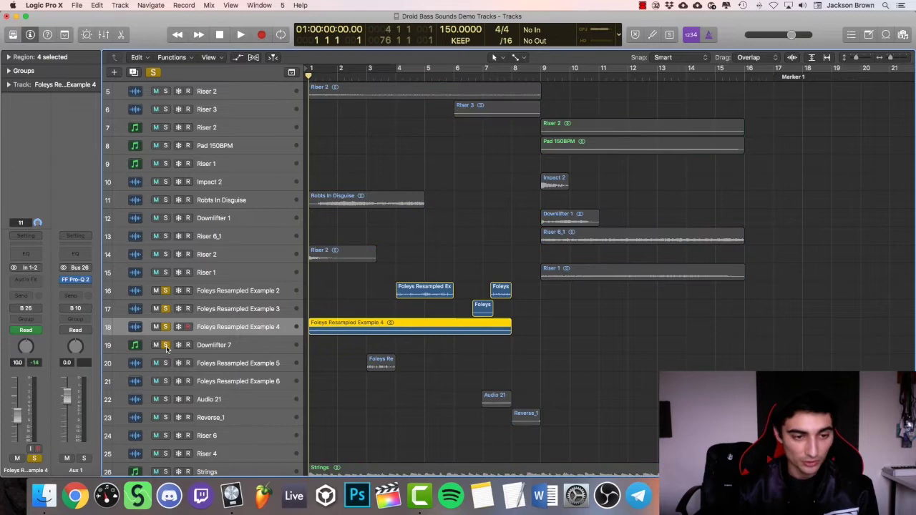
Add the Foleys Resampled Example 5 and 6 tracks to the solo and enlarge the track heights
scroll(420, 306, up, 3)
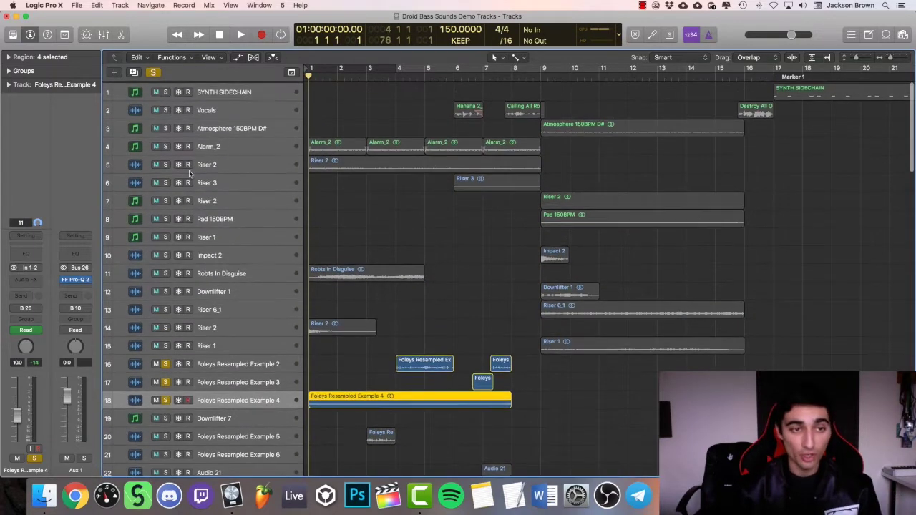
scroll(409, 178, down, 2)
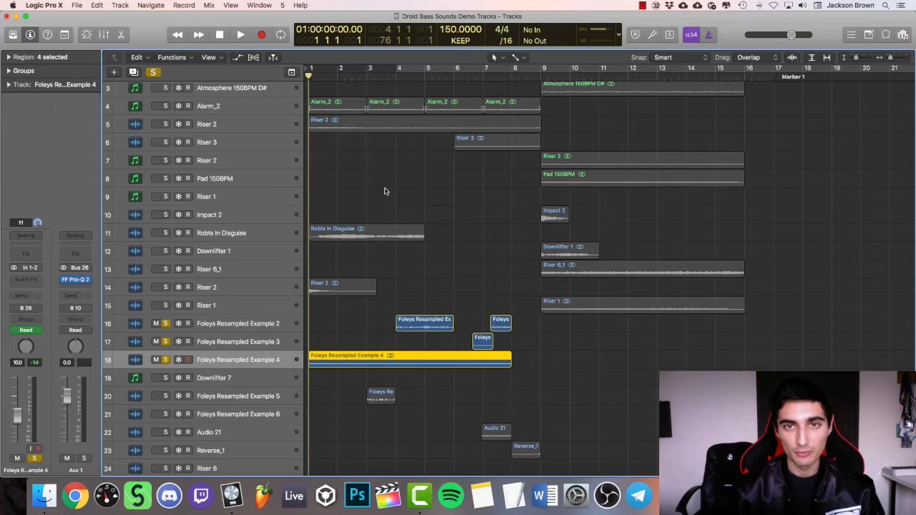
scroll(384, 191, down, 2)
scroll(385, 191, down, 1)
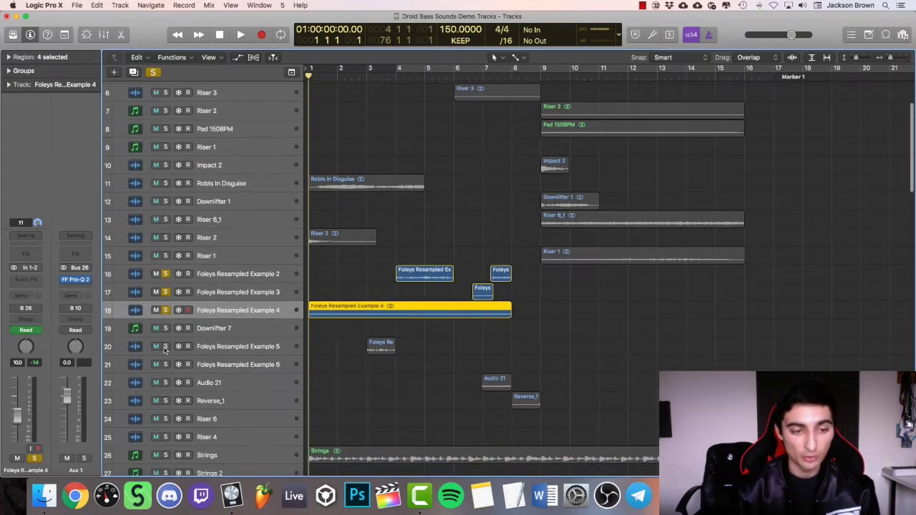
key(super+Down)
key(super+Down)
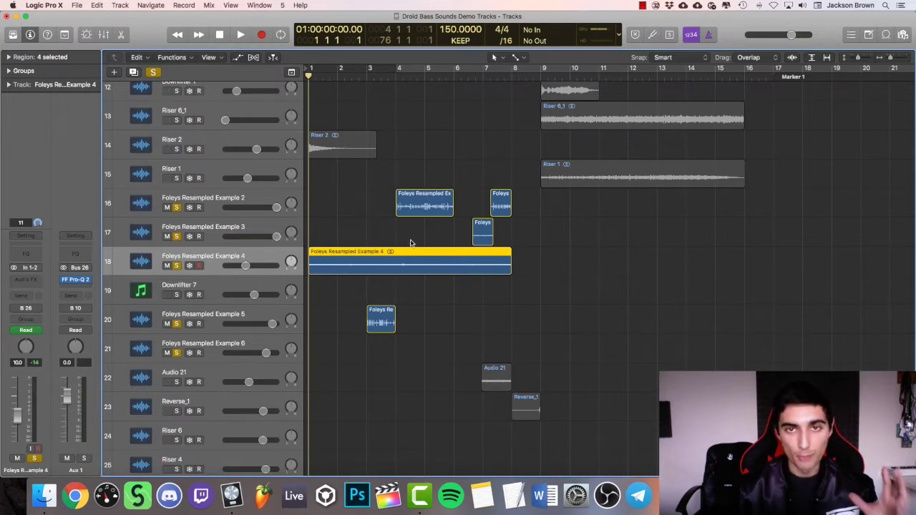
Play the soloed foley tracks from bar 4 to bar 8
click(395, 74)
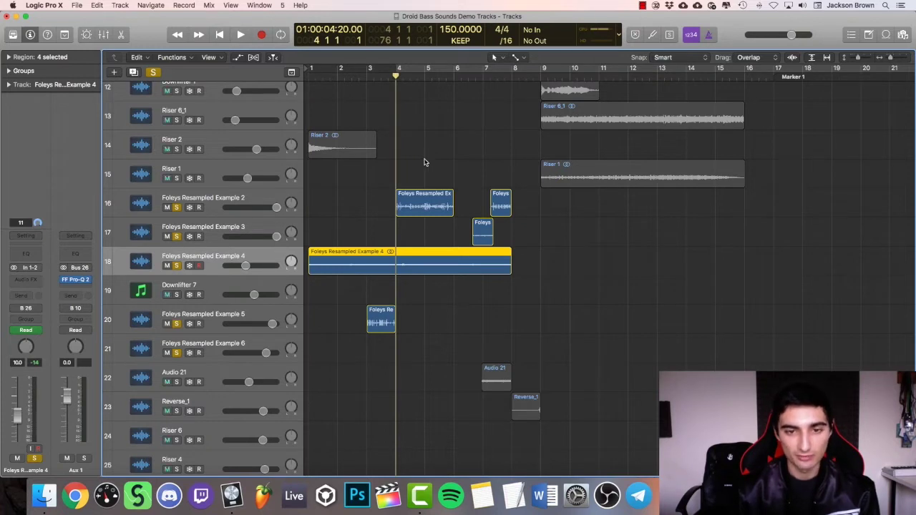
key(space)
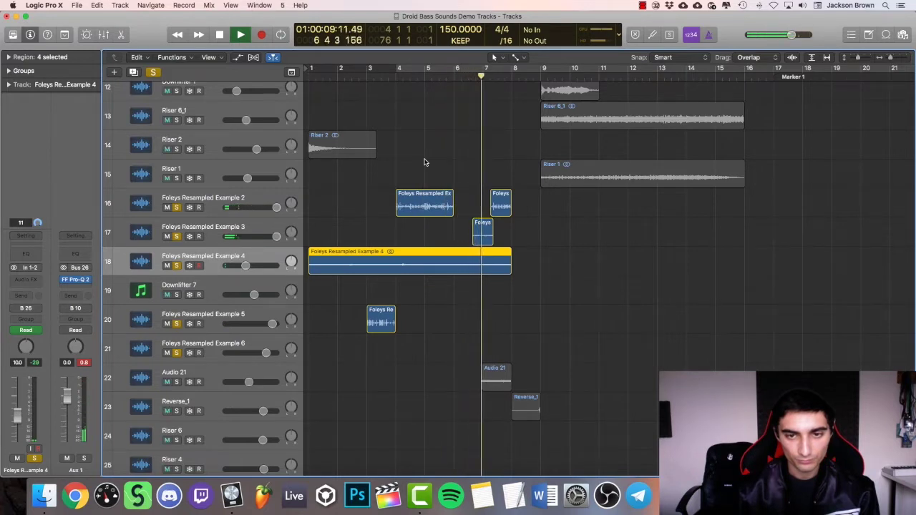
key(space)
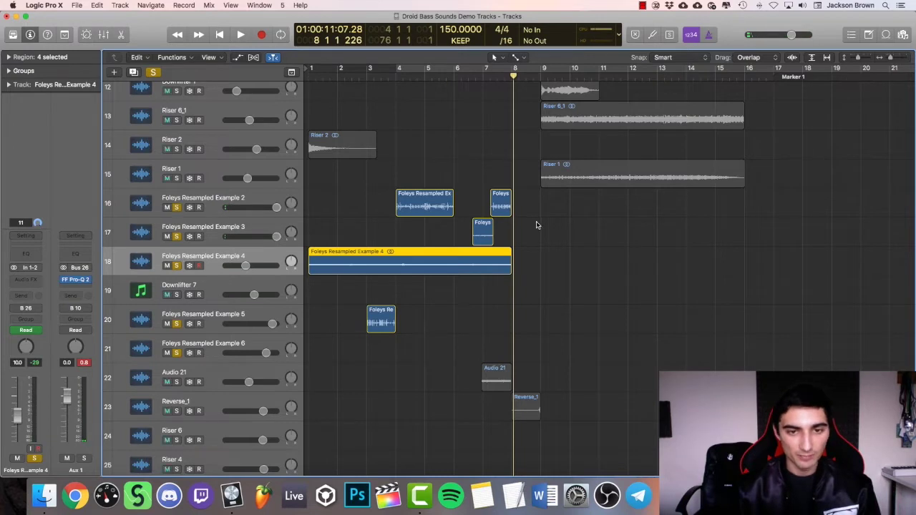
Clear the solo from all tracks and return the playhead to bar 1
alt+click(176, 208)
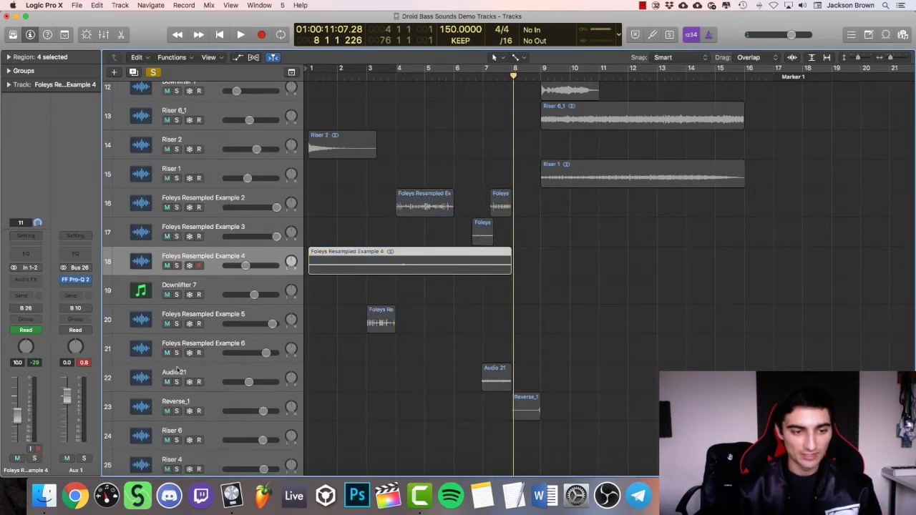
click(213, 234)
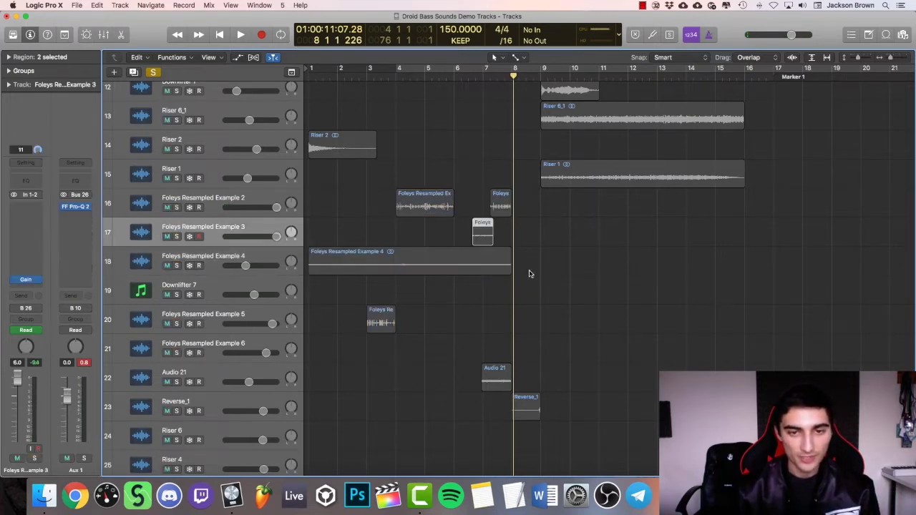
scroll(530, 275, up, 4)
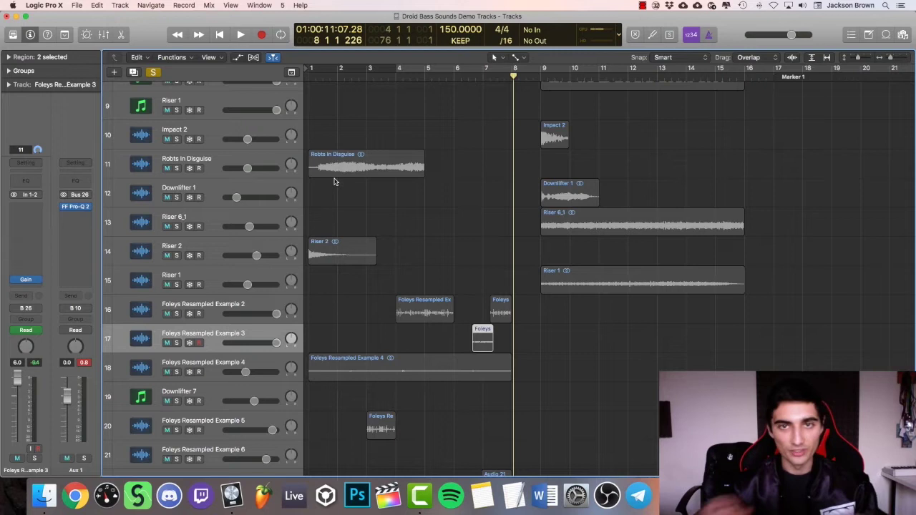
click(155, 73)
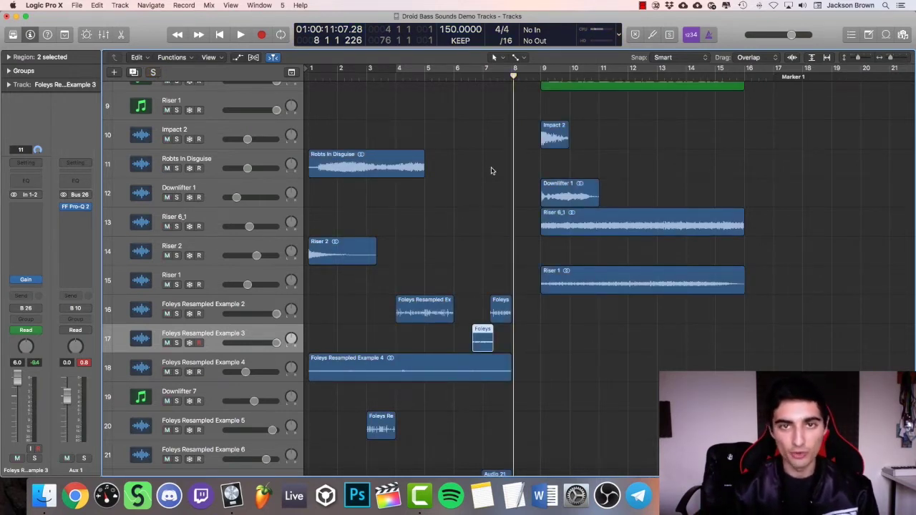
scroll(460, 189, up, 4)
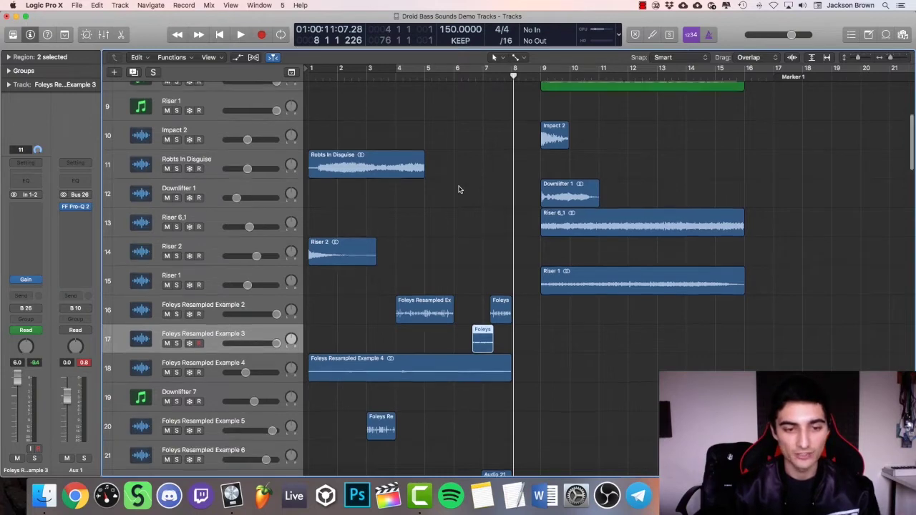
scroll(460, 189, down, 5)
click(460, 190)
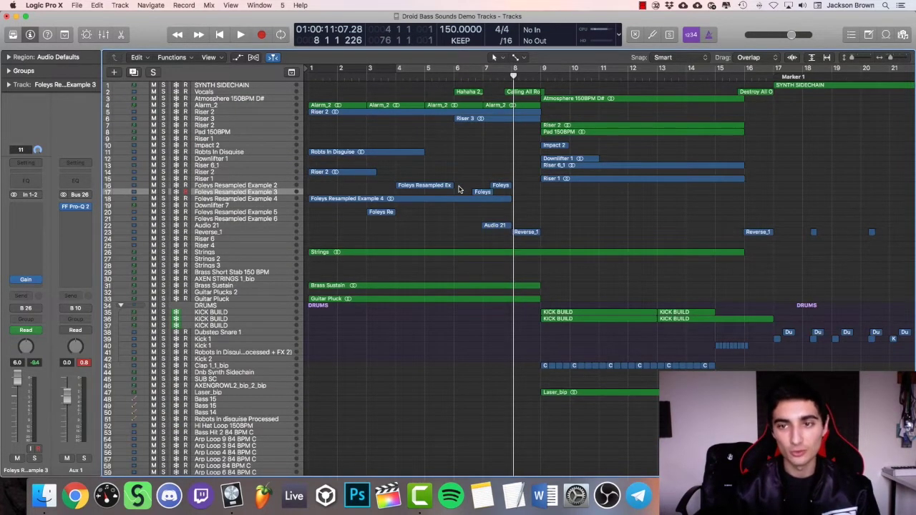
key(Return)
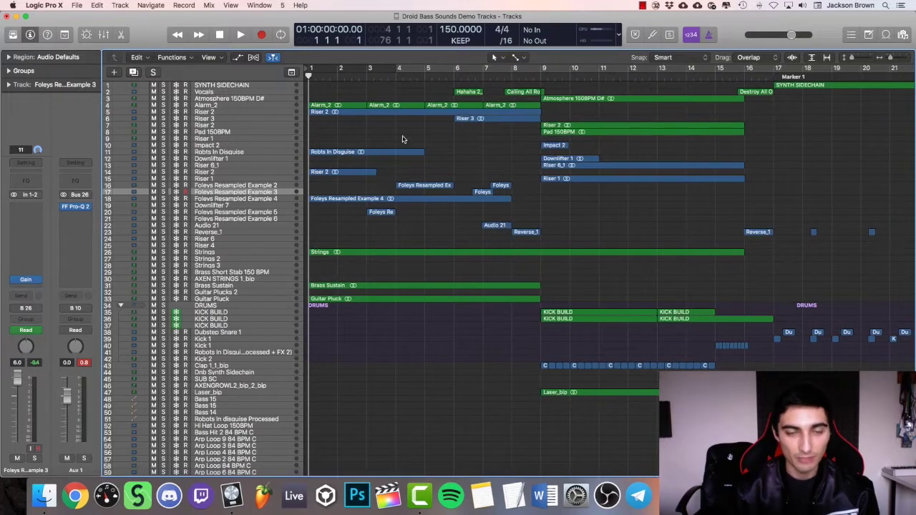
Solo the Brass Sustain track together with the SYNTH SIDECHAIN track
key(super+Down)
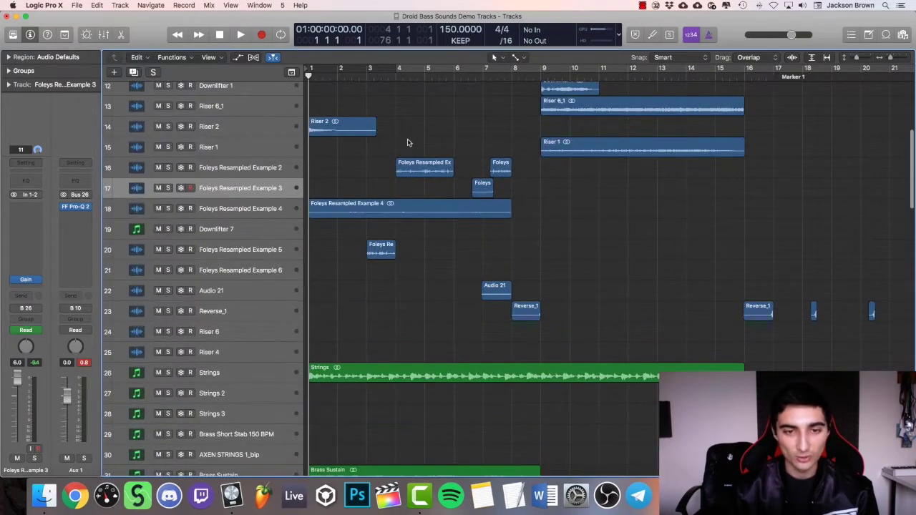
scroll(408, 142, down, 3)
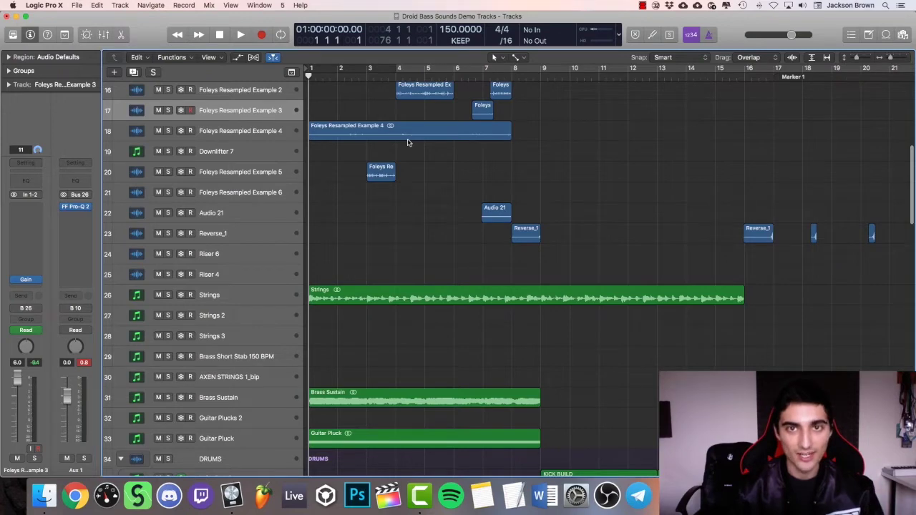
scroll(408, 142, down, 3)
click(249, 229)
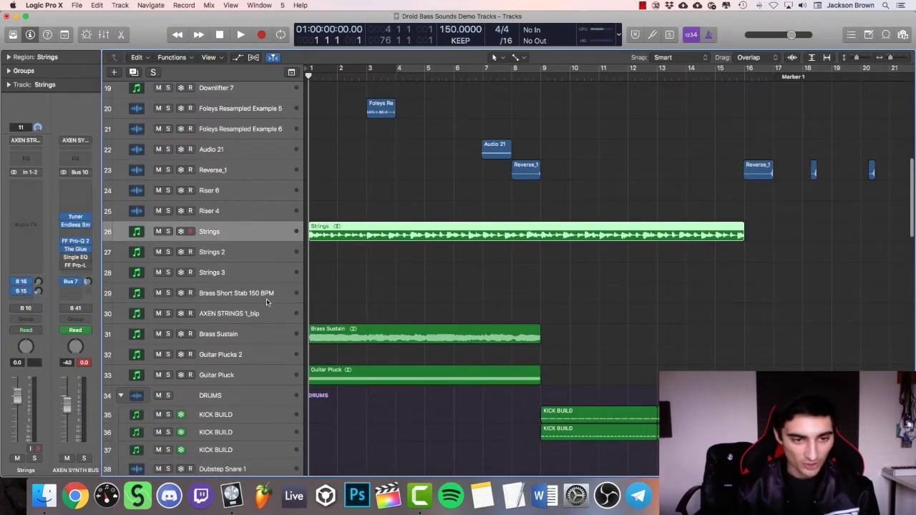
click(259, 337)
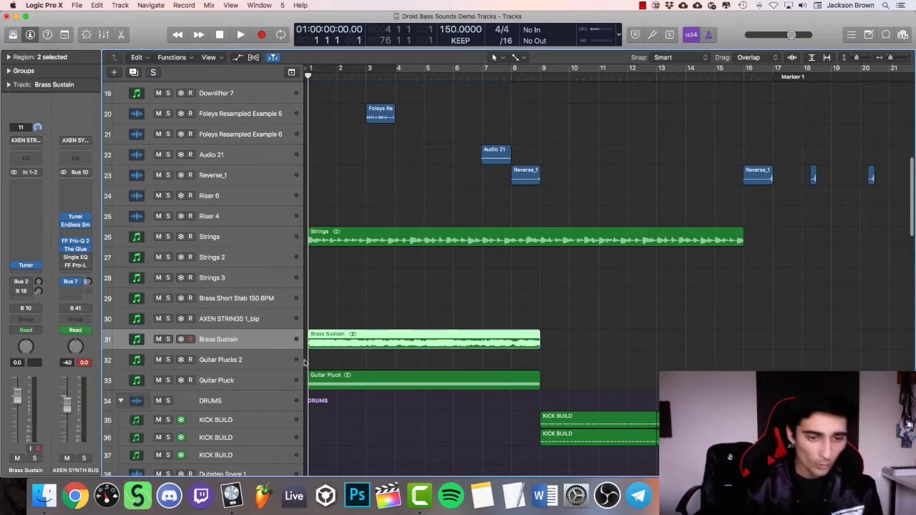
click(160, 339)
click(170, 340)
scroll(454, 231, up, 10)
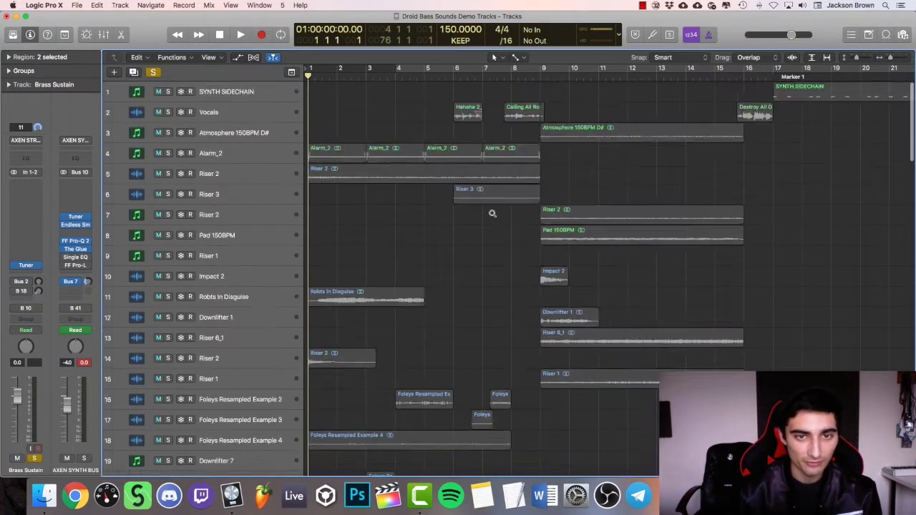
scroll(491, 213, down, 8)
click(163, 85)
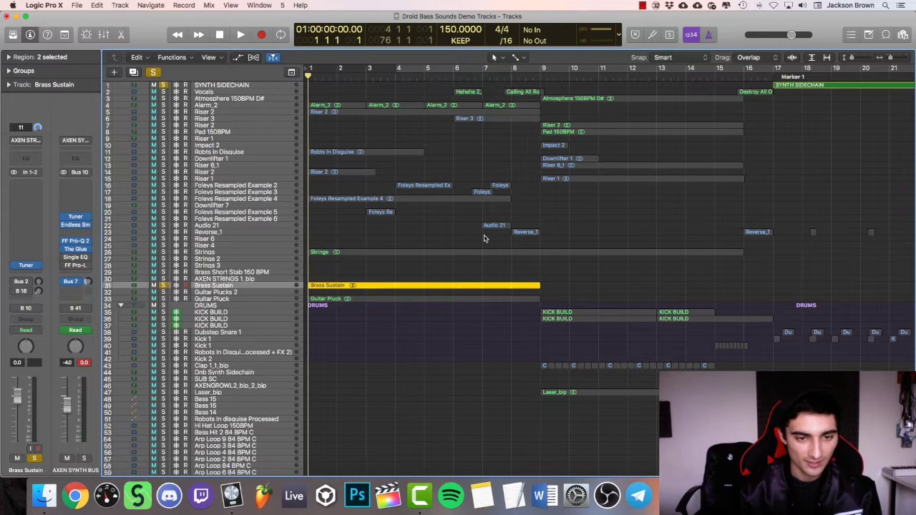
Play the soloed Brass Sustain part from the start to about bar 4 and clear all solos
key(space)
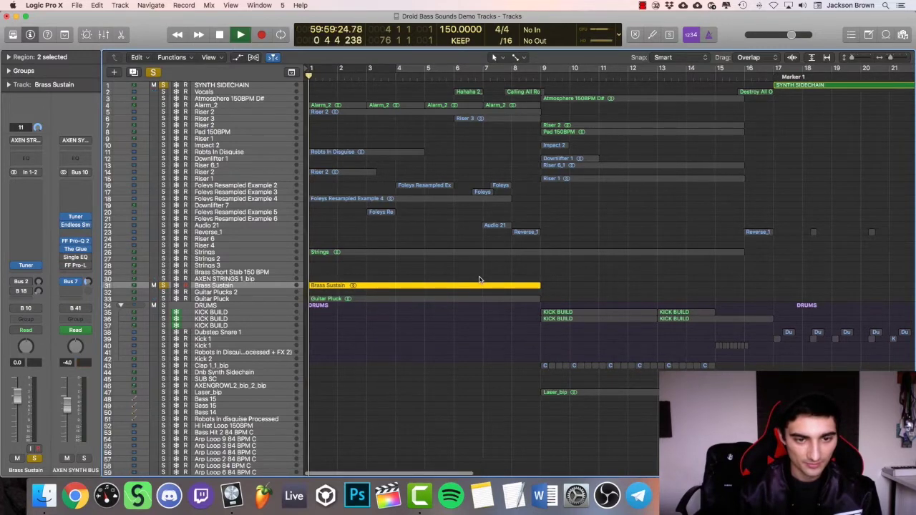
scroll(480, 277, up, 3)
scroll(480, 278, up, 8)
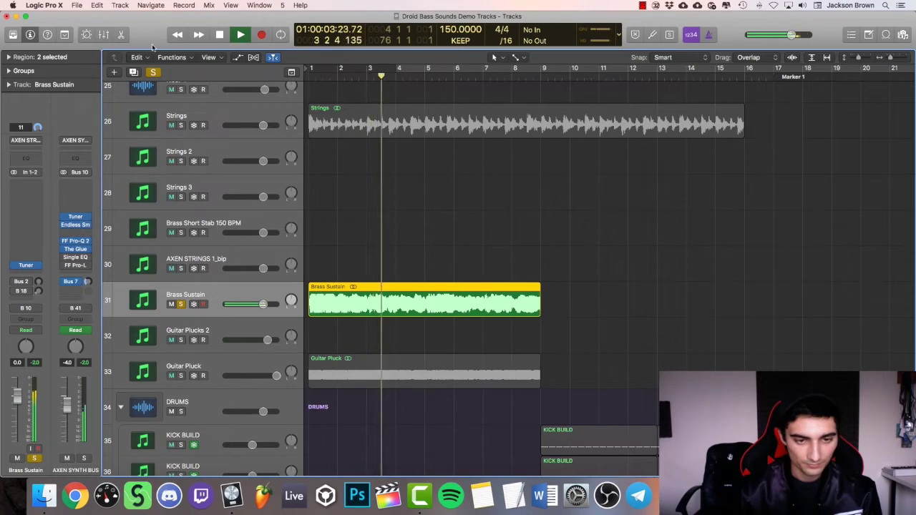
key(space)
click(152, 73)
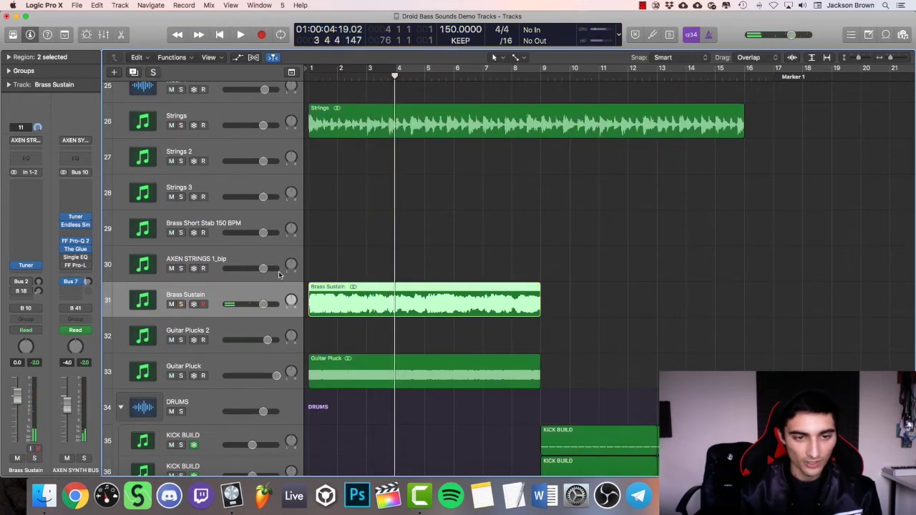
Look over the Strings, Brass Sustain and Guitar Pluck layers of the intro together with the foley tracks above them
scroll(401, 238, up, 3)
click(491, 214)
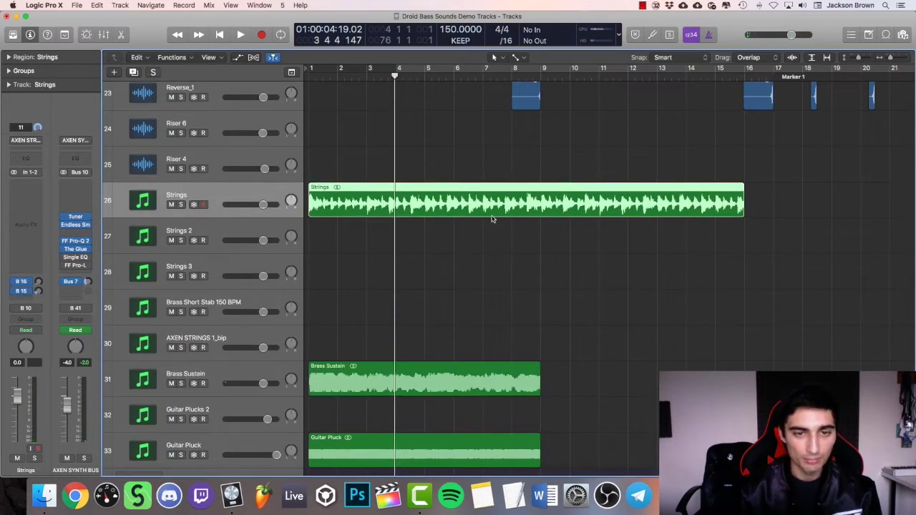
scroll(336, 207, down, 5)
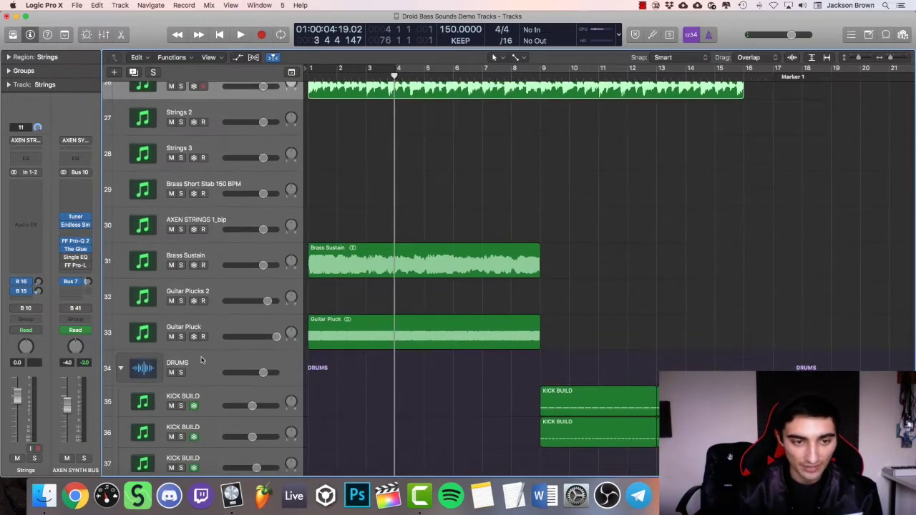
click(209, 326)
scroll(343, 196, up, 3)
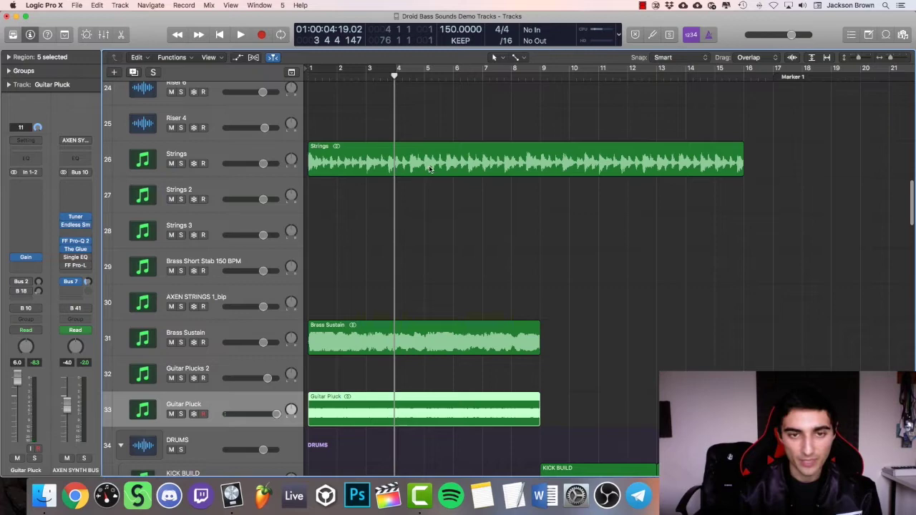
scroll(343, 363, down, 3)
scroll(477, 342, down, 3)
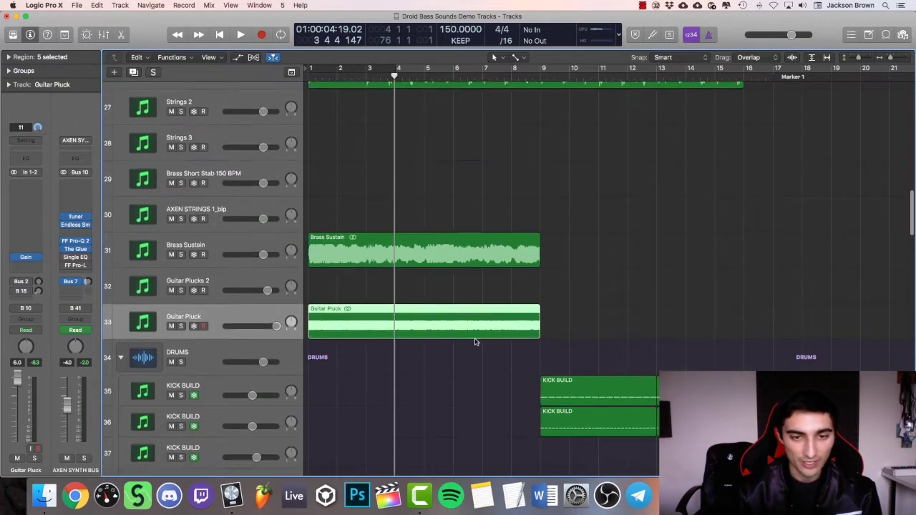
key(super+Up)
scroll(477, 342, up, 7)
scroll(474, 342, up, 1)
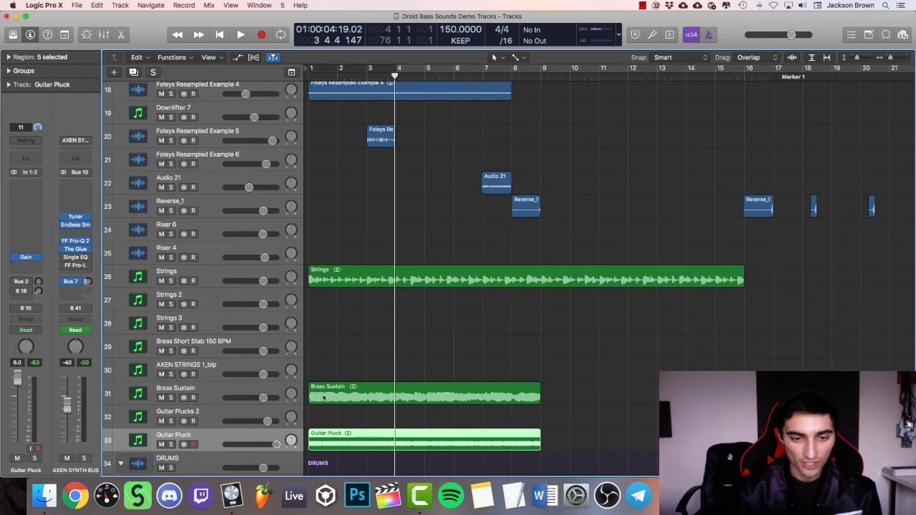
scroll(372, 390, up, 5)
scroll(422, 414, down, 3)
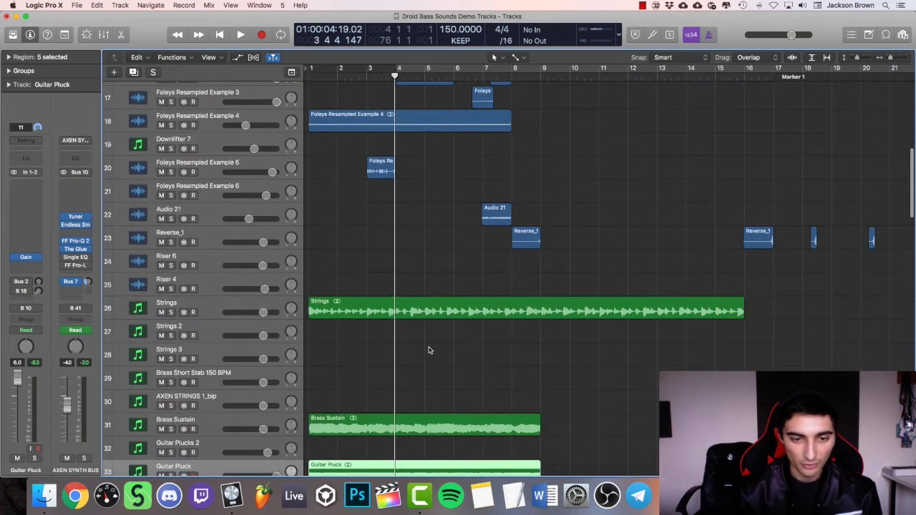
scroll(322, 279, down, 3)
Play from bar 4 with Brass Sustain, Guitar Plucks 2 and Guitar Pluck muted, and unmute all three during playback
click(218, 213)
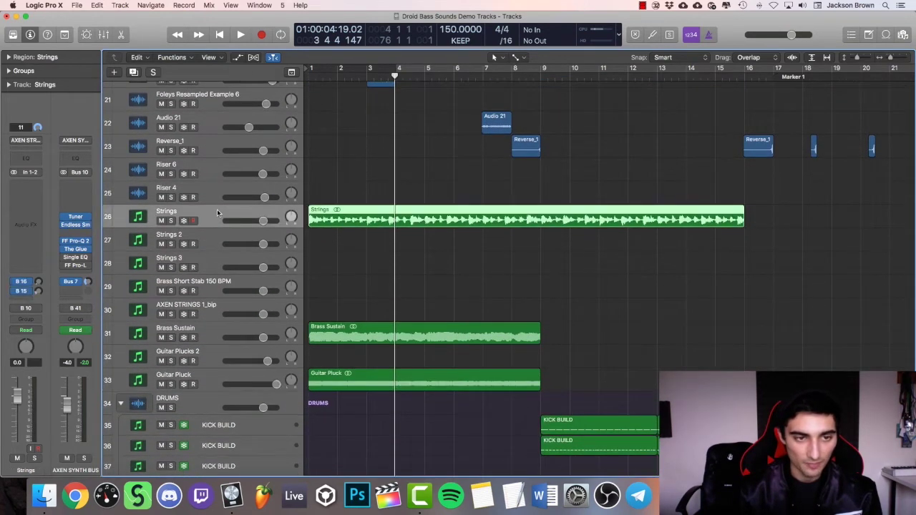
drag(162, 336, 162, 382)
scroll(163, 378, up, 1)
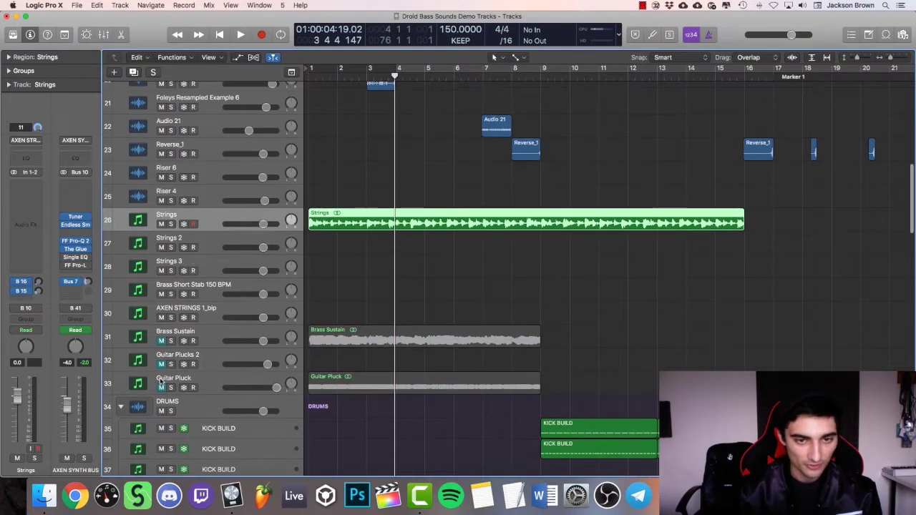
key(space)
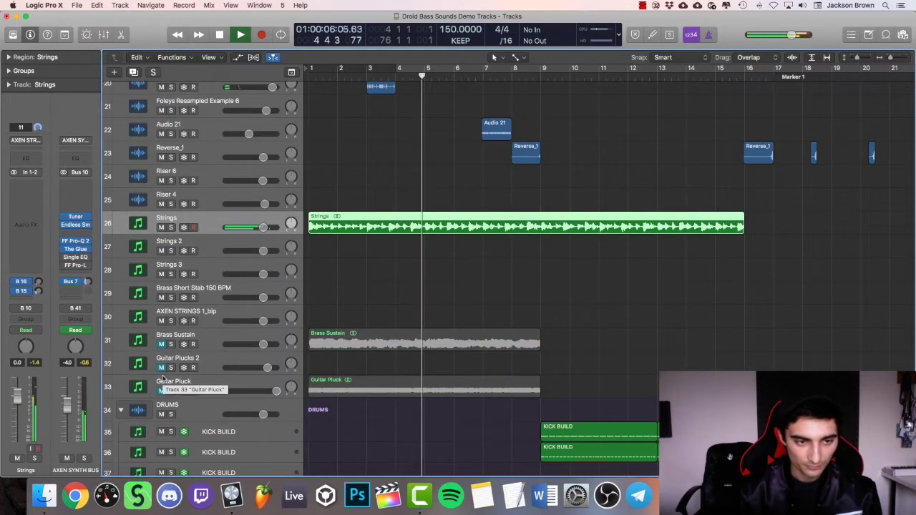
drag(162, 345, 162, 391)
scroll(484, 380, down, 3)
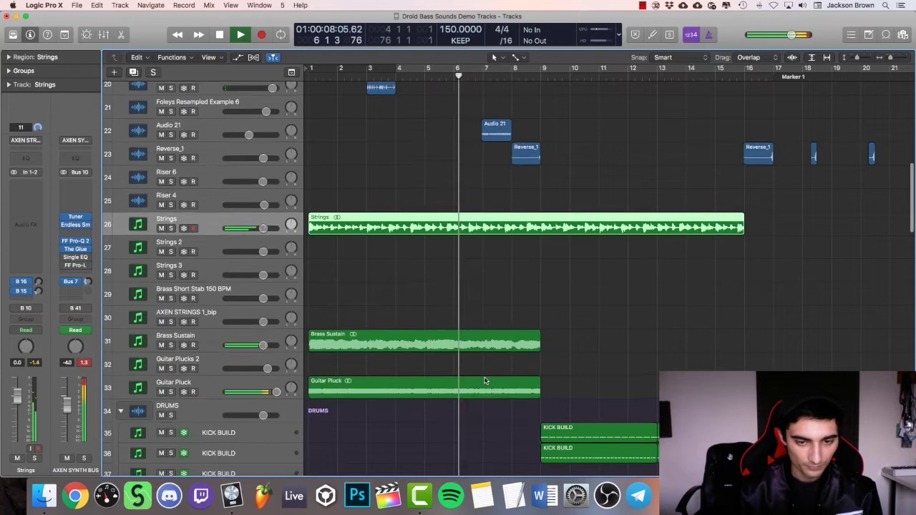
Mute the Brass Sustain and Strings tracks for about a bar during playback and unmute both
click(161, 336)
click(159, 226)
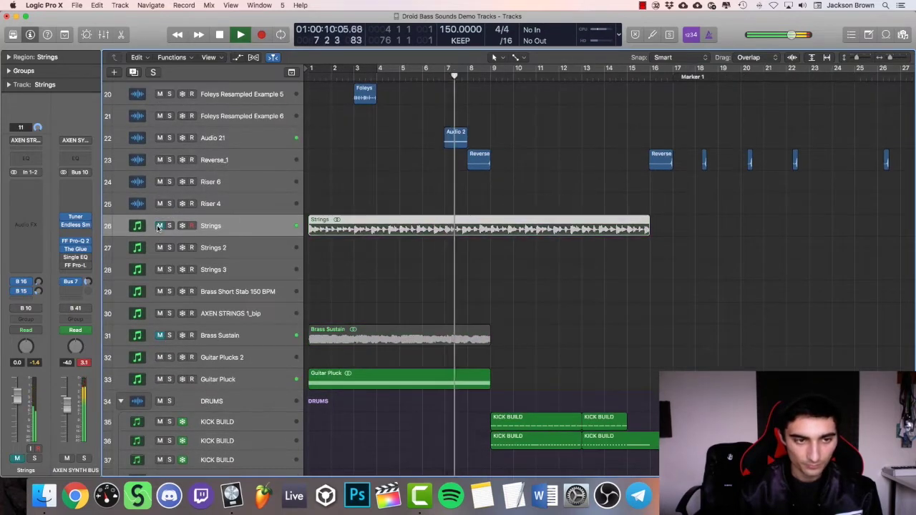
click(159, 226)
click(160, 336)
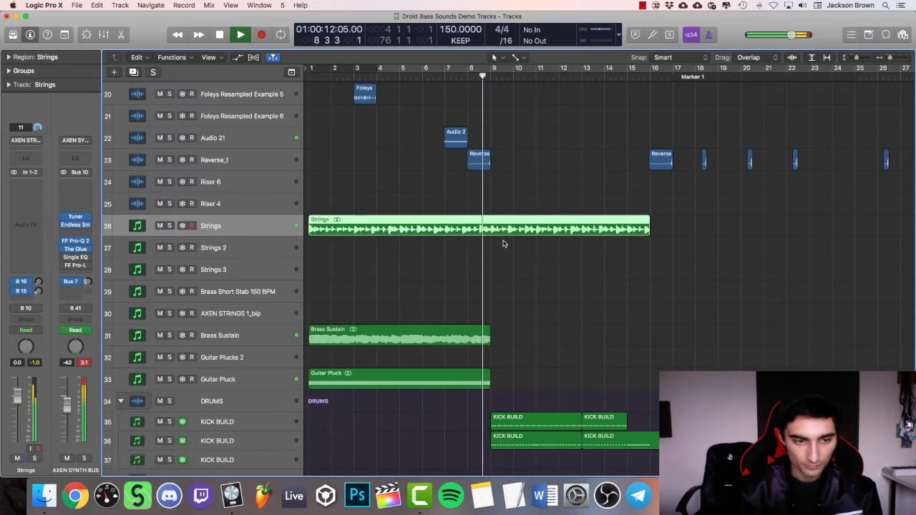
Select the Vocals track, enlarge its regions and set a cycle range from bar 6 to bar 11
scroll(504, 241, up, 10)
key(super+Right)
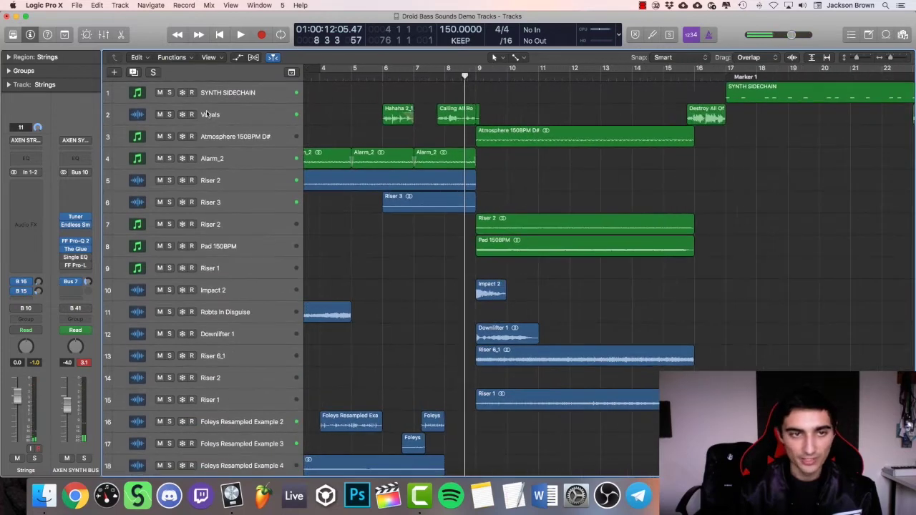
click(202, 113)
key(super+Down)
key(super+Down)
scroll(391, 86, up, 2)
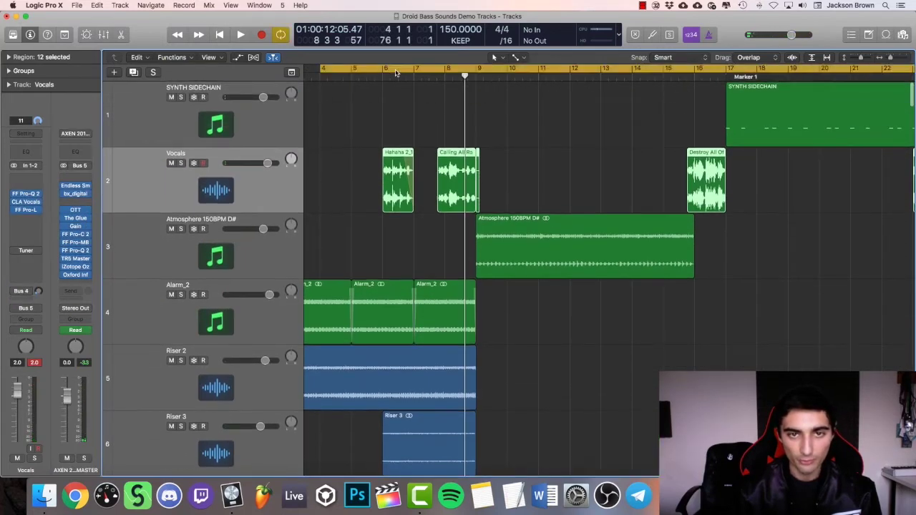
drag(395, 73, 541, 73)
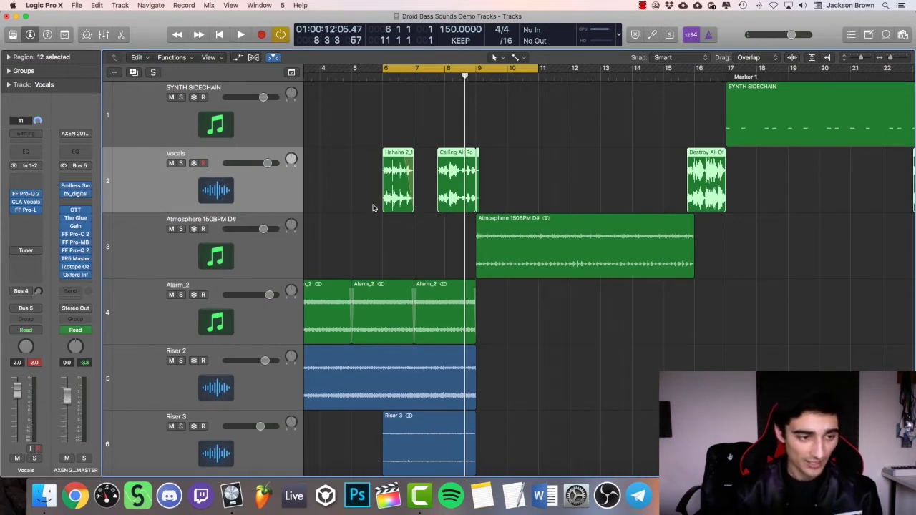
scroll(372, 208, right, 2)
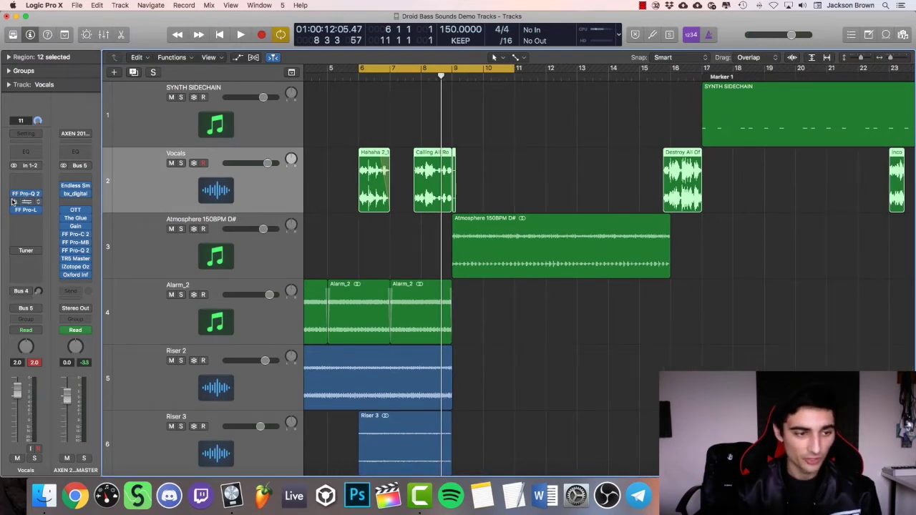
Solo the Vocals track and audition its clips in the bar 6 to 11 cycle with the CLA Vocals plug-in bypassed
key(space)
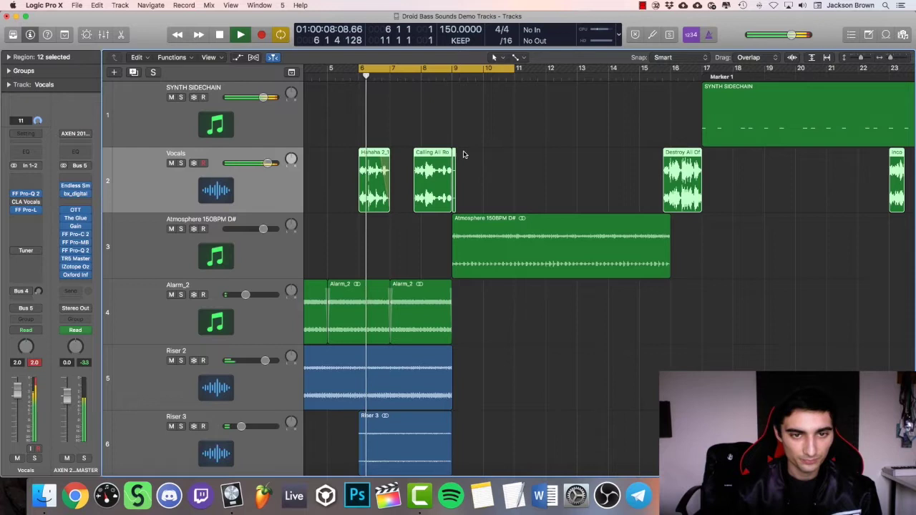
click(180, 163)
key(space)
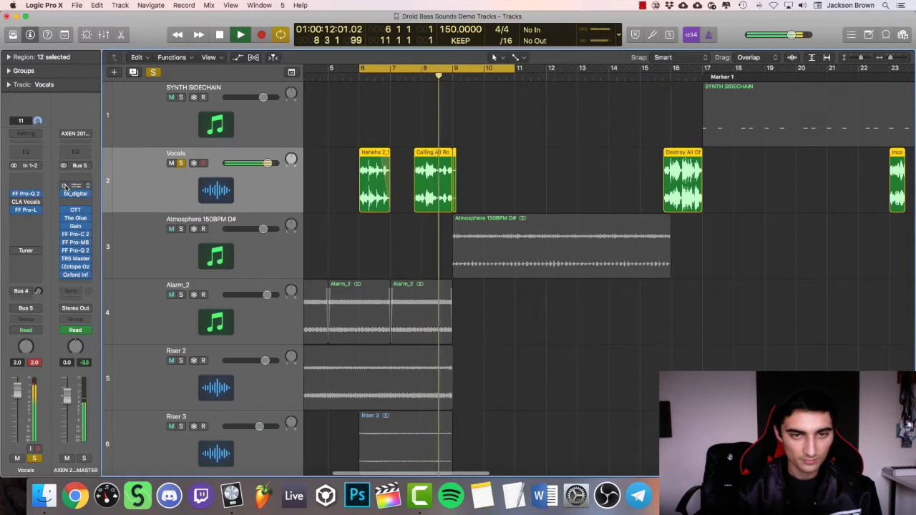
key(space)
key(space)
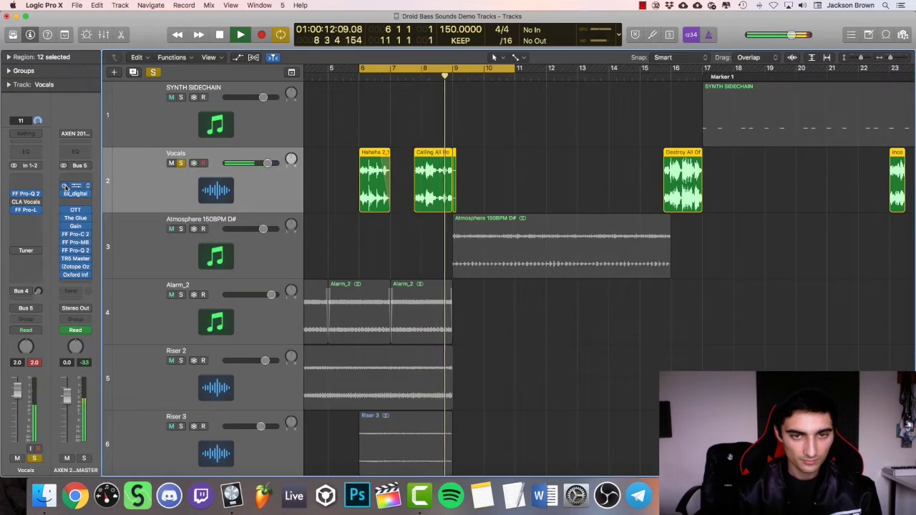
key(space)
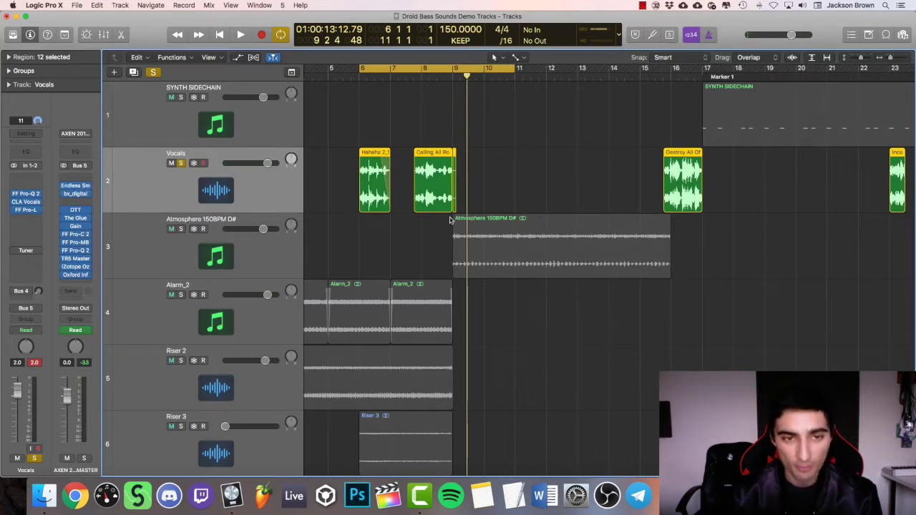
Clear the Vocals solo and the cycle, and place the playhead at bar 9
scroll(440, 223, down, 4)
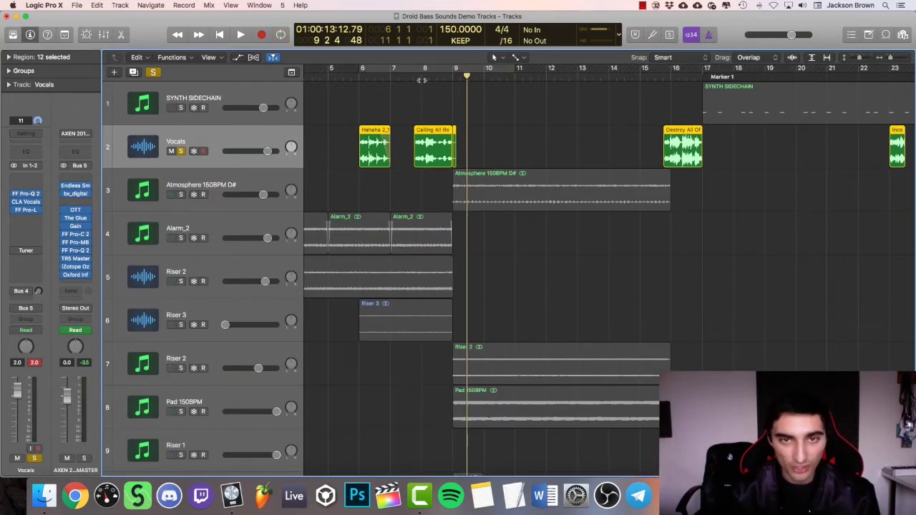
click(180, 151)
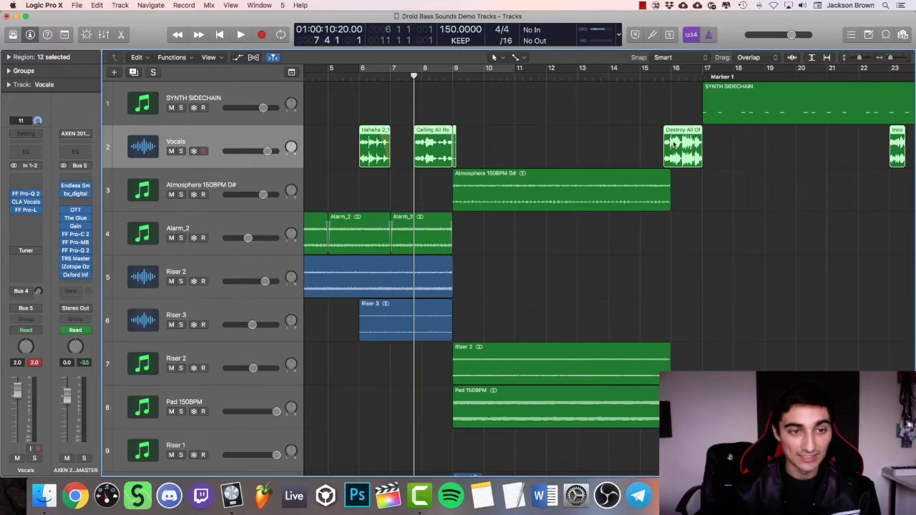
scroll(528, 175, down, 4)
scroll(528, 175, down, 5)
click(530, 176)
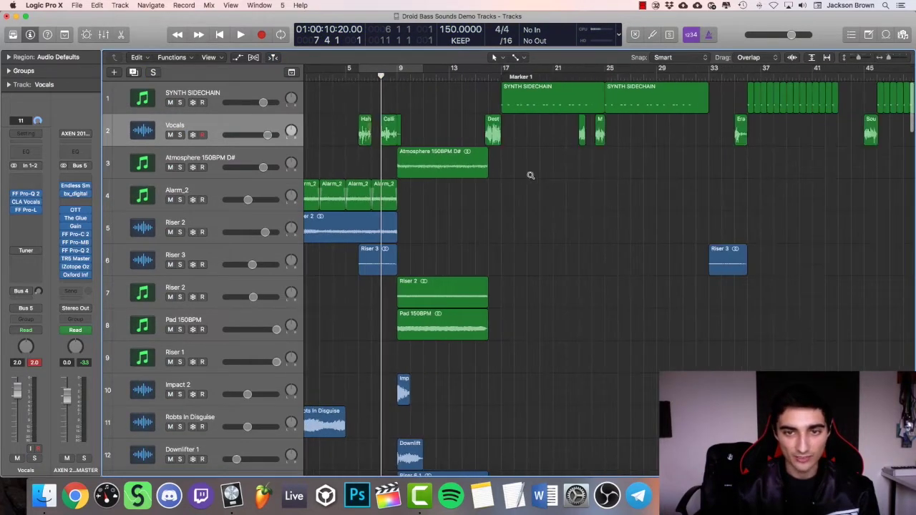
scroll(530, 175, up, 1)
scroll(519, 172, right, 1)
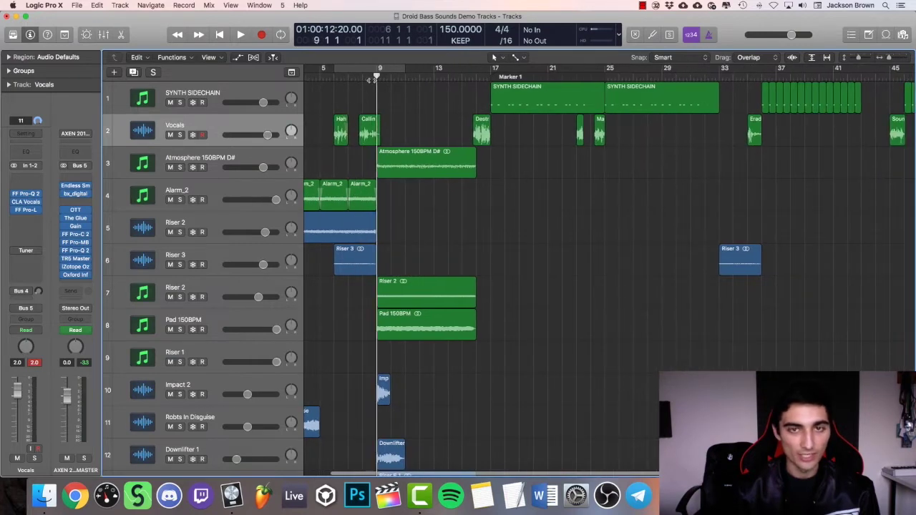
Examine the Atmosphere 150BPM D#, Alarm_2 and Vocals tracks around the build-up at bar 9
click(236, 160)
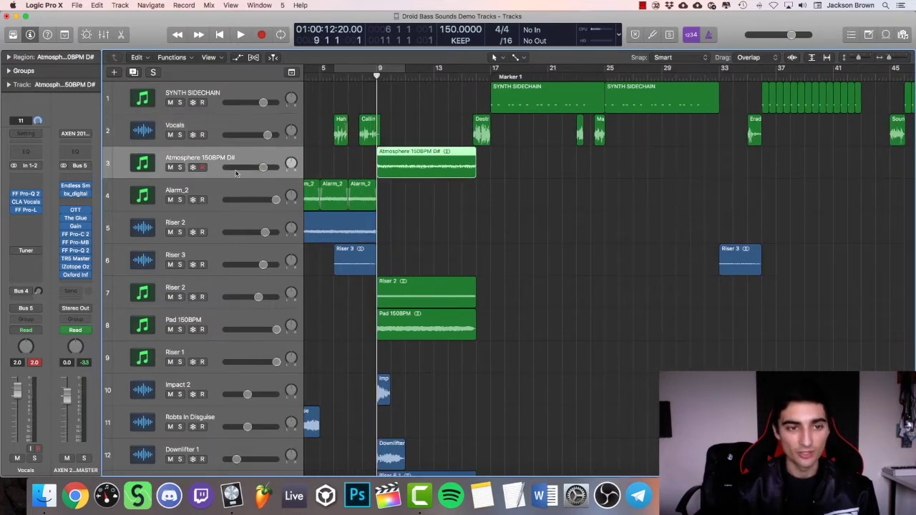
click(223, 195)
click(230, 156)
click(227, 124)
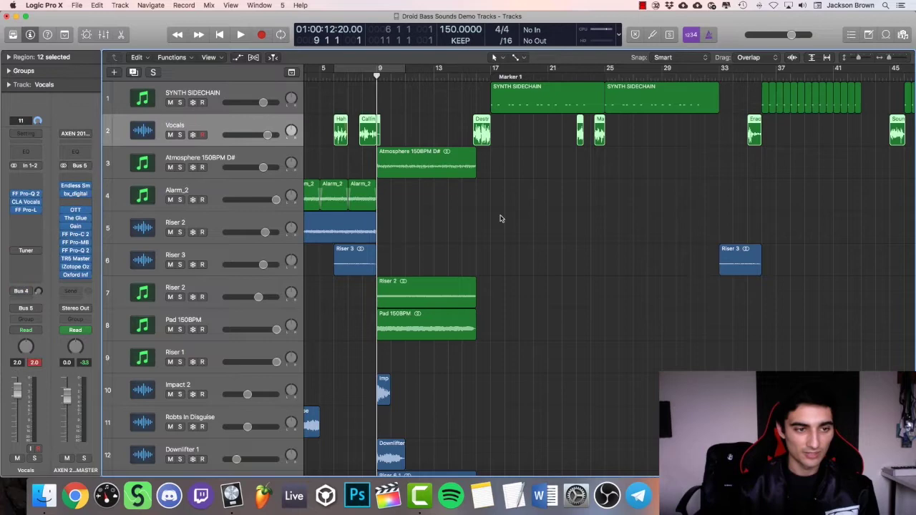
scroll(501, 219, right, 1)
click(501, 218)
scroll(501, 218, down, 4)
key(super+Right)
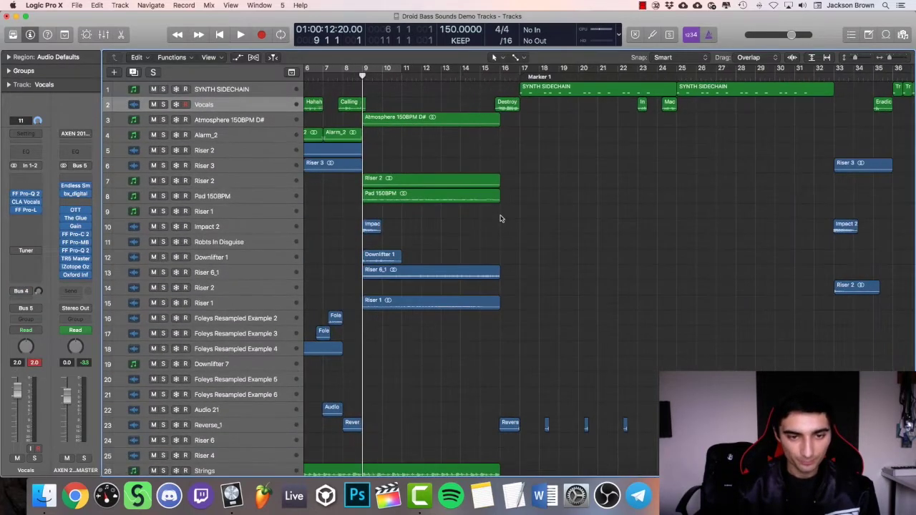
Inspect the second KICK BUILD track and the Build Up Bass 150BPM D track
scroll(501, 218, down, 10)
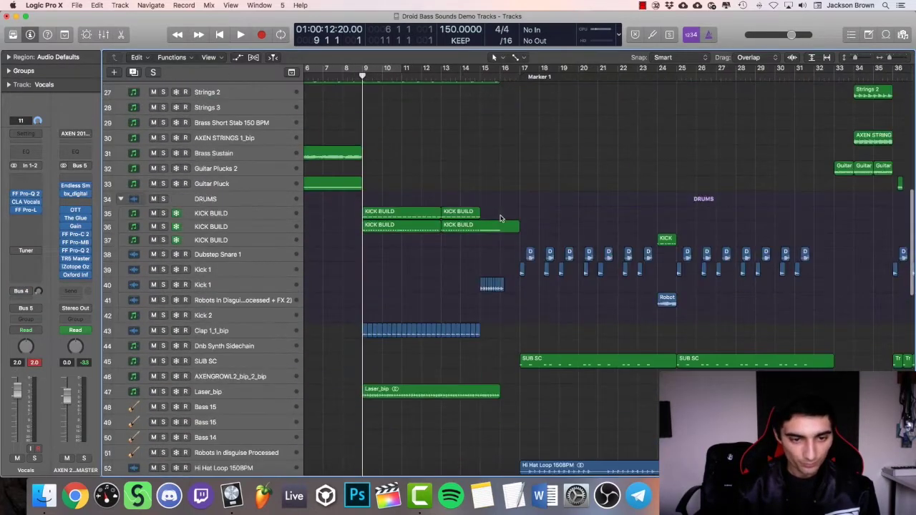
click(238, 229)
scroll(447, 206, down, 15)
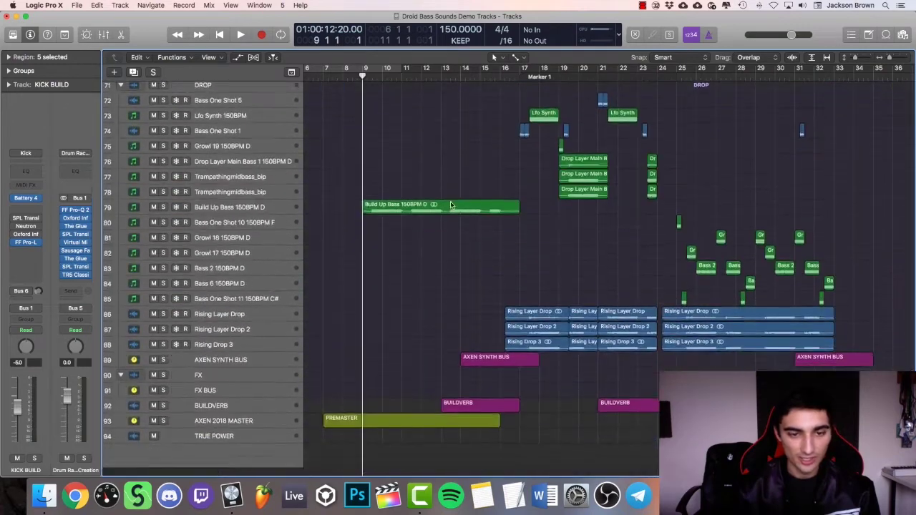
scroll(451, 205, up, 1)
click(254, 216)
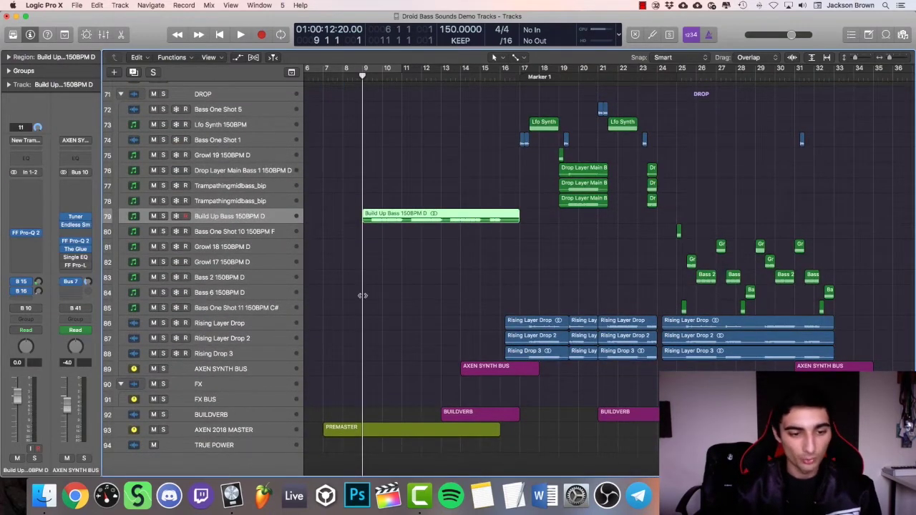
Fit more tracks in view and play the build-up from bar 9 to bar 10
key(super+Up)
key(super+Up)
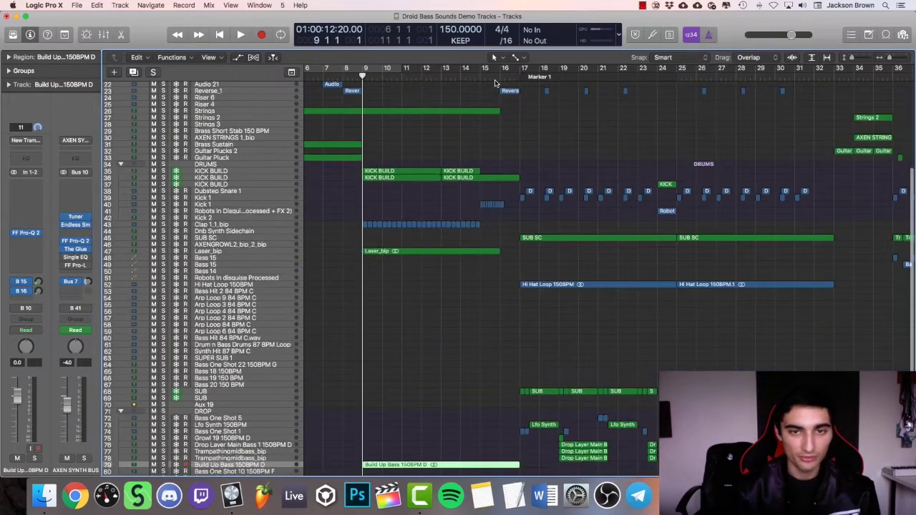
scroll(476, 115, up, 5)
key(space)
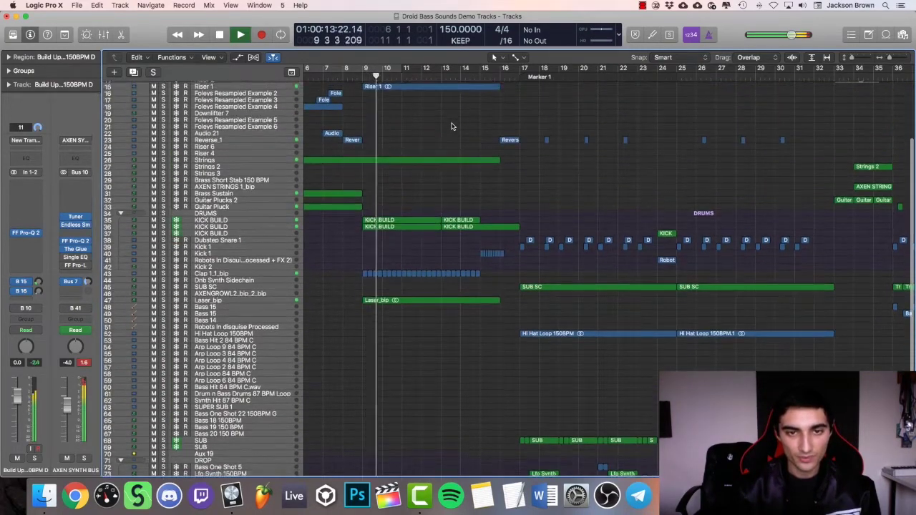
key(space)
Enlarge the tracks again, select the second KICK BUILD track and look over the layers above the drums
key(super+Down)
key(super+Down)
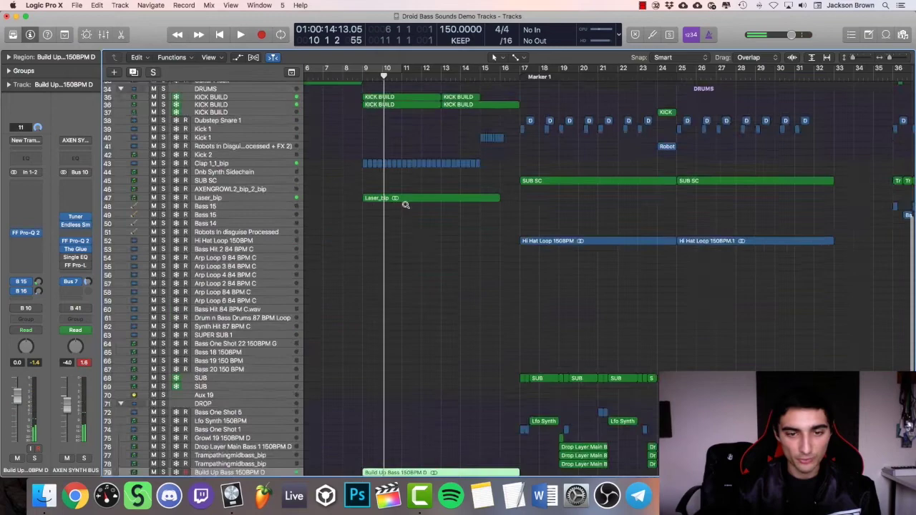
scroll(405, 207, up, 10)
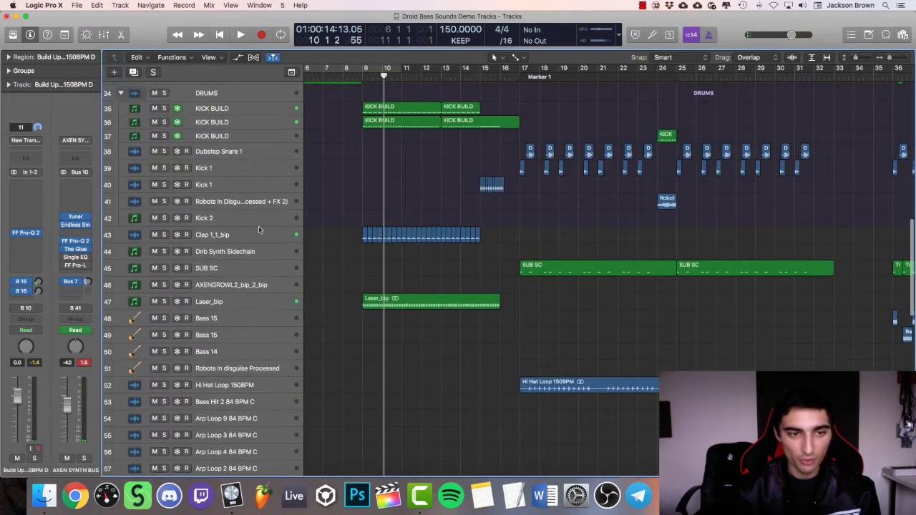
click(294, 228)
scroll(293, 228, up, 5)
click(294, 229)
scroll(329, 250, up, 8)
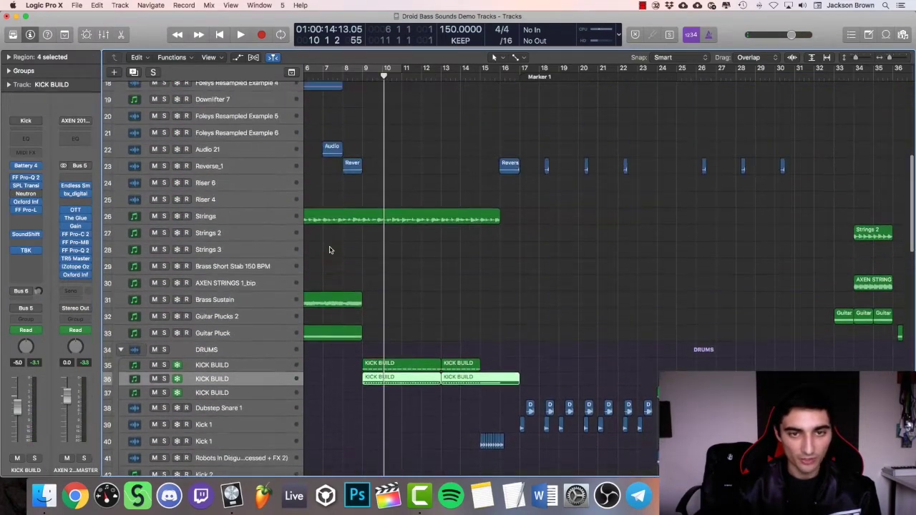
Inspect the Riser 2, Pad 150BPM and Atmosphere 150BPM D# tracks layered over the build-up
scroll(329, 249, up, 3)
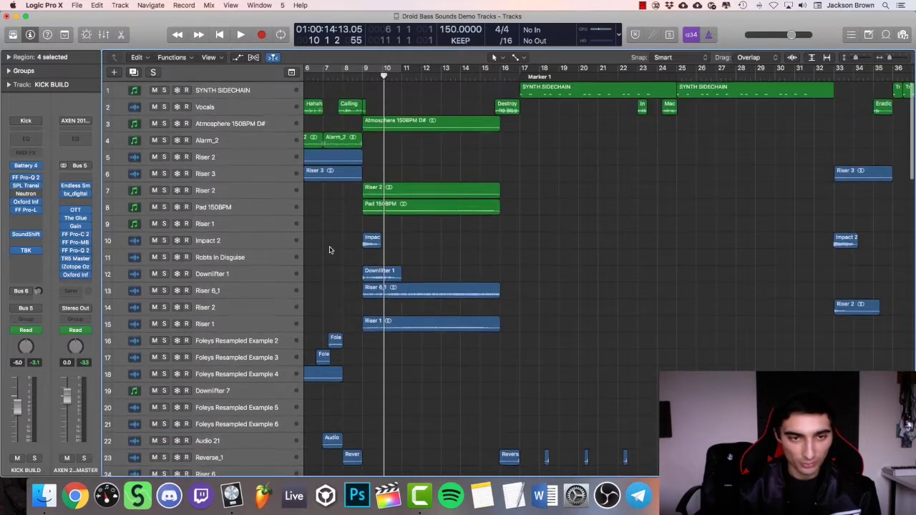
click(238, 202)
click(256, 192)
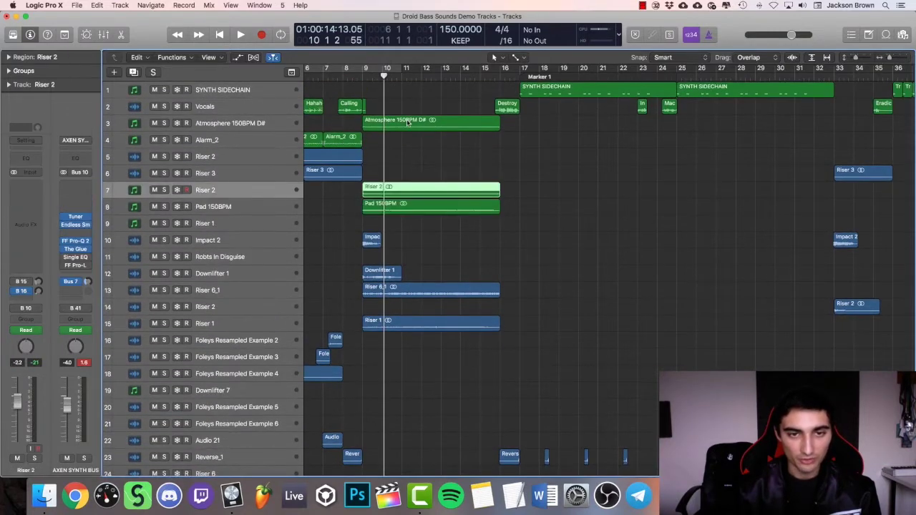
click(226, 126)
Play the transition from bar 16 into the drop and stop playback in bar 18, bringing the DROP tracks into view
scroll(314, 135, right, 5)
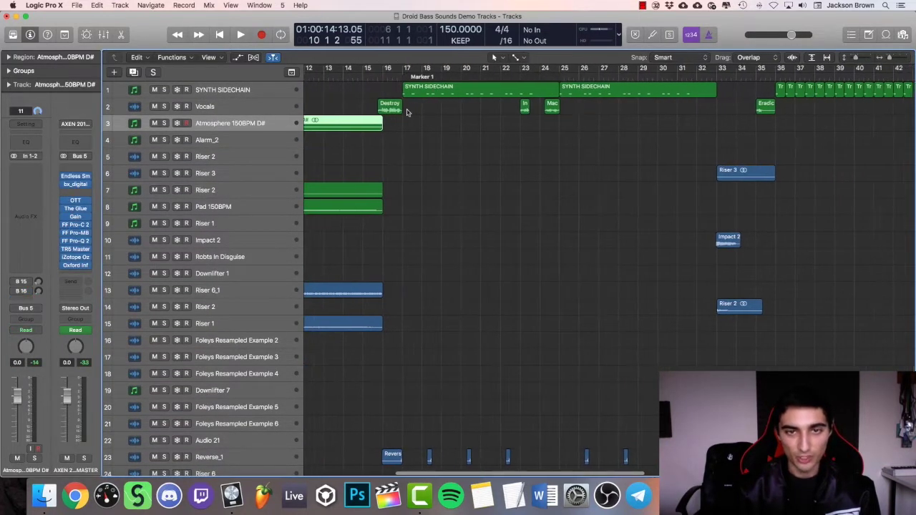
click(370, 78)
scroll(369, 79, right, 1)
key(space)
scroll(386, 89, right, 1)
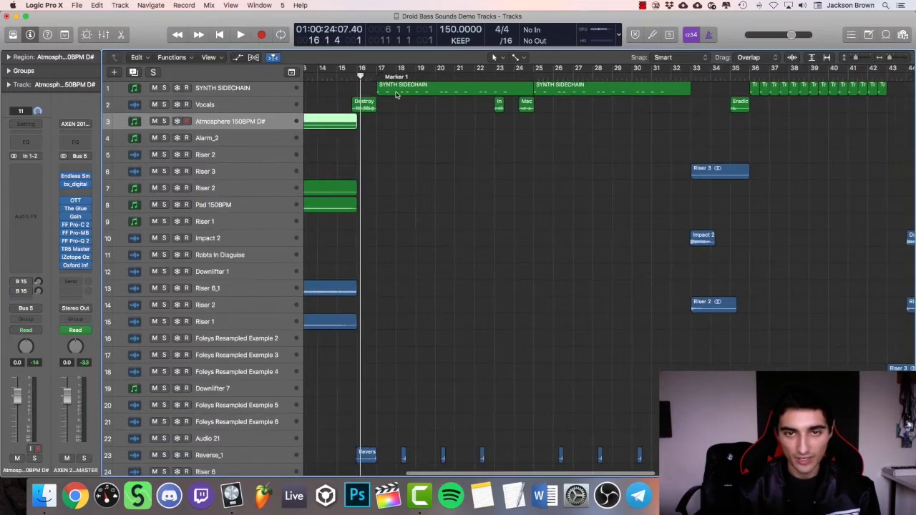
click(449, 137)
key(space)
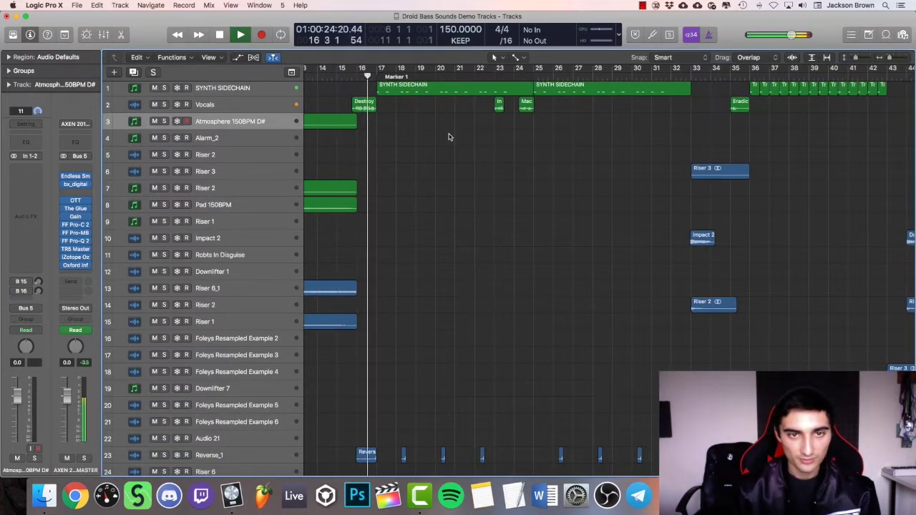
scroll(449, 136, down, 20)
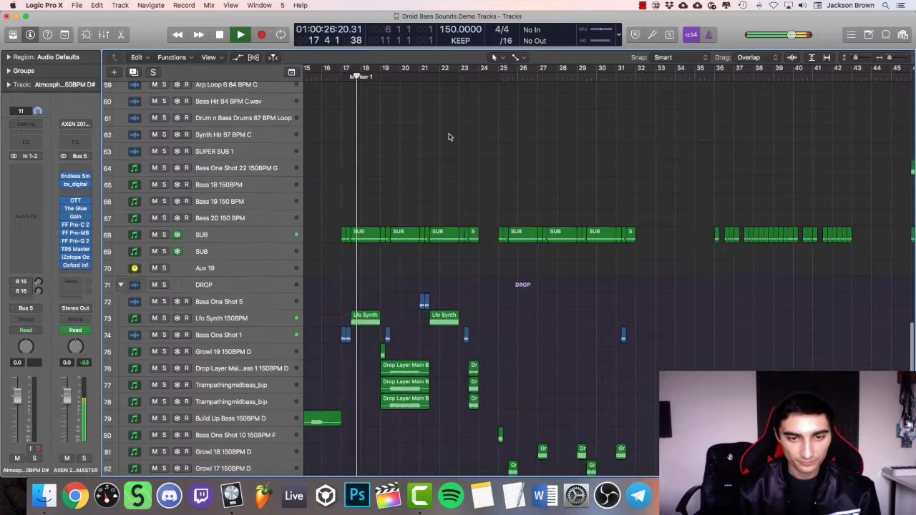
scroll(448, 136, up, 2)
key(super+Right)
key(super+Right)
key(space)
Enlarge the first half of the drop from bar 17 and inspect the Drop Layer Main Bass 2 and 3 regions
key(super+Right)
key(super+Right)
key(super+Right)
key(super+Right)
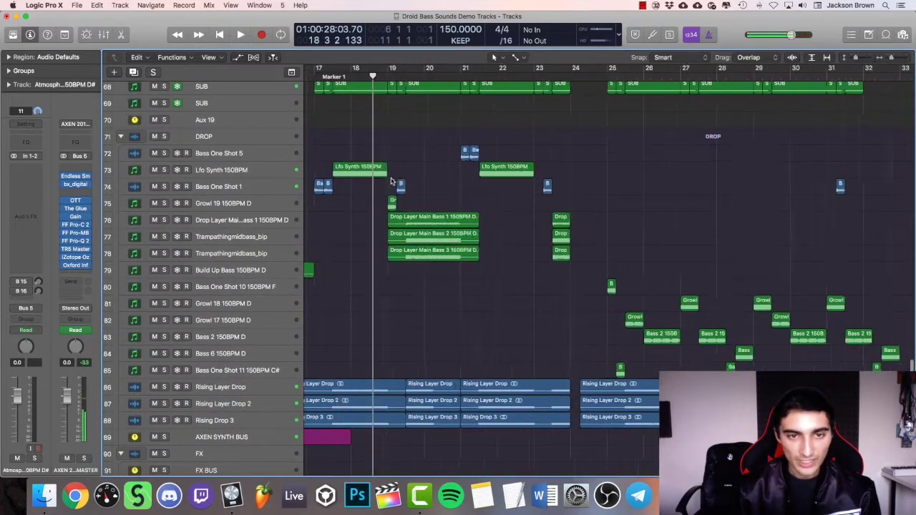
scroll(392, 180, left, 2)
scroll(392, 181, up, 2)
scroll(427, 290, up, 2)
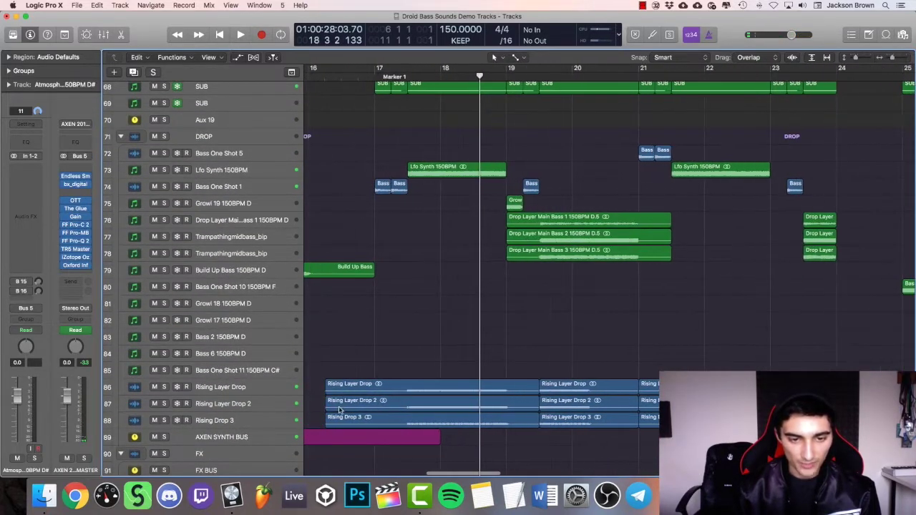
click(551, 241)
click(558, 254)
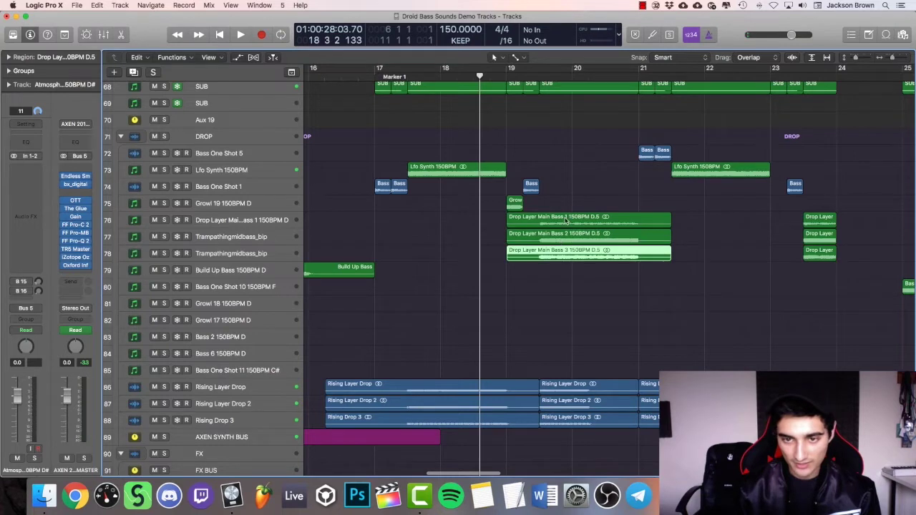
Inspect the Rising Layer Drop, Drop Layer Main Bass 1, Lfo Synth 150BPM and first Bass One Shot 1 regions
click(569, 387)
click(566, 405)
click(577, 225)
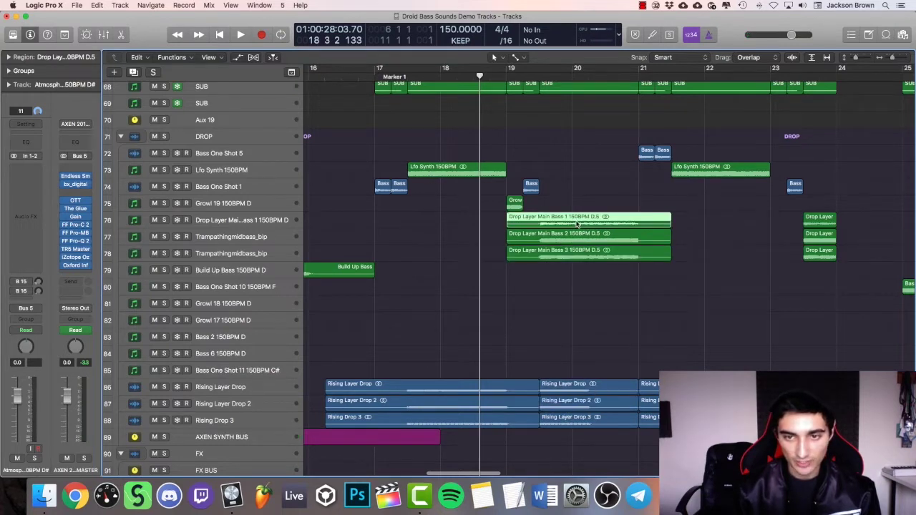
click(433, 173)
click(385, 187)
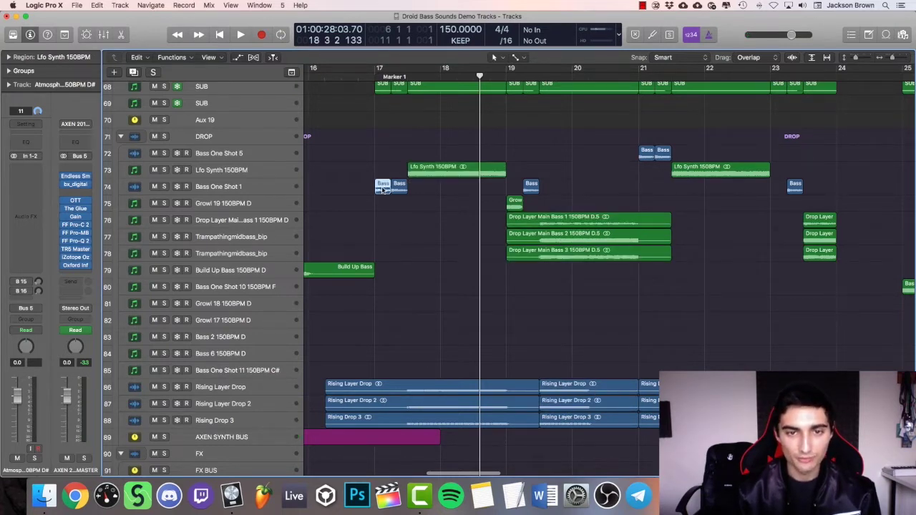
Go to the second half of the drop and place the playhead just before bar 25
scroll(380, 192, right, 10)
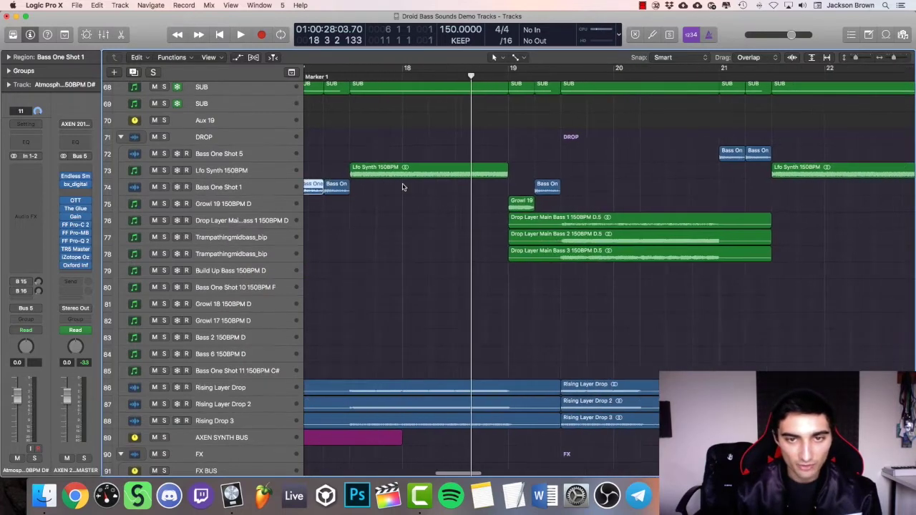
scroll(536, 194, right, 10)
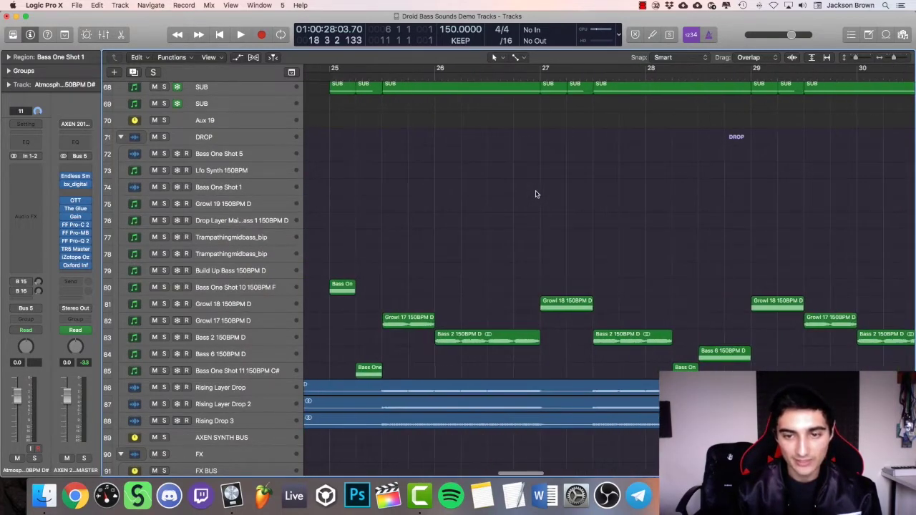
key(super+Left)
key(super+Left)
key(super+Left)
key(super+Left)
click(448, 136)
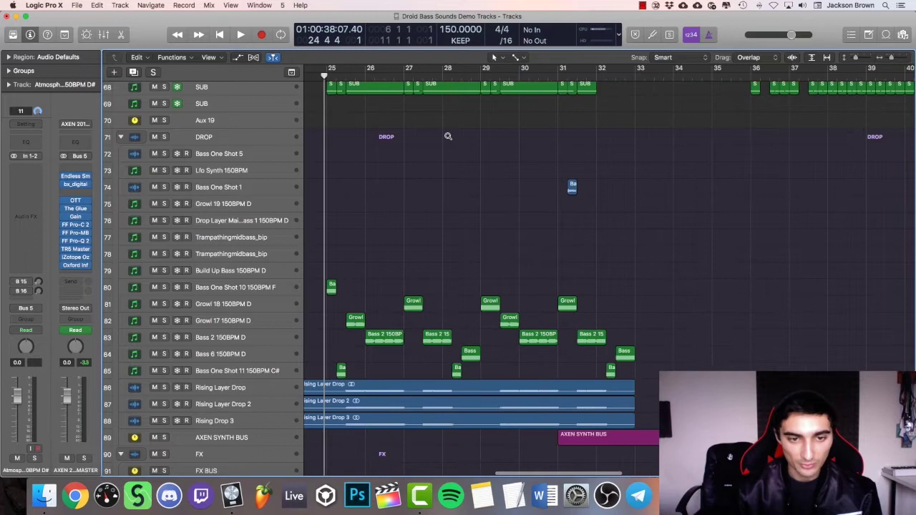
key(super+Right)
key(super+Right)
key(super+Right)
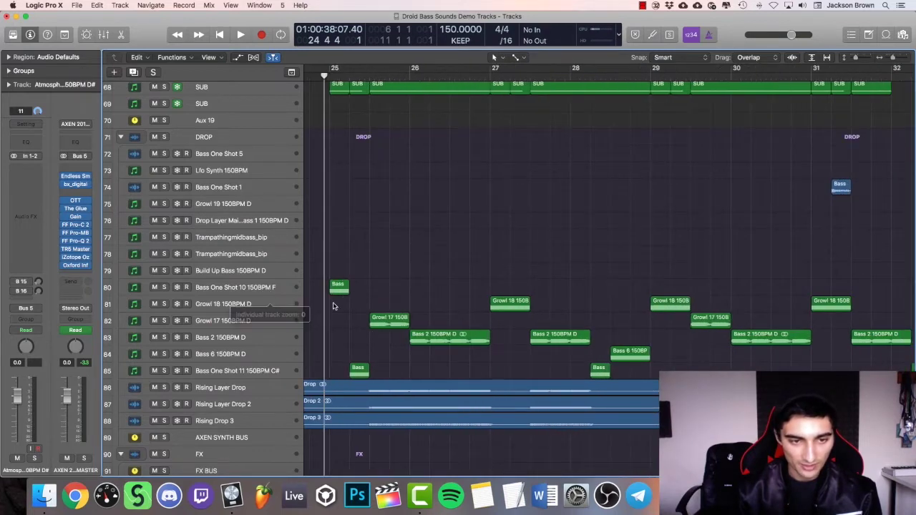
Examine how the growl, Bass 2, Bass 6 and one-shot regions alternate from bar 25 through bar 32
scroll(332, 306, up, 5)
scroll(484, 313, right, 5)
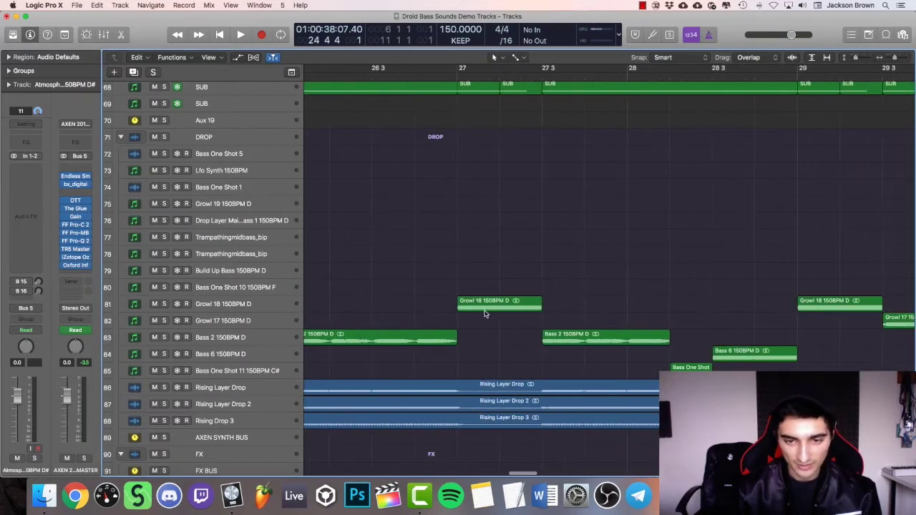
scroll(501, 318, right, 10)
scroll(599, 345, down, 2)
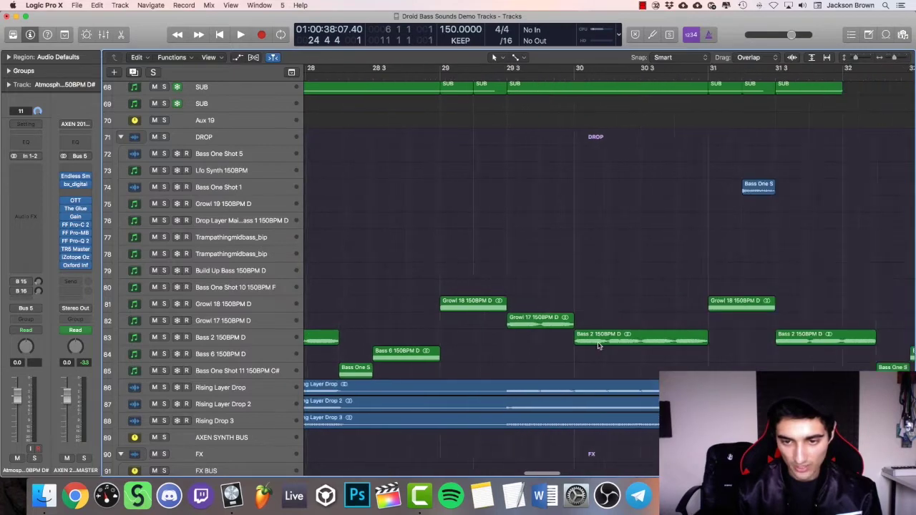
scroll(598, 346, down, 5)
scroll(439, 355, left, 2)
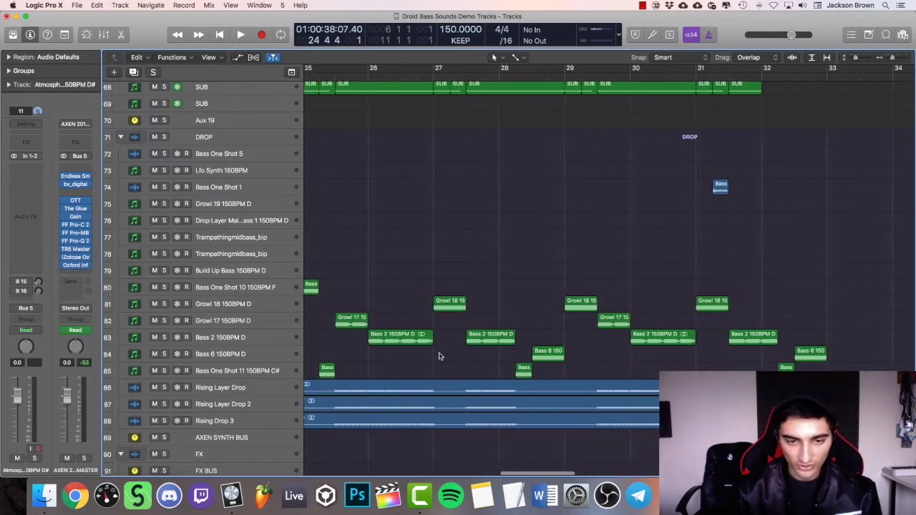
scroll(439, 356, left, 2)
Select the Bass One Shot 11, Bass 2, Growl 17 and Growl 18 regions one by one, then clear the selection
click(368, 377)
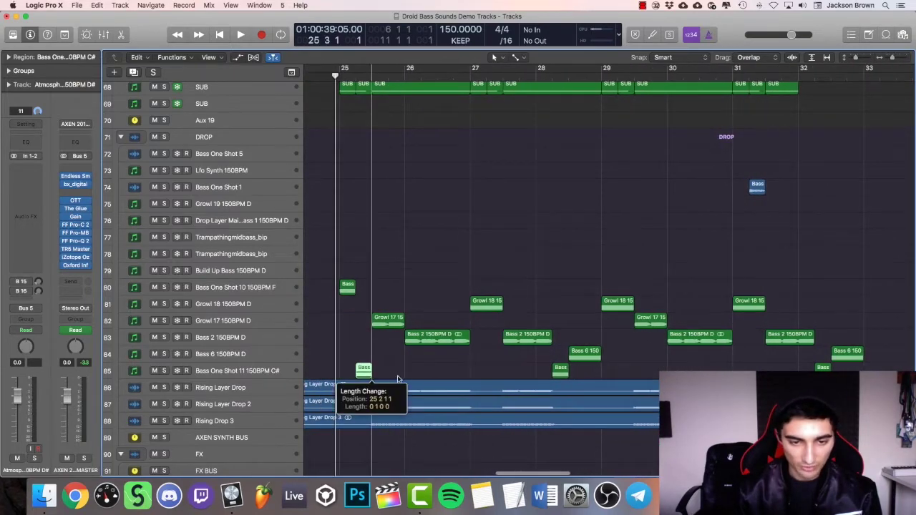
click(466, 342)
click(544, 344)
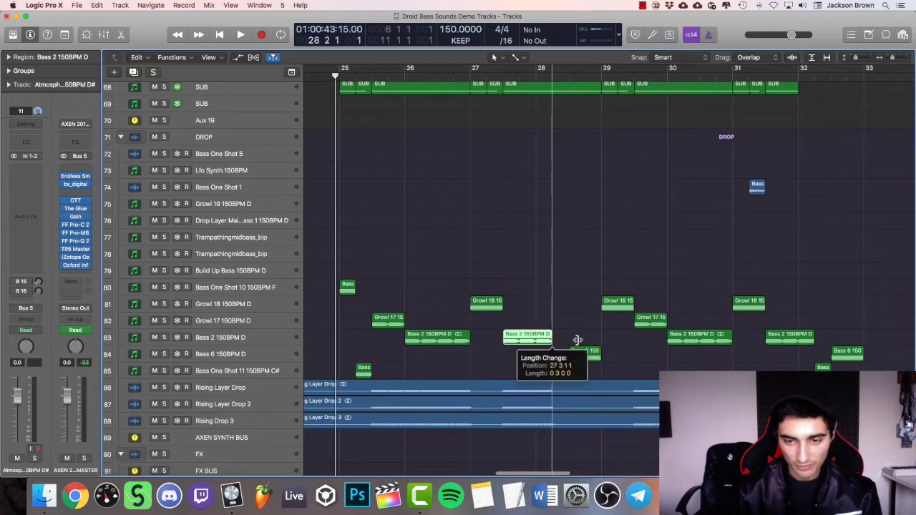
click(675, 325)
mouse_move(675, 325)
mouse_down()
mouse_move(723, 326)
mouse_move(667, 326)
mouse_up()
click(632, 305)
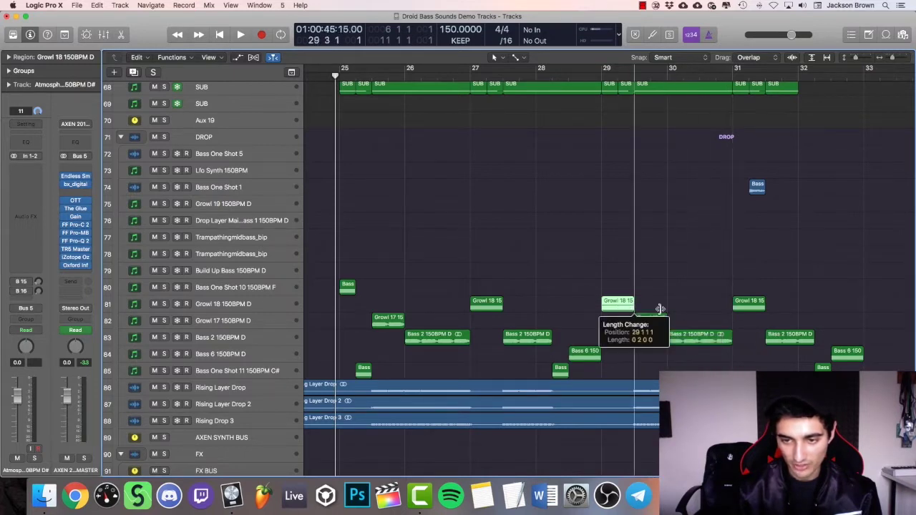
drag(732, 346, 757, 344)
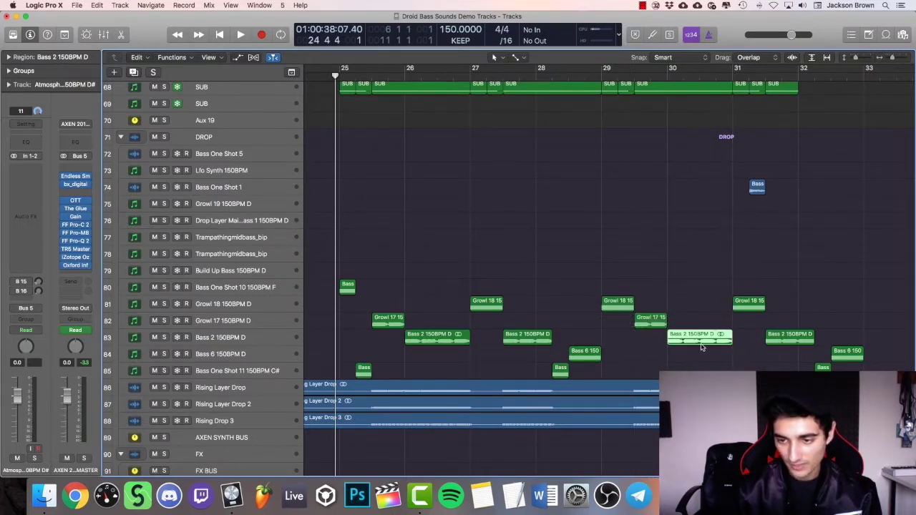
click(811, 343)
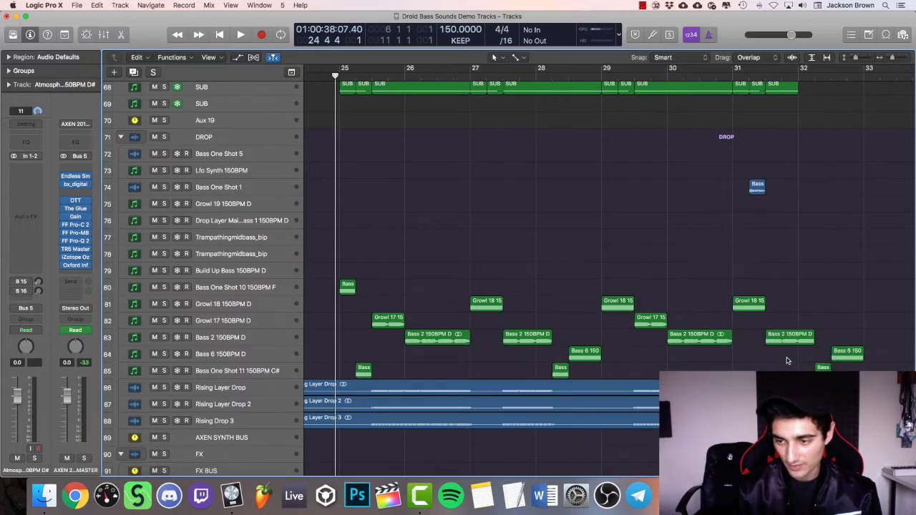
Fit more tracks in view and select the first SUB track with all its regions
key(super+Left)
key(super+Left)
key(super+Left)
key(super+Up)
key(super+Up)
key(super+Up)
key(super+Up)
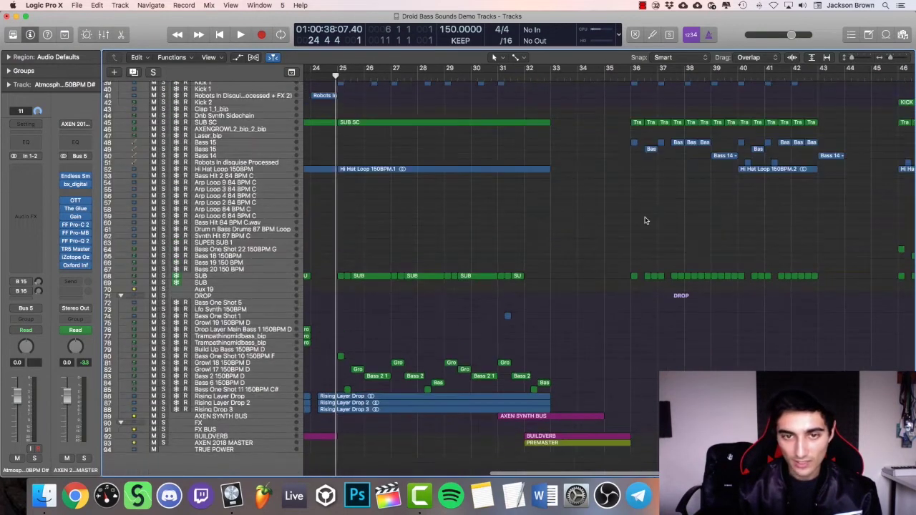
scroll(623, 215, right, 3)
scroll(614, 215, left, 2)
click(215, 295)
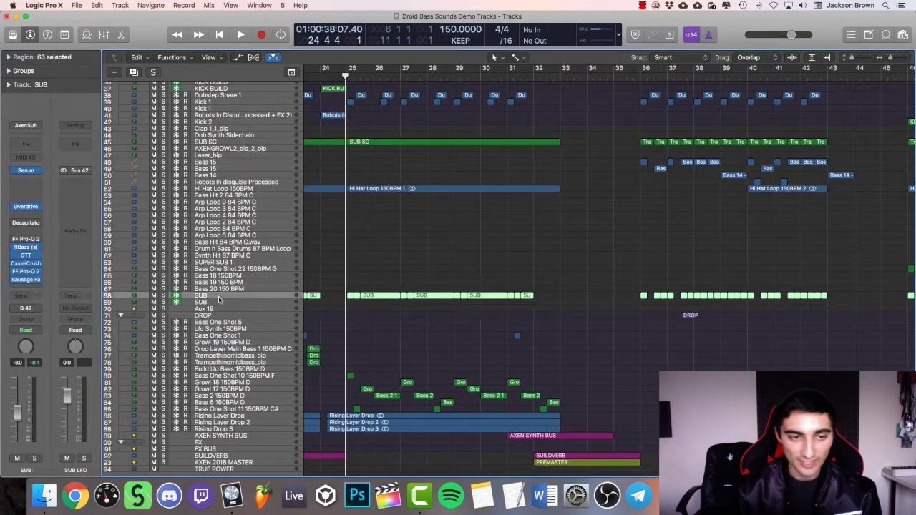
Enlarge the SUB track, deselect its regions and examine their pattern from bar 25 to bar 32
scroll(481, 297, left, 5)
scroll(481, 297, right, 5)
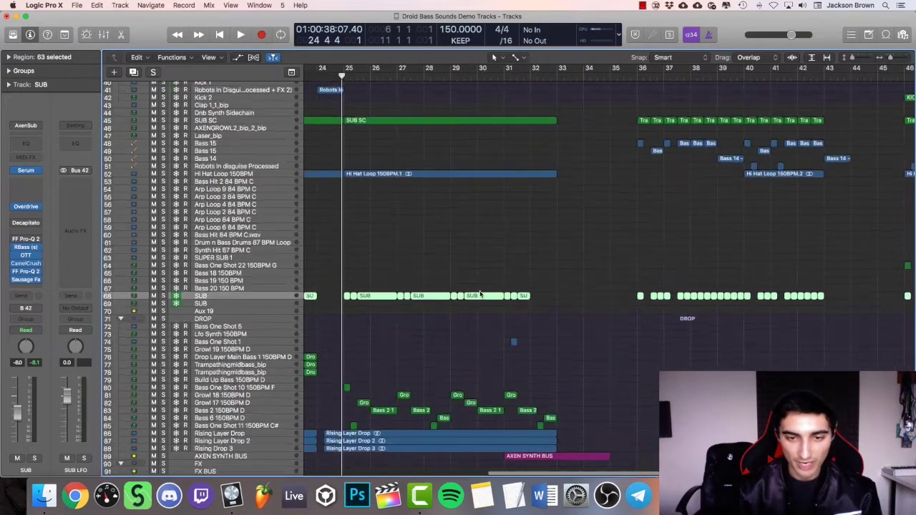
scroll(481, 296, up, 5)
scroll(480, 294, left, 3)
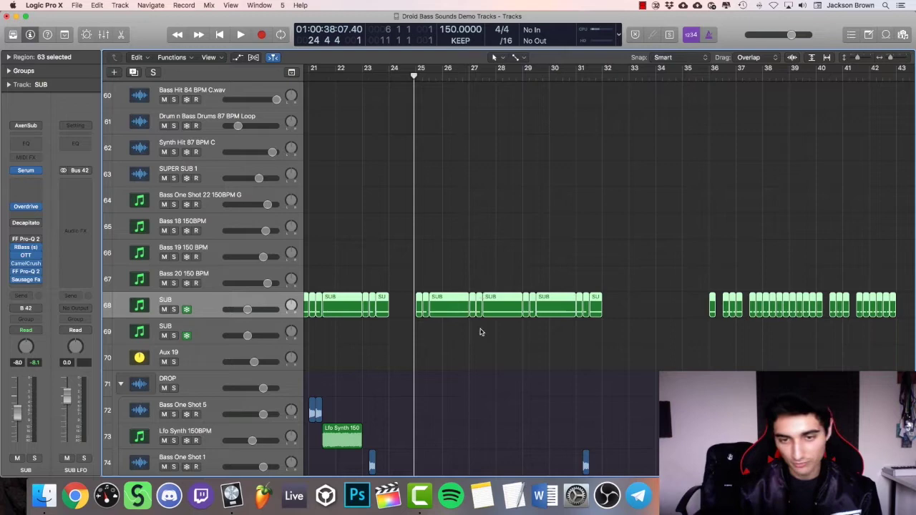
scroll(481, 330, up, 5)
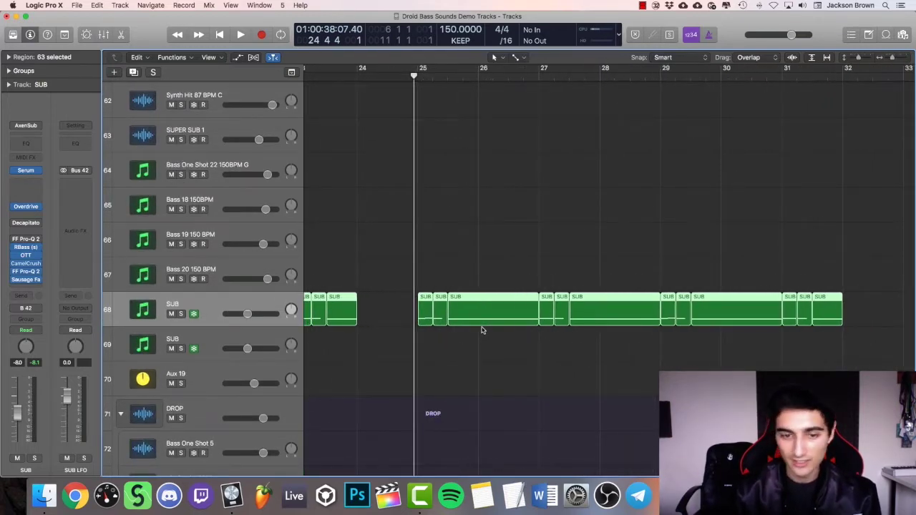
click(481, 332)
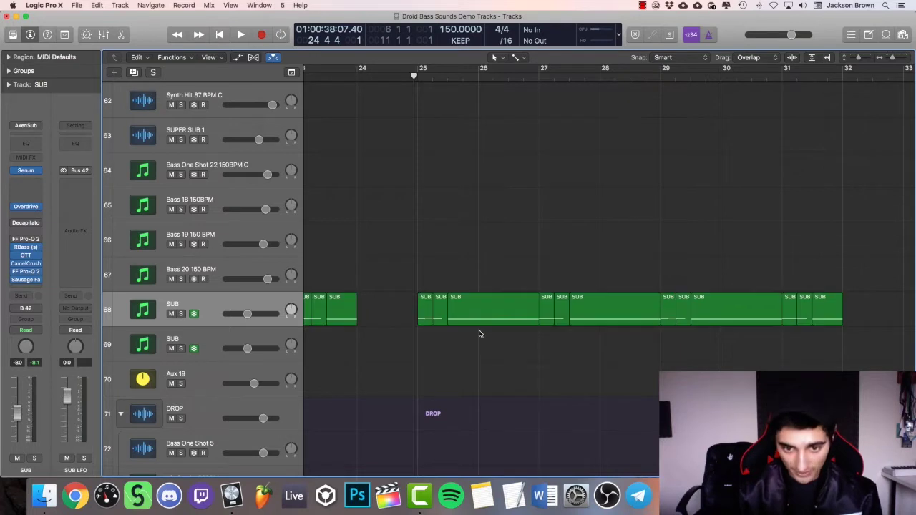
scroll(480, 333, right, 2)
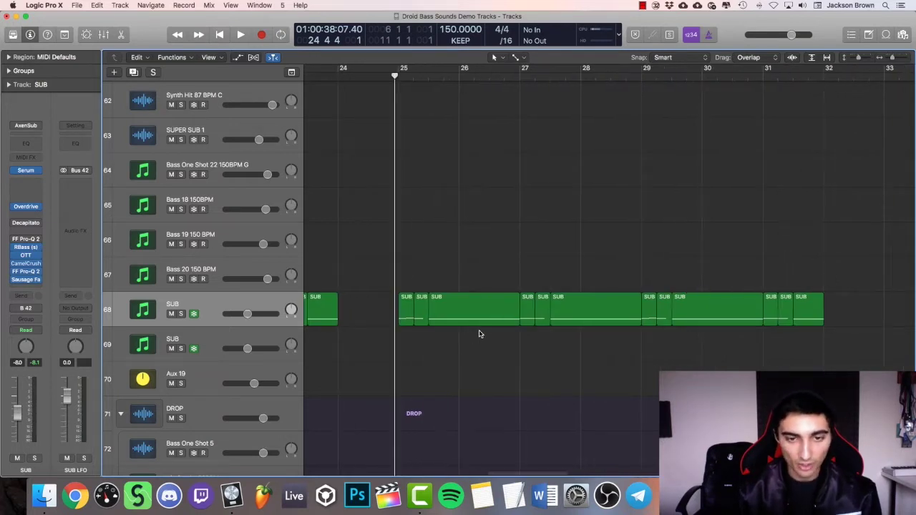
scroll(415, 315, right, 3)
scroll(389, 326, up, 4)
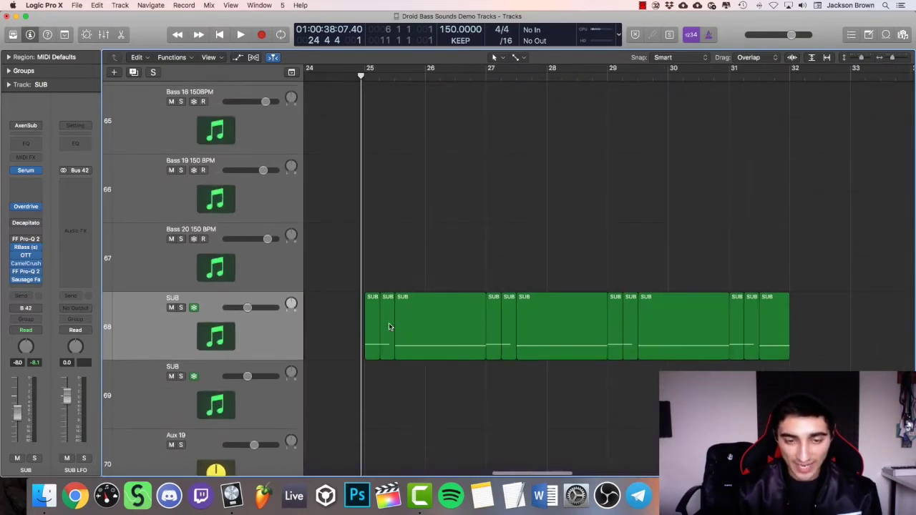
Shrink the track heights and compare the SUB regions with the DROP tracks below
scroll(389, 326, down, 2)
scroll(393, 325, down, 3)
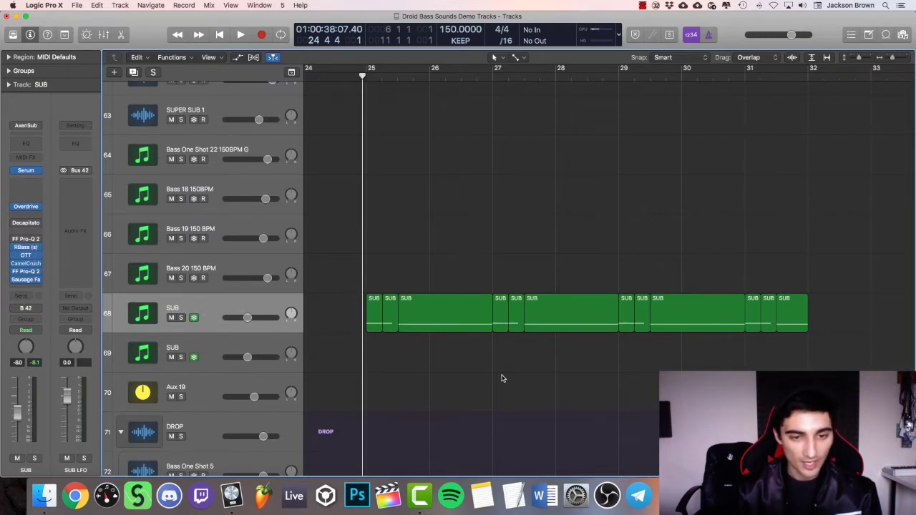
scroll(501, 377, down, 5)
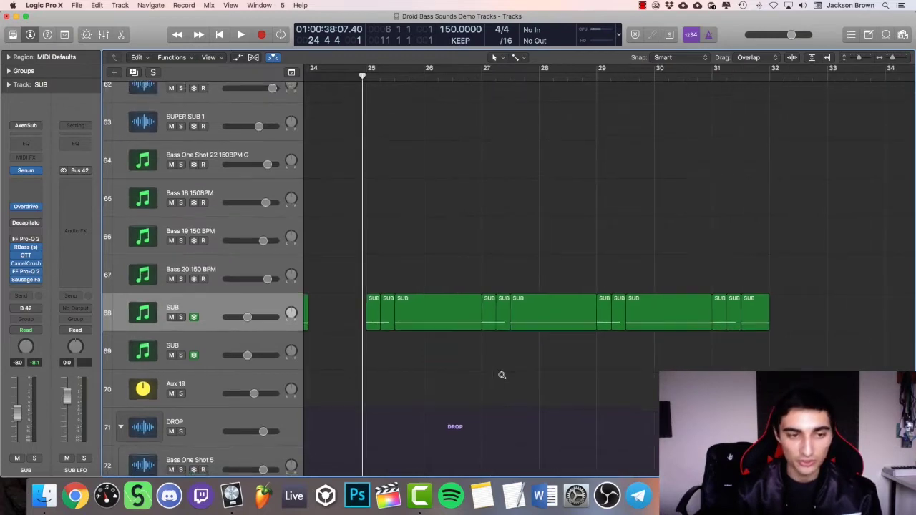
scroll(502, 377, down, 4)
scroll(501, 378, up, 3)
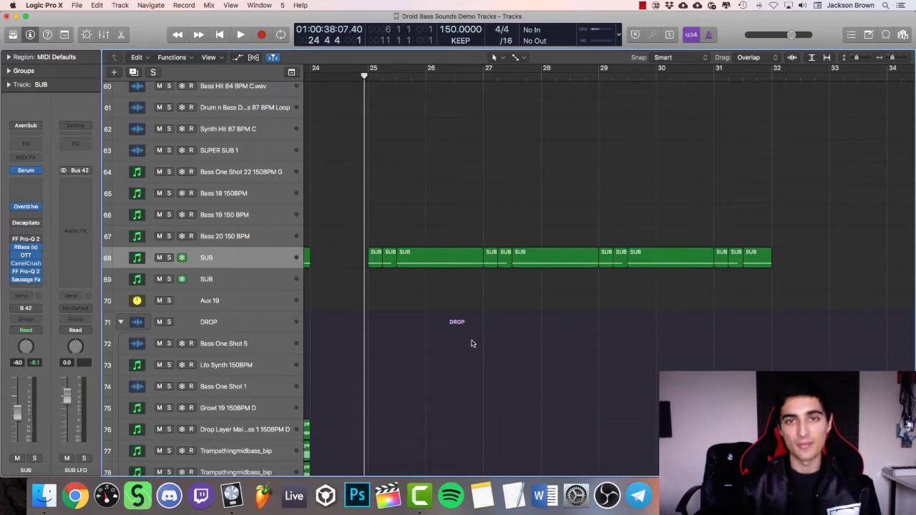
scroll(472, 344, down, 3)
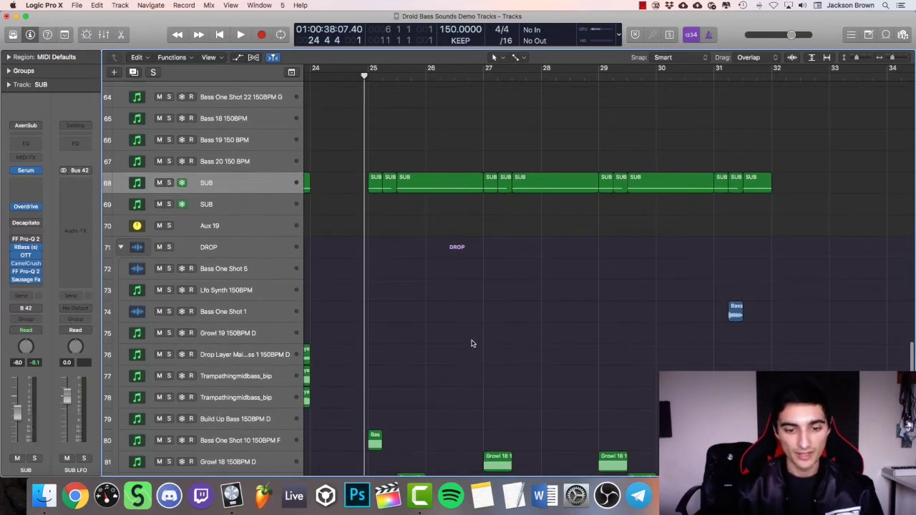
Examine the SUB regions together with the DRUMS and SUB SC tracks from bar 25 to bar 32
scroll(472, 344, up, 2)
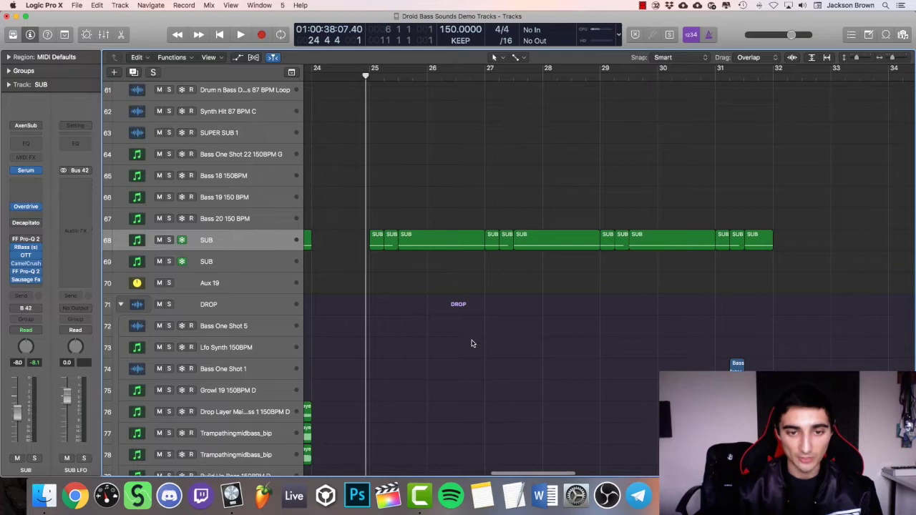
scroll(472, 343, right, 2)
key(super+Up)
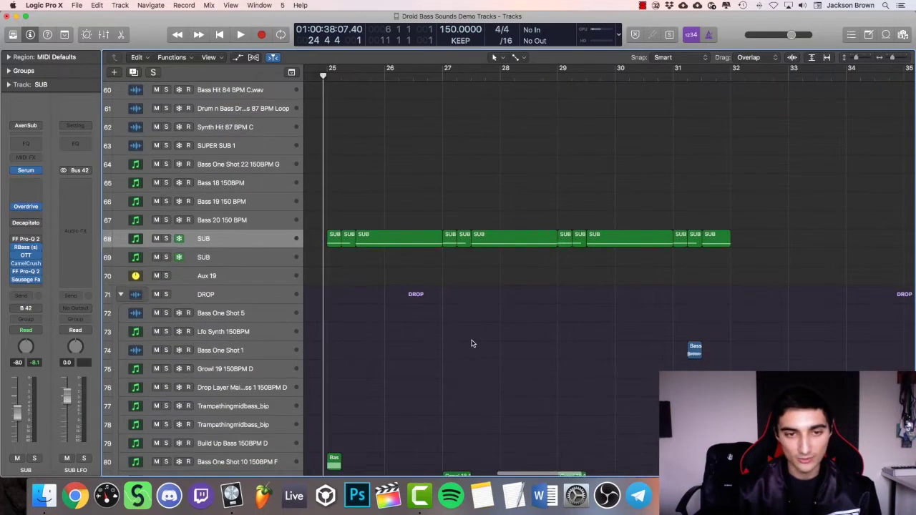
scroll(474, 344, down, 4)
scroll(476, 355, up, 6)
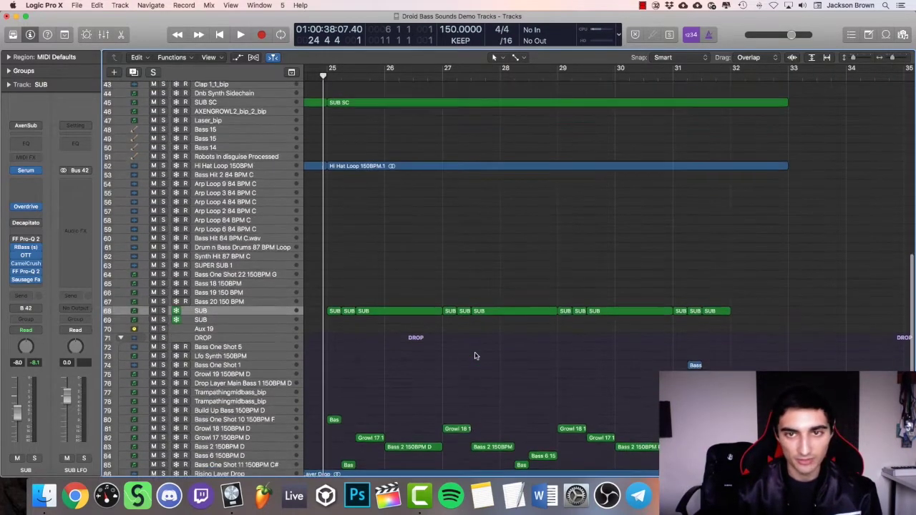
scroll(481, 353, up, 6)
scroll(483, 352, down, 4)
scroll(482, 352, up, 4)
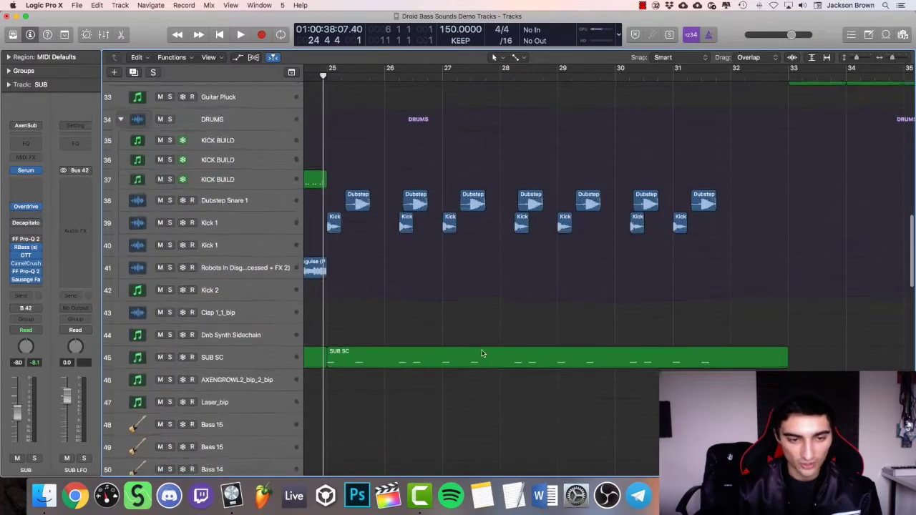
Select the Hi Hat Loop 150BPM track, follow its regions across the arrangement and clear the selection
scroll(482, 353, down, 6)
click(254, 295)
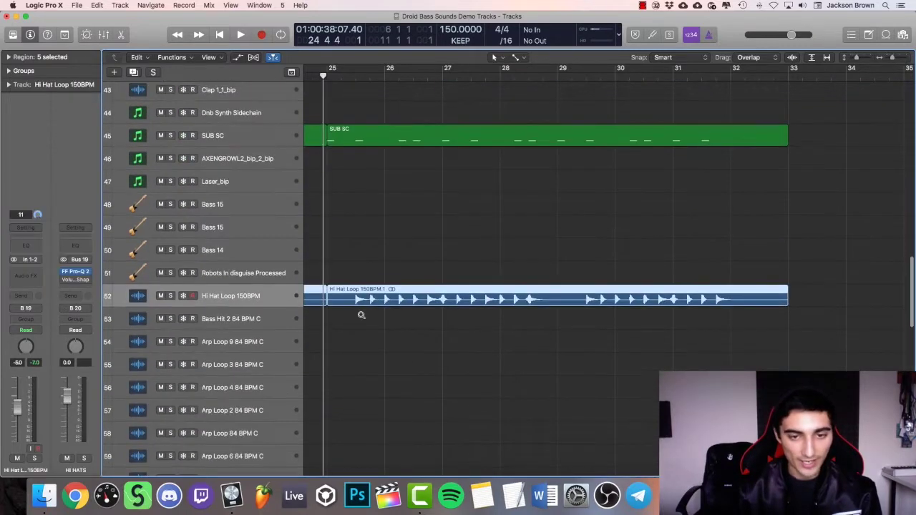
key(super+Left)
key(super+Left)
scroll(571, 336, right, 8)
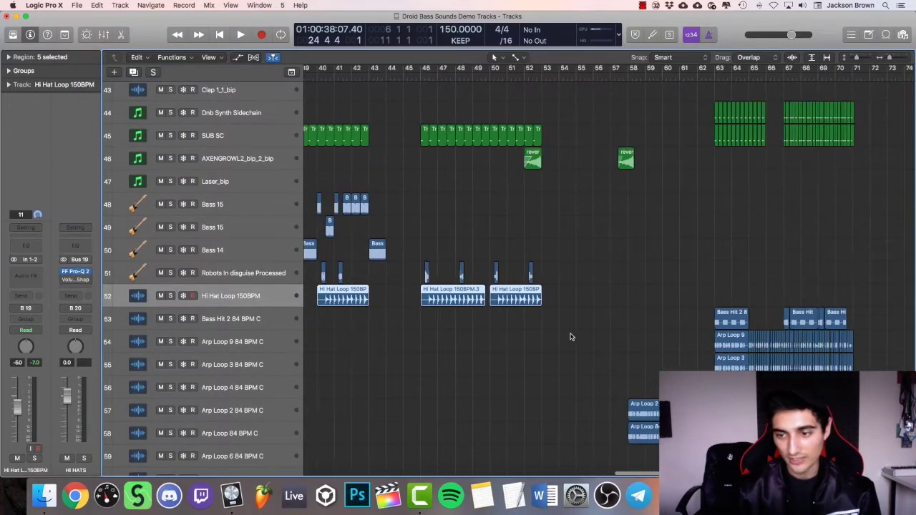
click(571, 336)
Look over the DRUMS group across the second section and place the playhead in bar 33
scroll(571, 337, left, 8)
scroll(572, 337, up, 14)
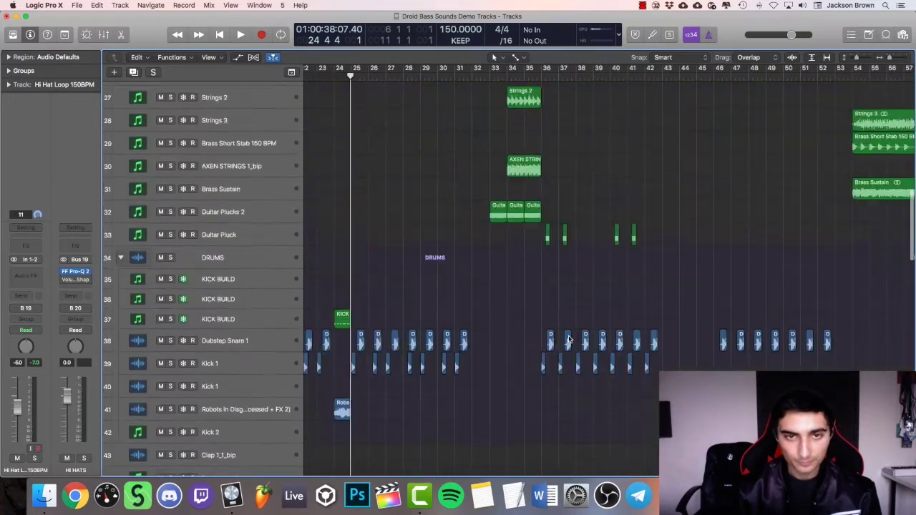
scroll(567, 337, down, 7)
ctrl+alt+click(567, 337)
scroll(565, 339, right, 2)
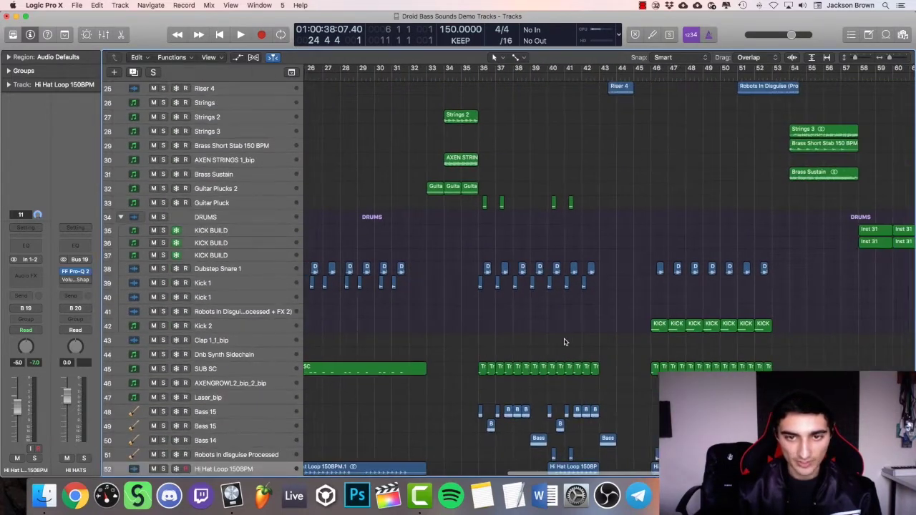
scroll(387, 242, right, 2)
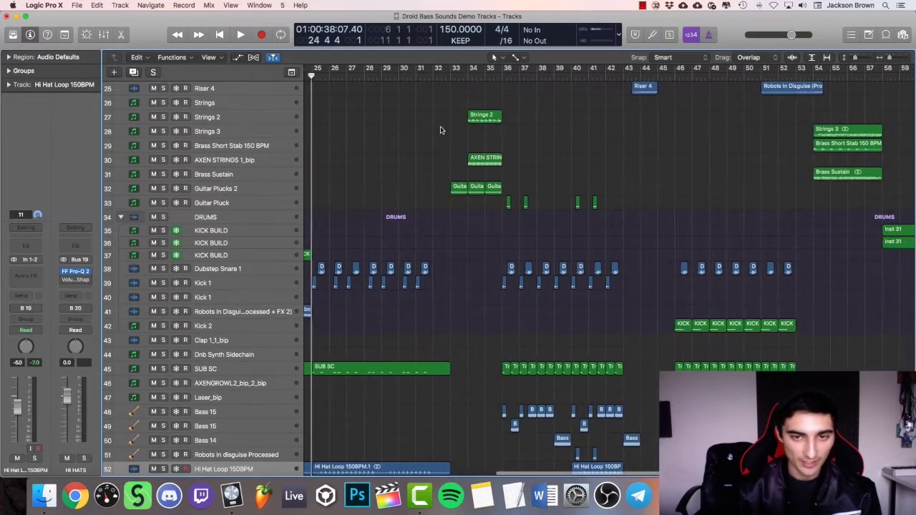
click(456, 76)
scroll(473, 100, left, 2)
scroll(499, 129, right, 2)
Look over the riser and impact regions at bar 33 and play the transition into the Strings 2 region
scroll(437, 128, up, 5)
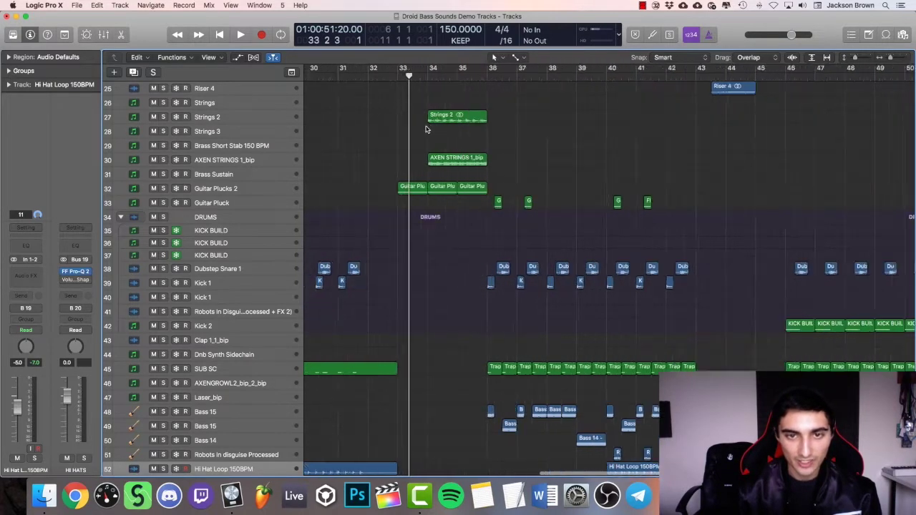
scroll(447, 174, up, 12)
scroll(444, 173, right, 1)
scroll(443, 173, down, 2)
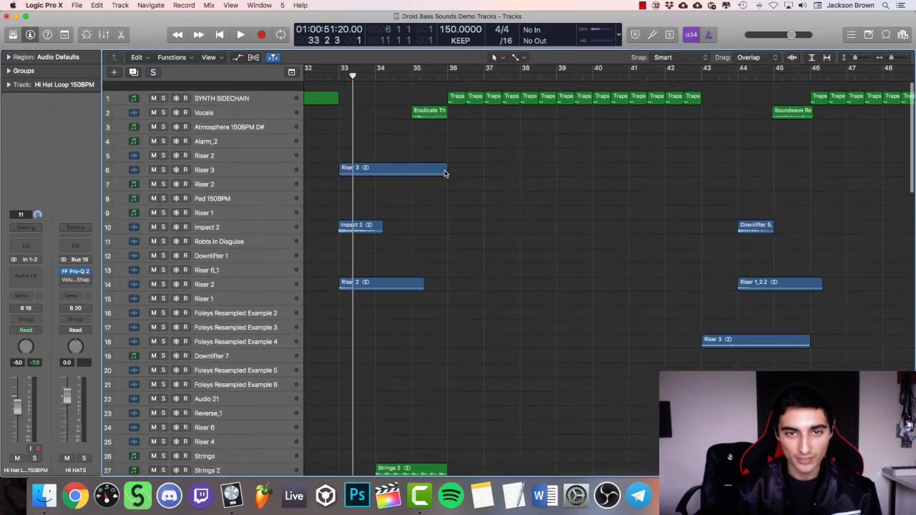
key(space)
scroll(444, 173, down, 9)
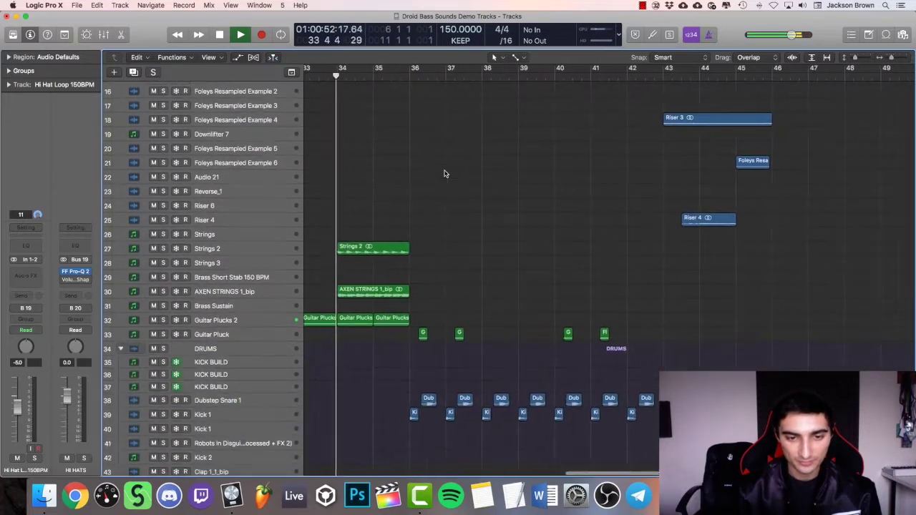
key(space)
Compare playback from bar 34 with the Strings 2 to Brass Sustain tracks muted and unmuted
drag(153, 173, 152, 230)
scroll(437, 236, left, 2)
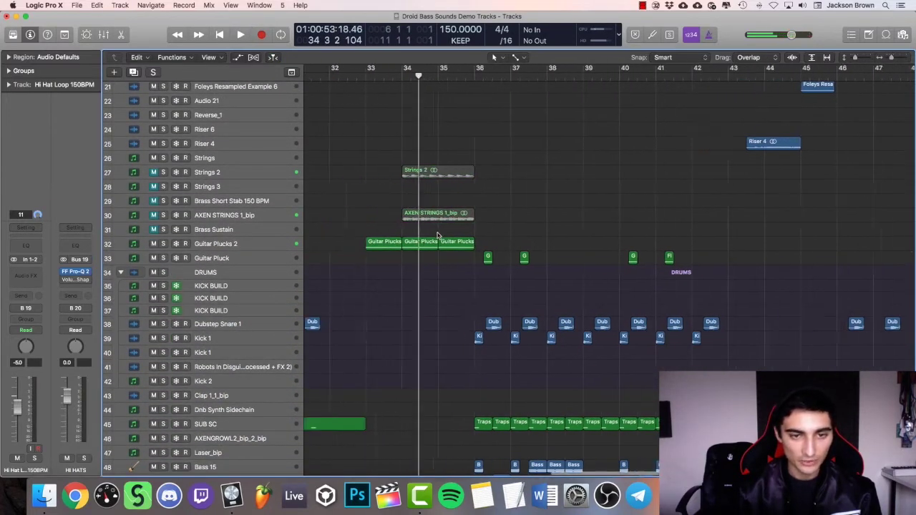
key(space)
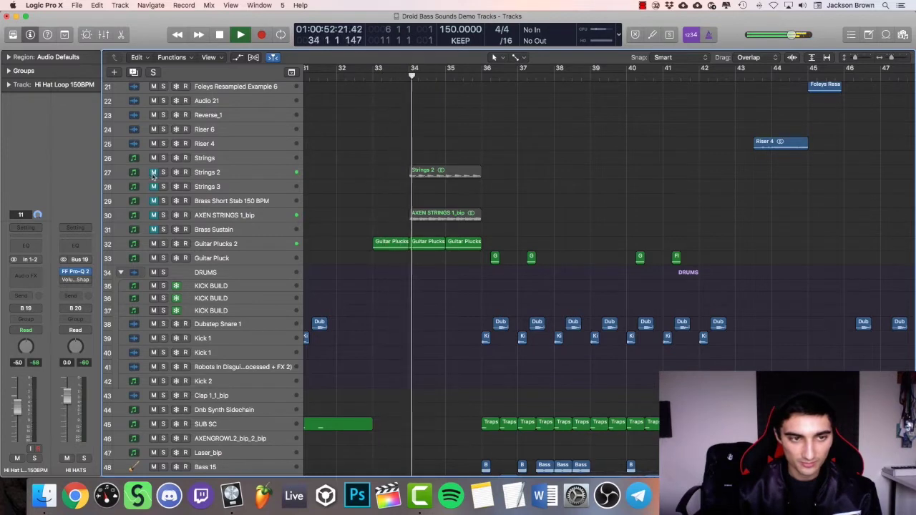
drag(153, 173, 153, 230)
scroll(472, 172, right, 3)
key(space)
Set a cycle range from bar 36 to bar 44 and enlarge that section
drag(405, 71, 674, 71)
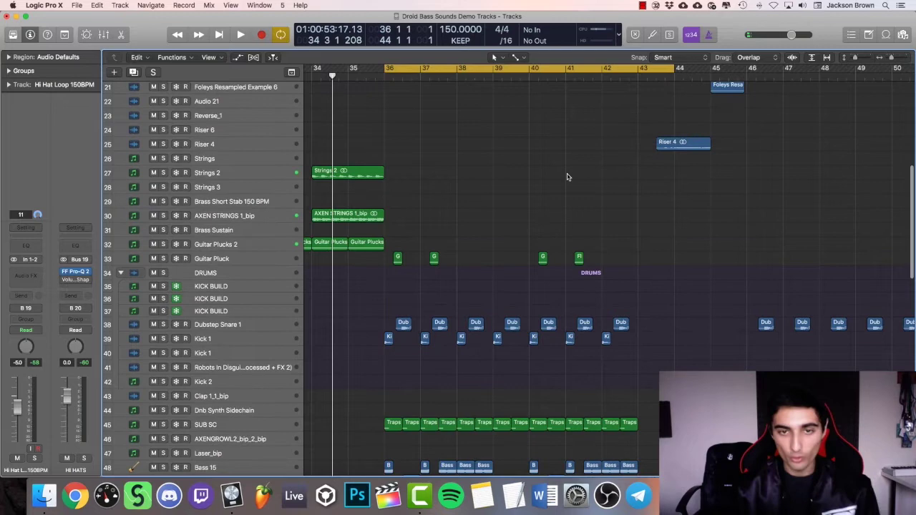
scroll(569, 177, down, 2)
key(super+Right)
key(super+Right)
key(super+Right)
key(super+Right)
scroll(568, 176, right, 1)
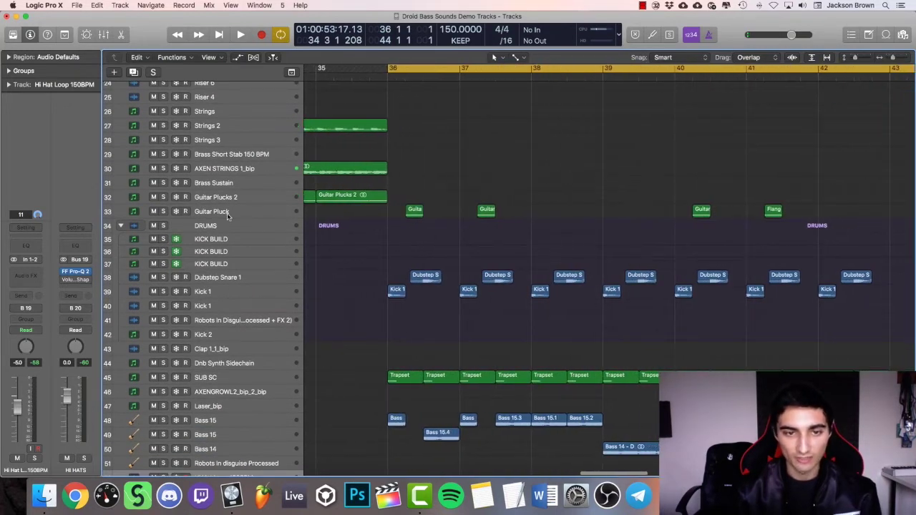
Select the Guitar Pluck track and play the cycle range from bar 36 past its first two regions
click(228, 216)
scroll(489, 262, right, 2)
scroll(429, 272, down, 3)
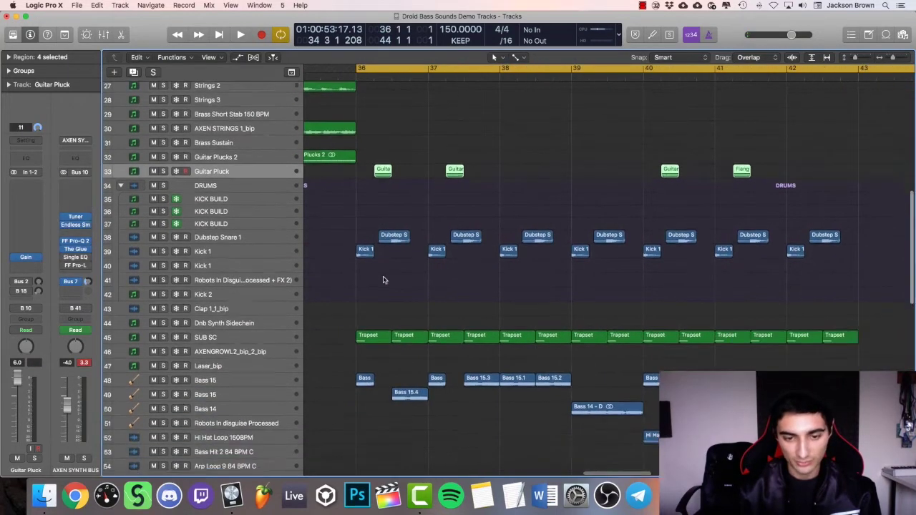
key(super+Up)
key(space)
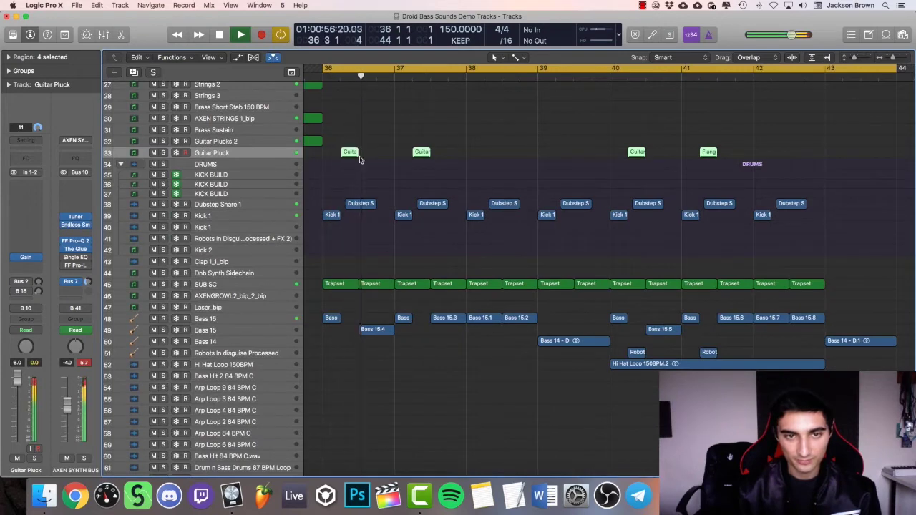
key(space)
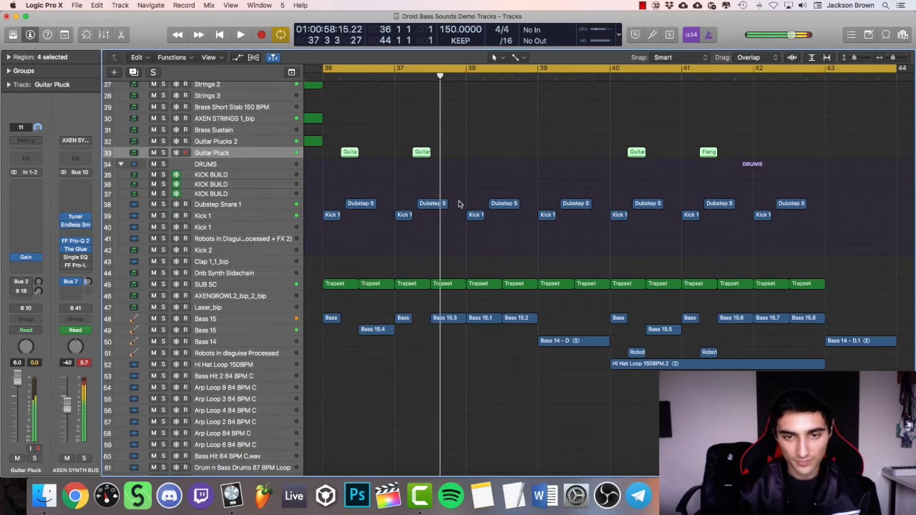
Examine the SUB, drum, Bass 15, Bass 14 and hi-hat regions between bars 36 and 43
scroll(458, 205, down, 6)
scroll(511, 290, down, 5)
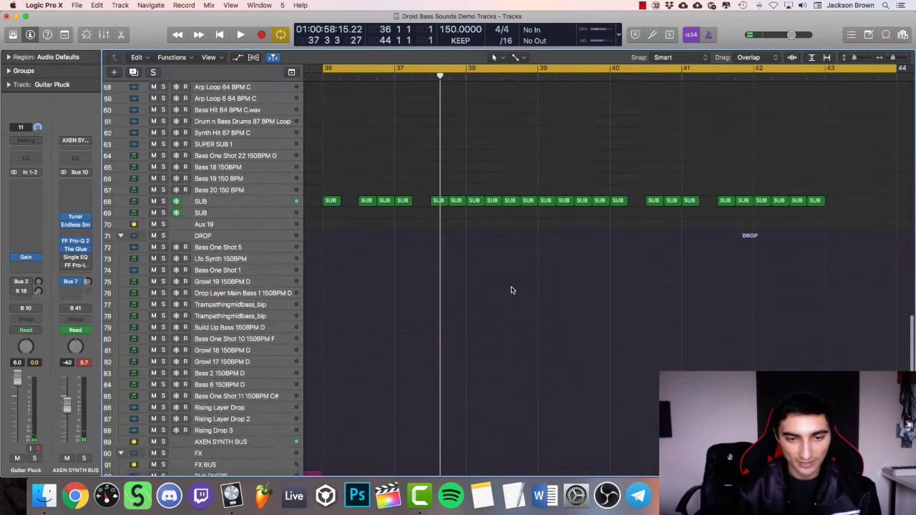
scroll(511, 288, up, 10)
scroll(498, 301, right, 2)
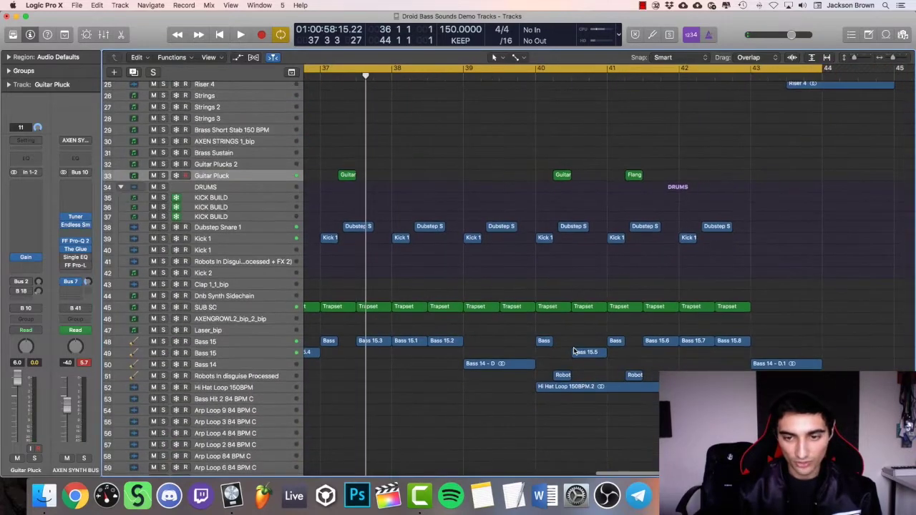
scroll(574, 349, up, 3)
scroll(574, 349, down, 5)
scroll(574, 349, down, 2)
key(super+Up)
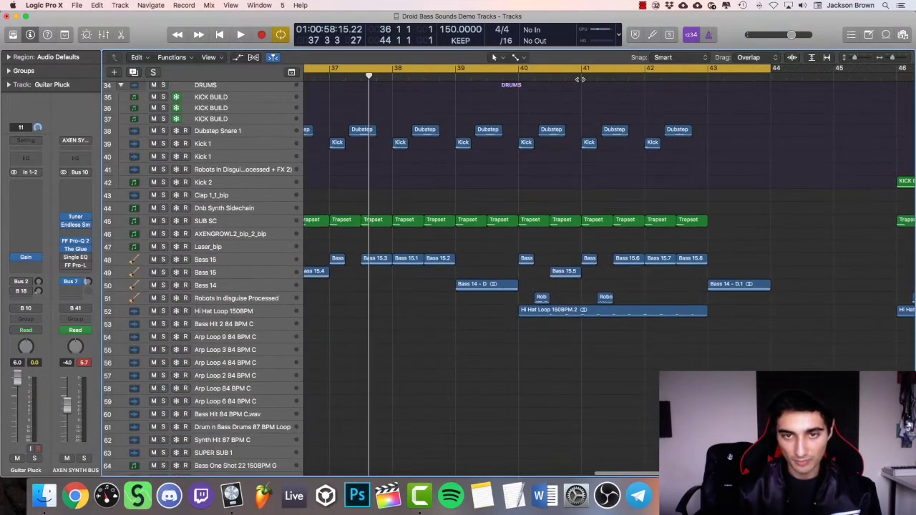
Turn off the cycle range and play the section around bar 40
scroll(744, 216, right, 2)
key(space)
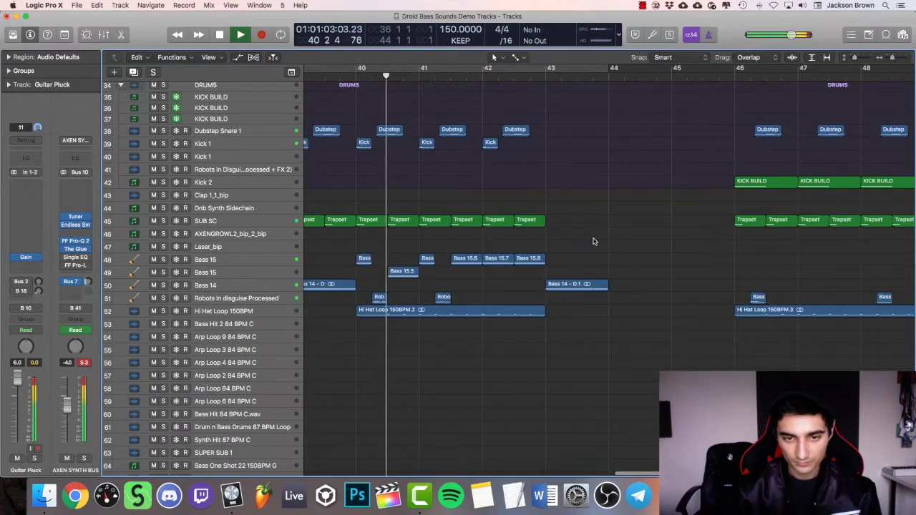
scroll(594, 239, down, 5)
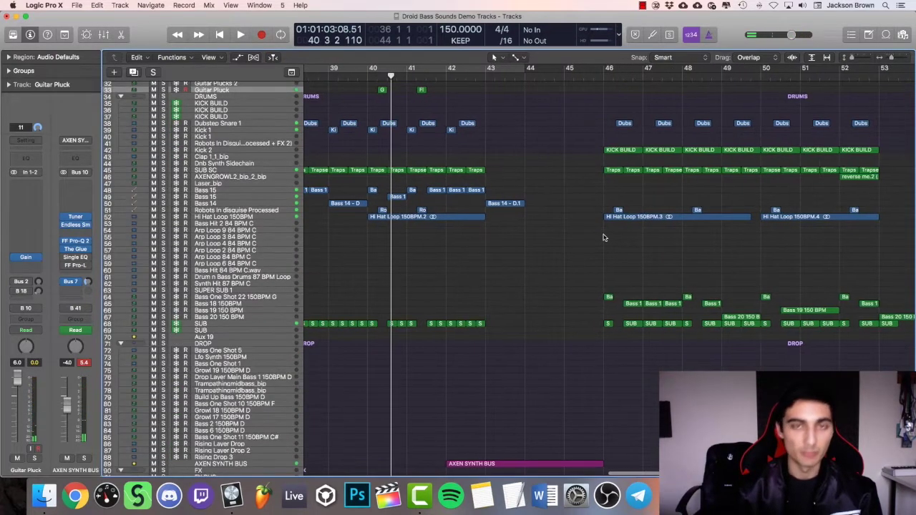
Place the playhead in bar 42 and look over the bass, SUB and bus tracks up to bar 53
scroll(596, 240, right, 3)
scroll(594, 241, right, 3)
scroll(484, 179, left, 3)
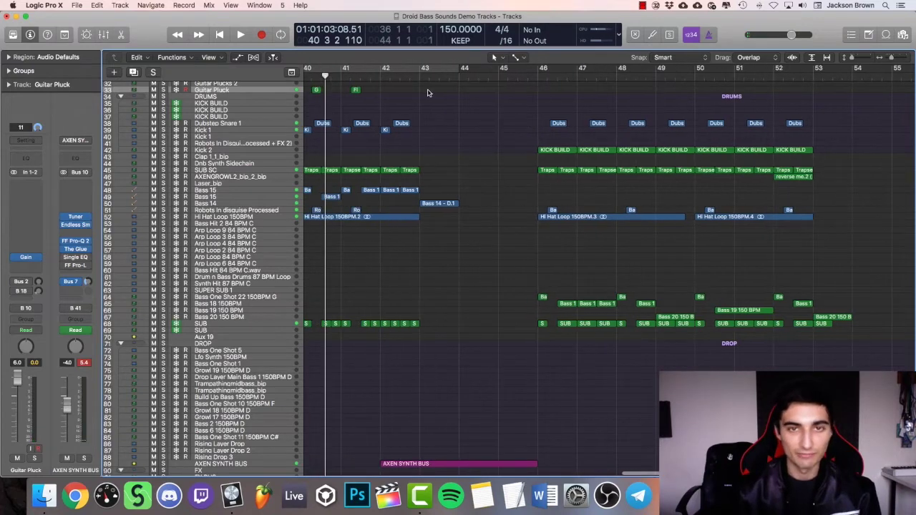
click(401, 75)
scroll(403, 76, left, 1)
scroll(477, 133, down, 3)
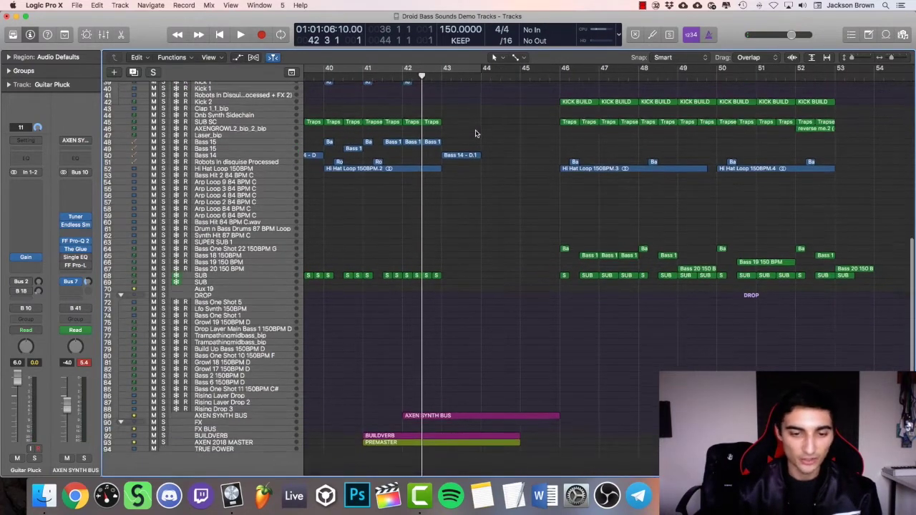
scroll(477, 133, up, 2)
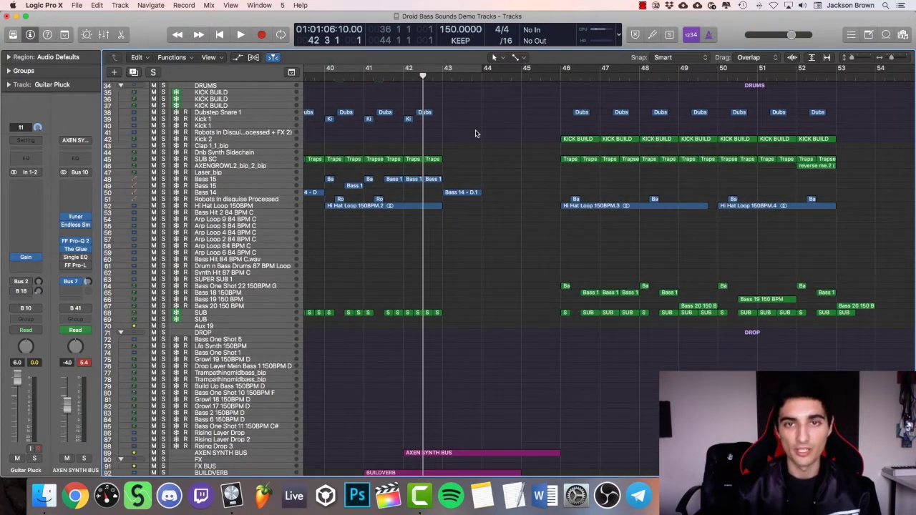
scroll(474, 134, right, 1)
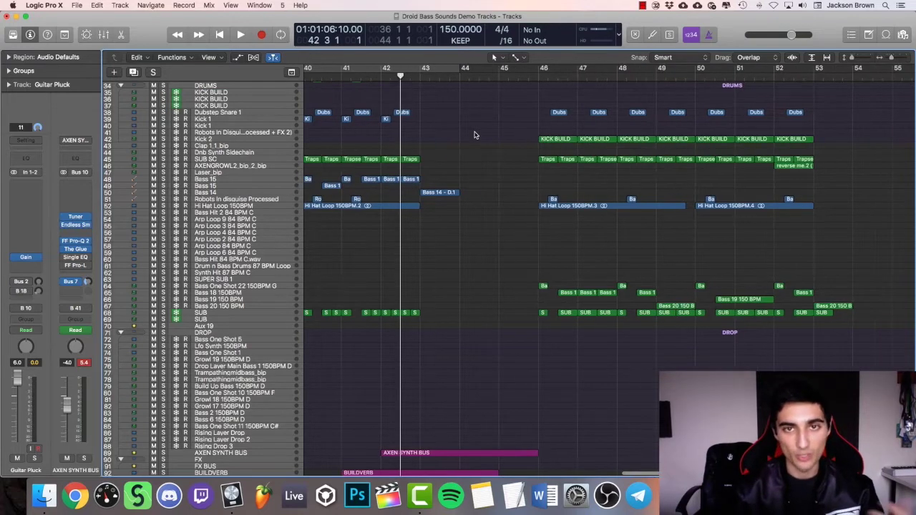
Place the playhead at bar 44 and look over the riser and downlifter regions around it
scroll(474, 134, right, 3)
scroll(474, 134, up, 10)
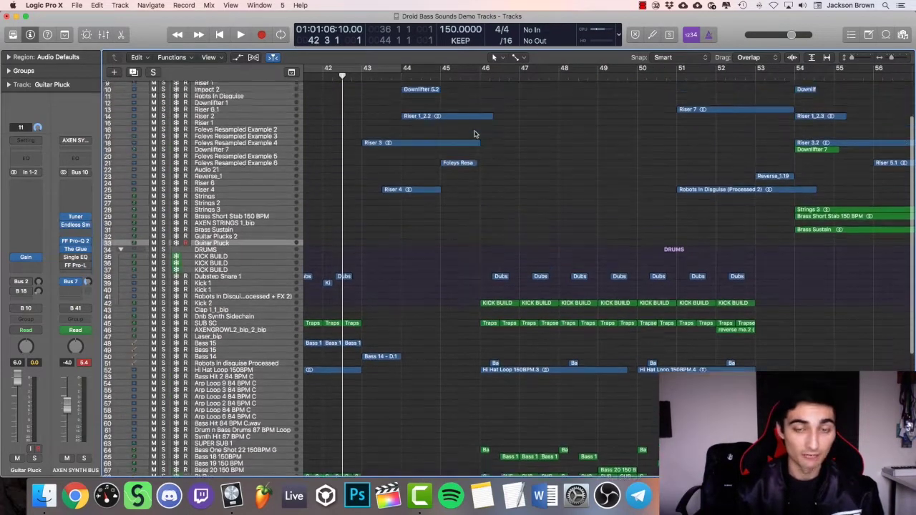
scroll(540, 117, right, 2)
scroll(539, 121, up, 1)
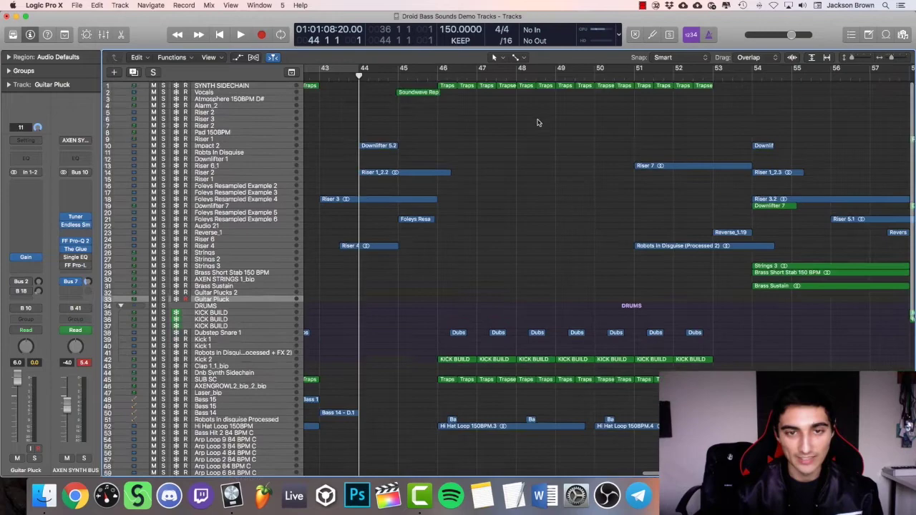
Enlarge the track heights and place the playhead at bar 45, where the Vocals region starts
key(super+Down)
key(super+Down)
key(super+Down)
key(super+Down)
scroll(539, 123, up, 4)
key(super+Down)
key(super+Down)
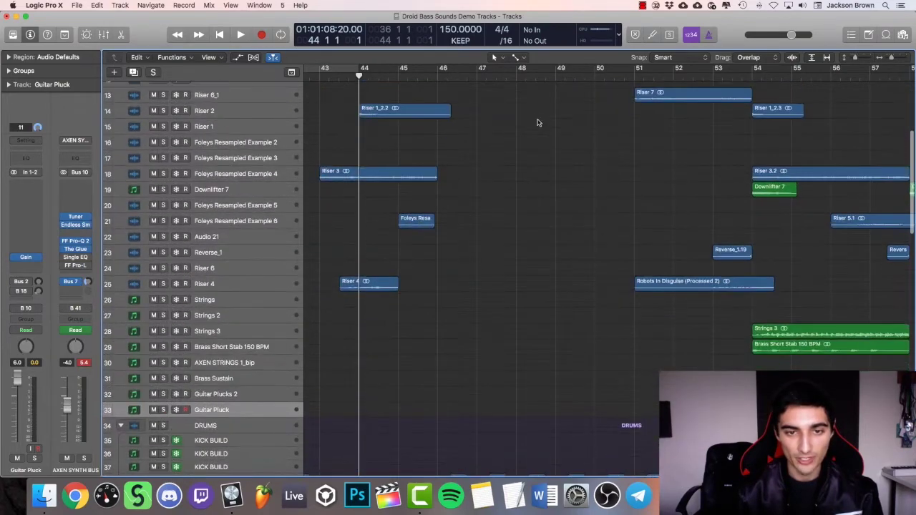
scroll(539, 124, up, 6)
scroll(541, 128, down, 1)
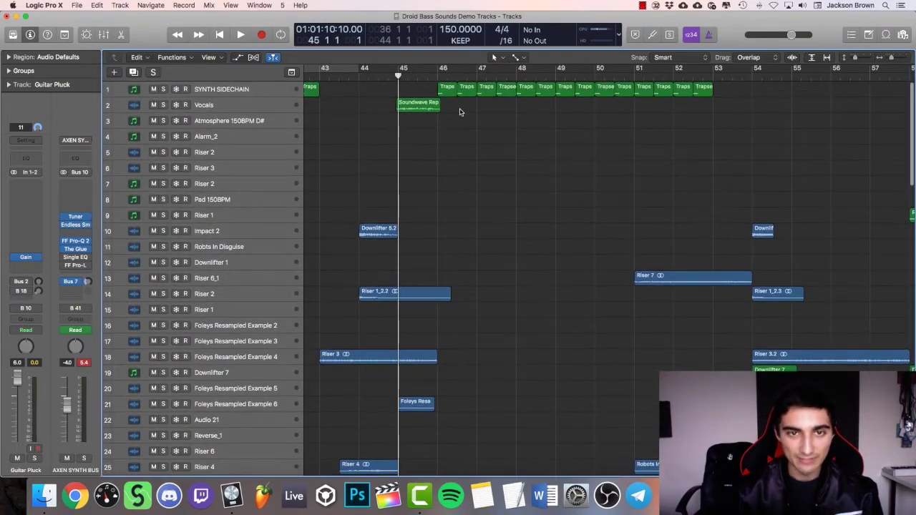
Play from bar 45 through the Vocals region into the drop at bar 46 and stop playback
scroll(504, 134, right, 2)
key(super+Right)
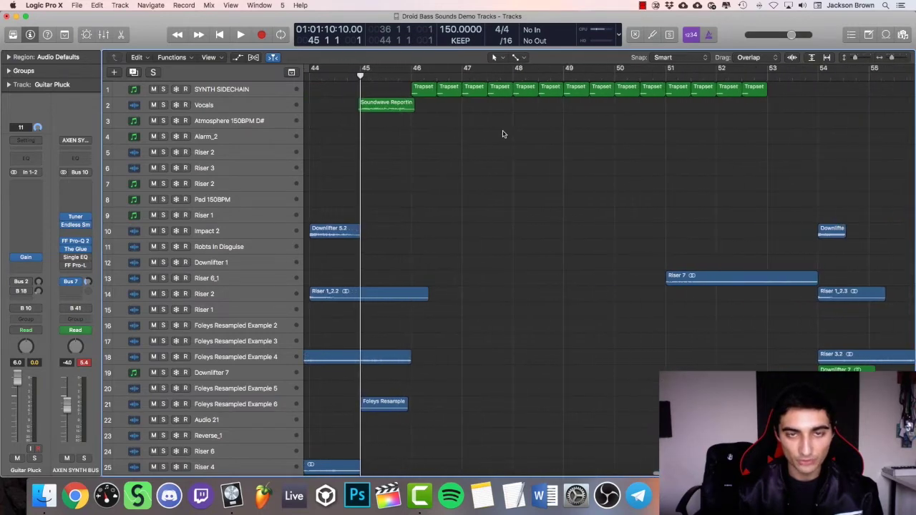
scroll(504, 134, right, 1)
key(space)
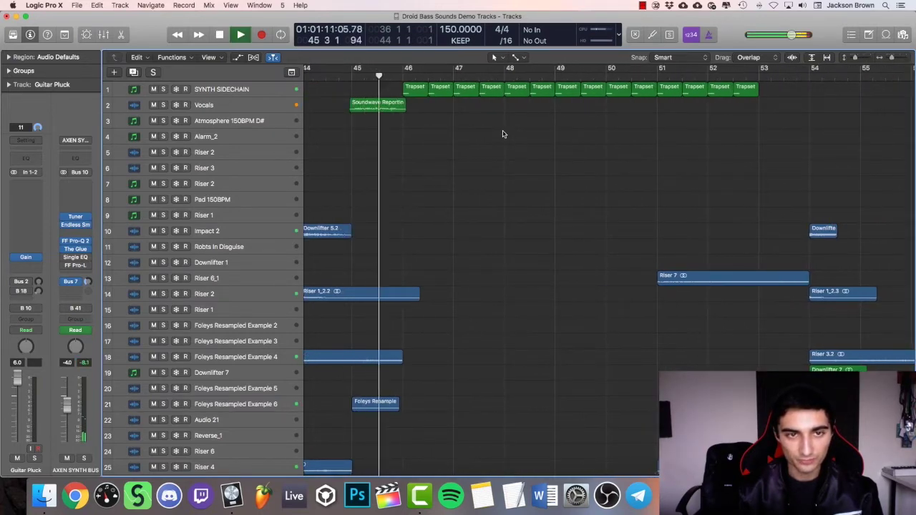
scroll(504, 134, down, 10)
scroll(504, 134, up, 7)
key(space)
scroll(504, 134, left, 2)
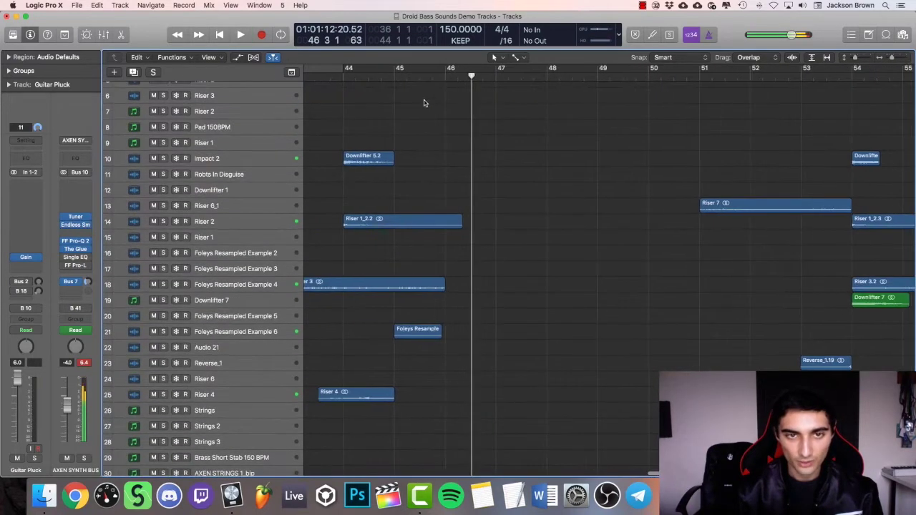
Set the cycle range to span bar 45, ending at bar 46
click(448, 78)
drag(448, 78, 478, 76)
click(448, 69)
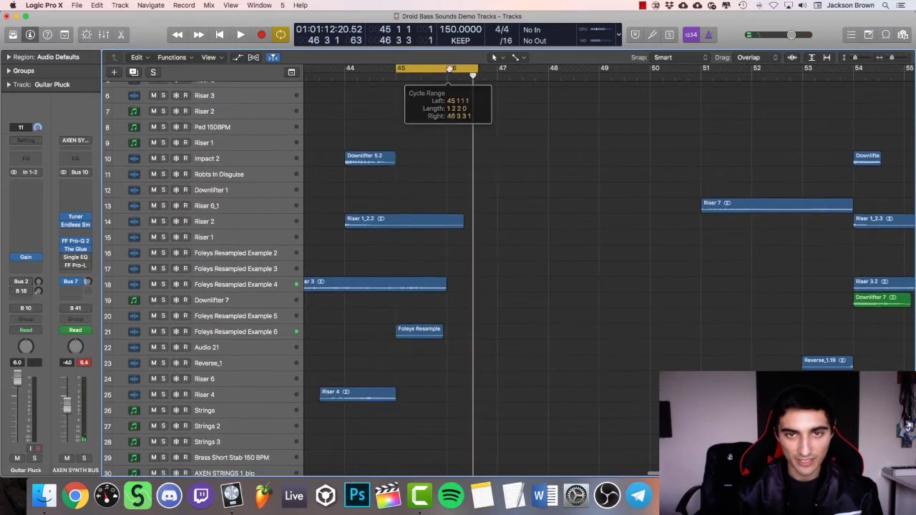
drag(405, 69, 448, 69)
drag(444, 332, 493, 336)
drag(398, 336, 351, 339)
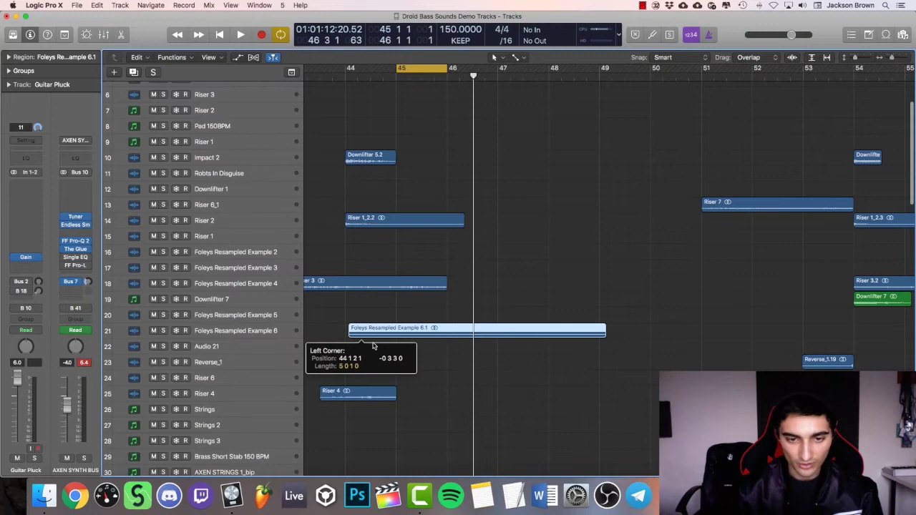
key(super+Down)
key(super+Down)
key(super+Down)
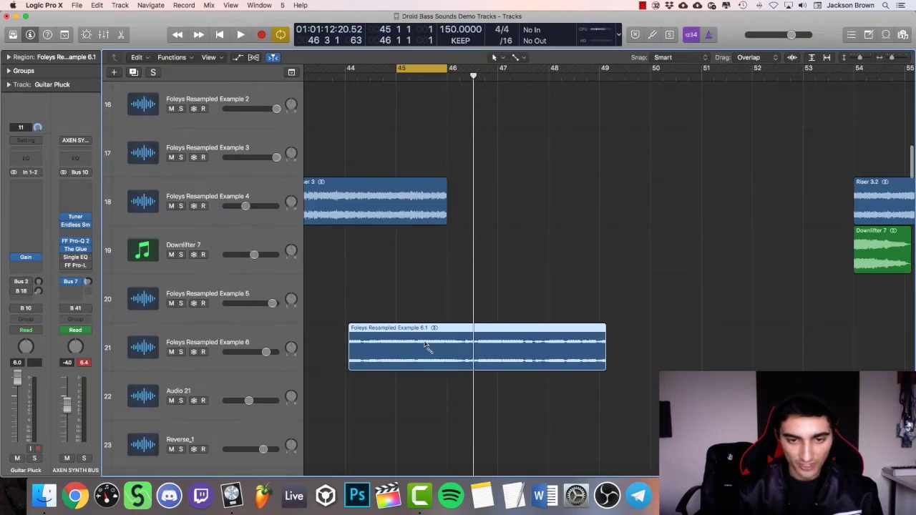
key(super+z)
key(super+z)
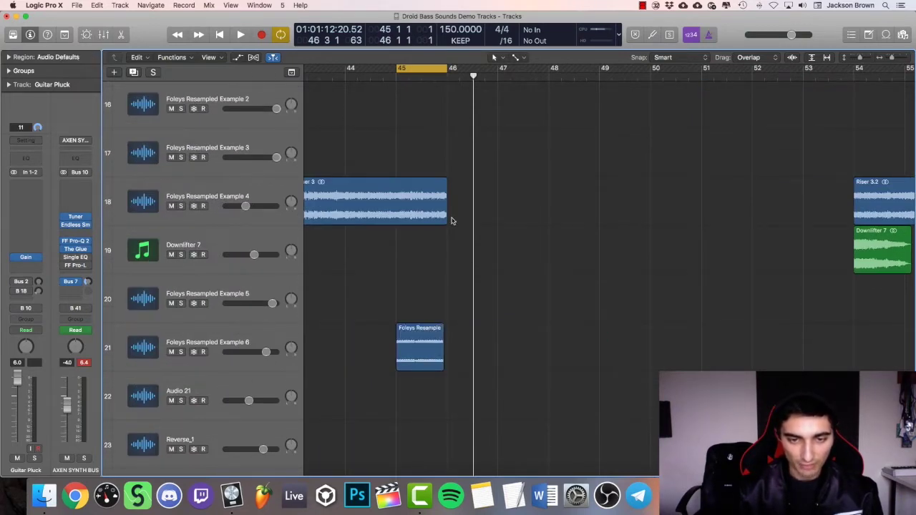
Solo the Foleys Resampled Example 6 track and play its region in bar 45
key(space)
click(181, 352)
key(space)
click(422, 347)
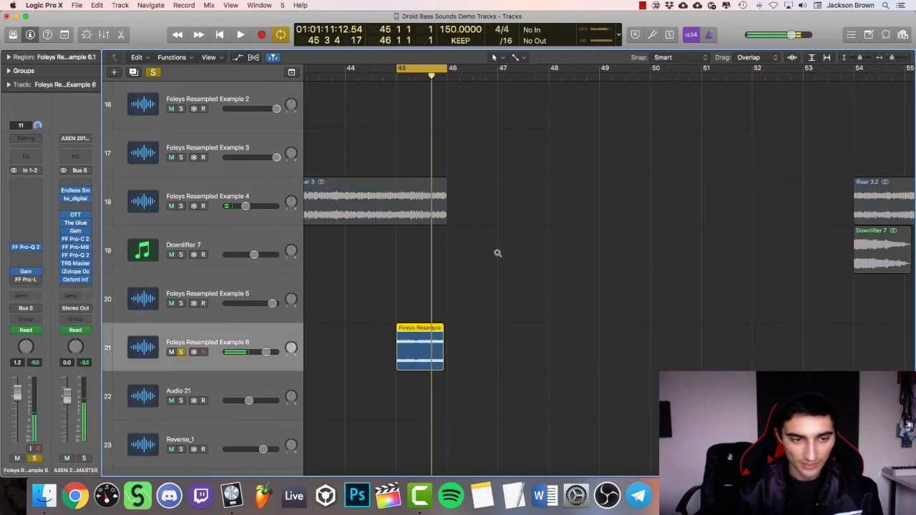
Extend the region on the Foleys Resampled Example 6 track to span bars 44 to 50 and match the cycle range to it
key(super+Up)
drag(444, 225, 652, 223)
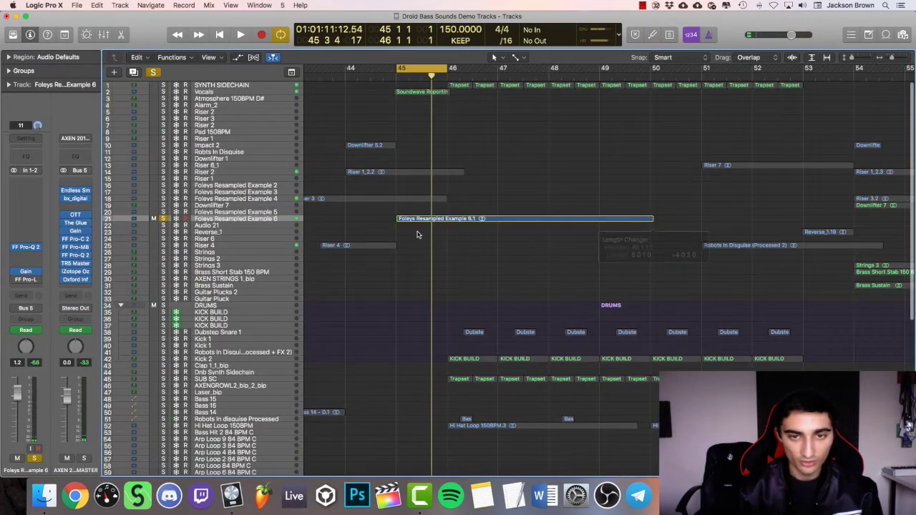
drag(399, 221, 347, 221)
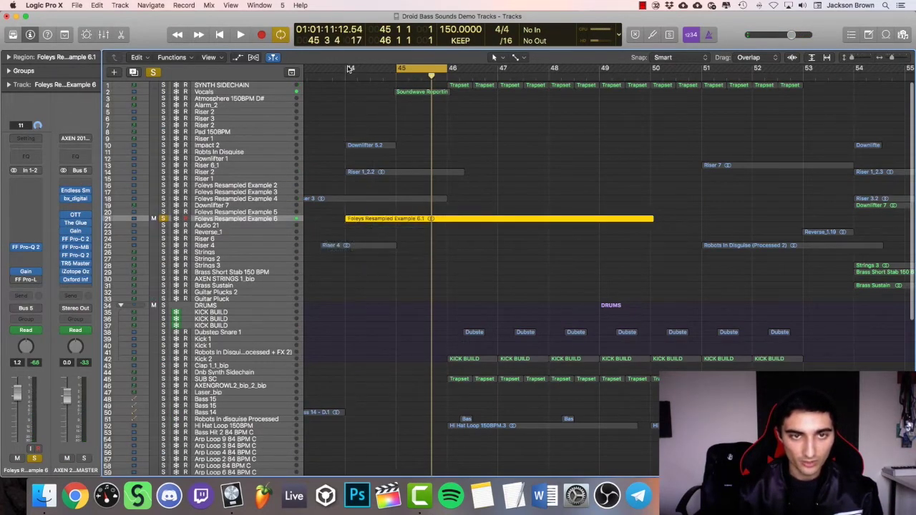
drag(347, 68, 658, 100)
Play the extended foley region on its own from bar 44 and stop playback in bar 49
key(space)
key(super+Down)
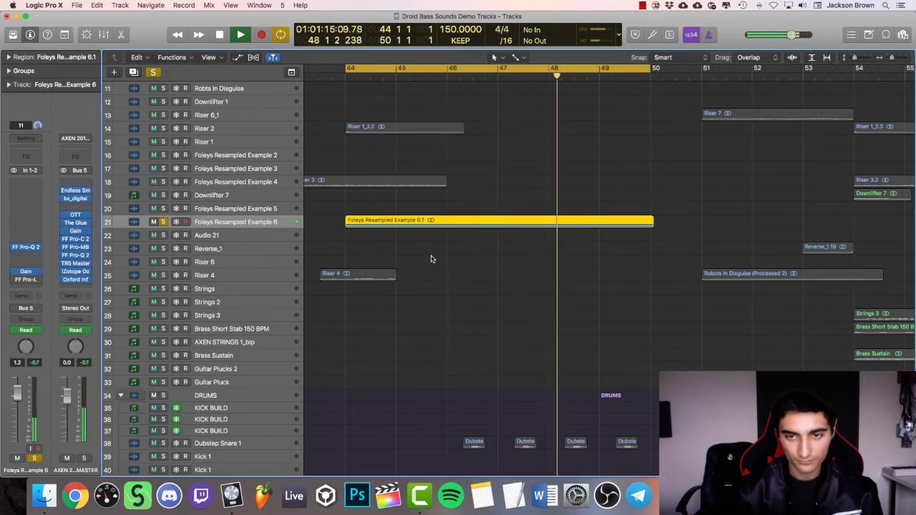
key(space)
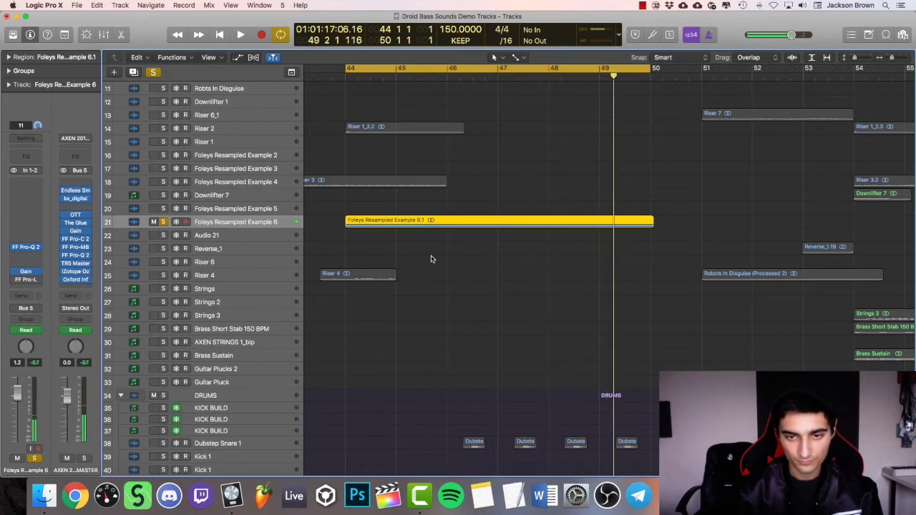
Undo the foley region's extension and unsolo the Foleys Resampled Example 6 track
key(super+z)
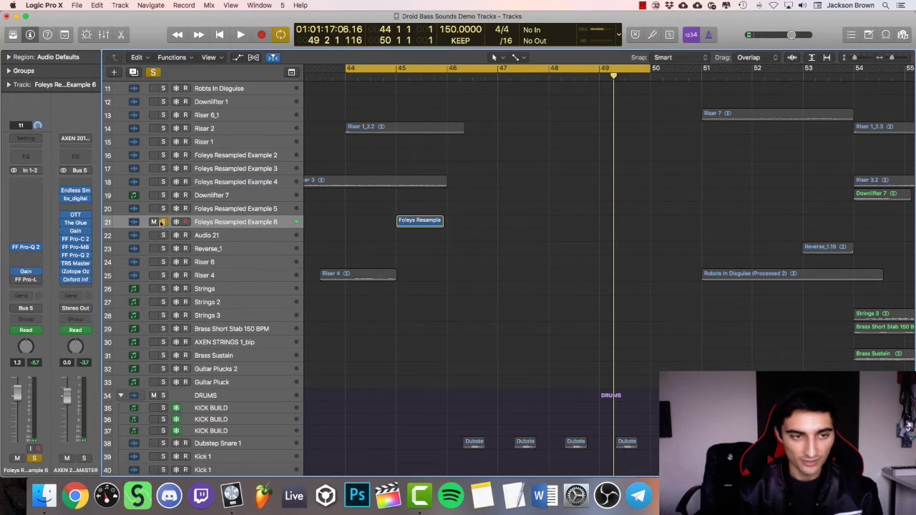
scroll(448, 241, up, 3)
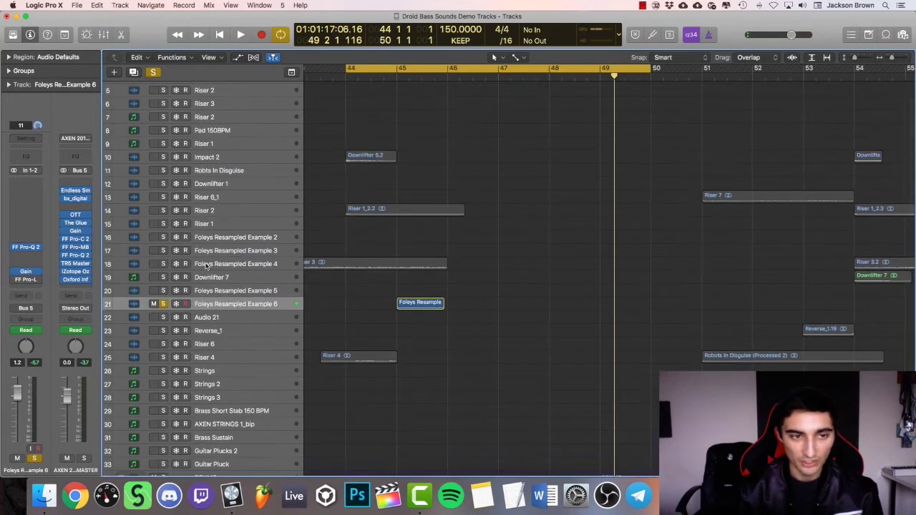
click(163, 304)
scroll(501, 254, up, 2)
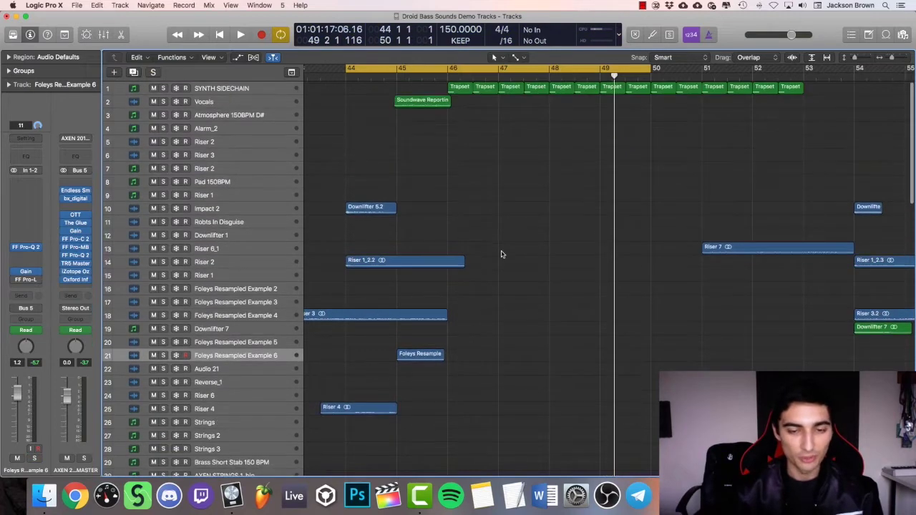
Look over the riser and foley regions around bar 44, turn off cycle mode and place the playhead at bar 45
key(super+Down)
key(super+Down)
scroll(501, 254, down, 5)
scroll(501, 254, up, 2)
scroll(501, 254, up, 2)
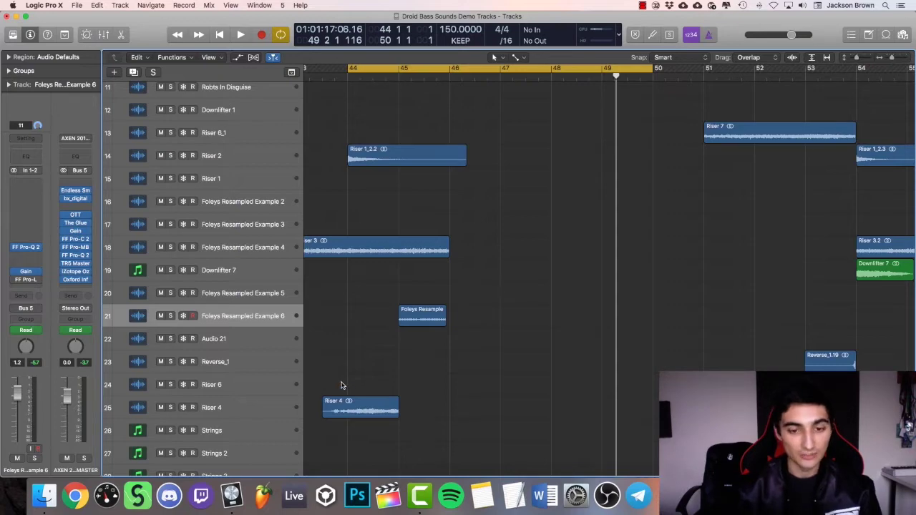
click(399, 76)
key(c)
key(super+Up)
key(super+Up)
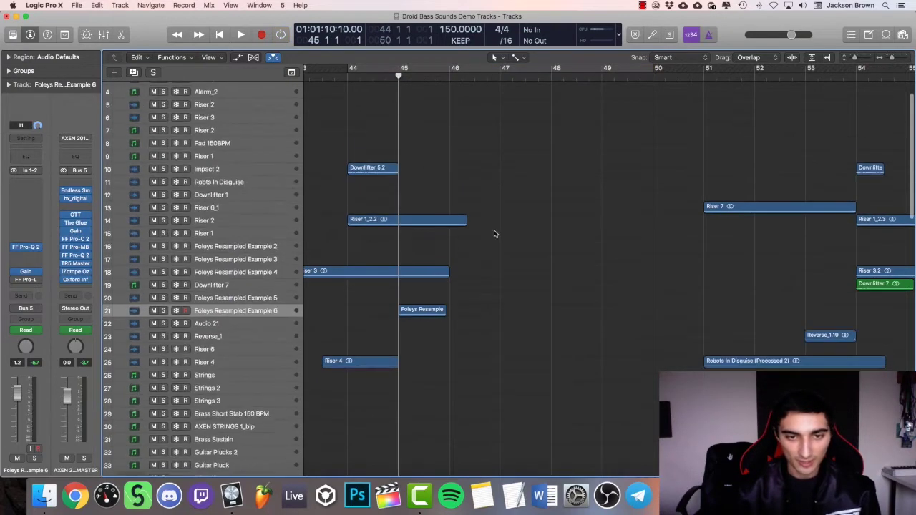
Play from bar 45 into the drop at bar 46, following the drum and bass tracks
scroll(495, 233, up, 4)
scroll(494, 233, down, 1)
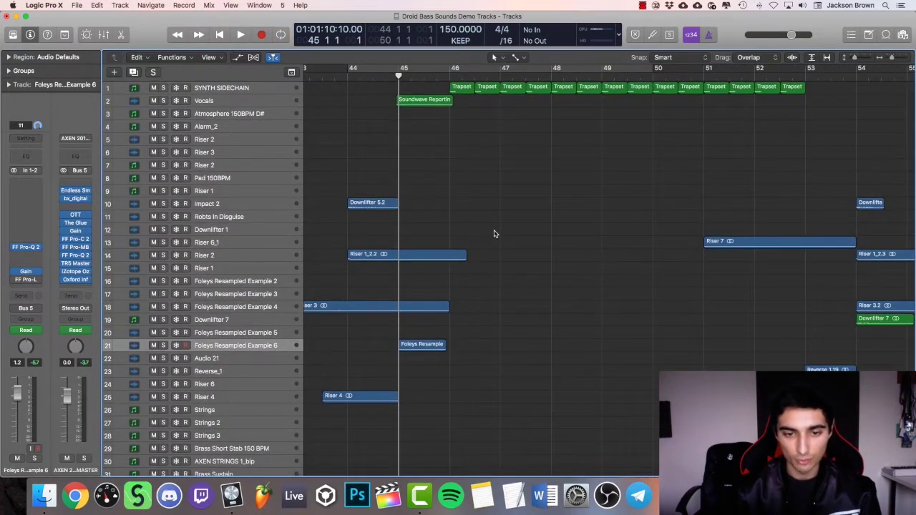
scroll(494, 233, right, 2)
key(space)
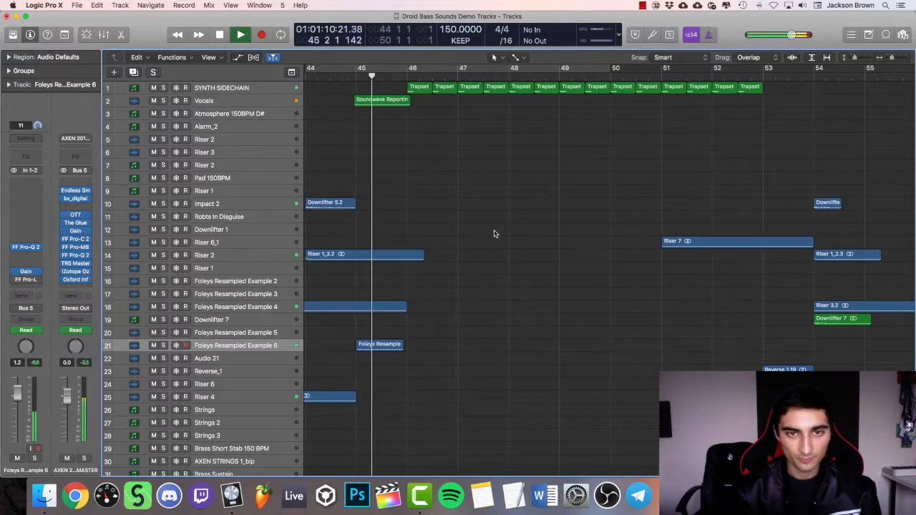
scroll(494, 233, down, 10)
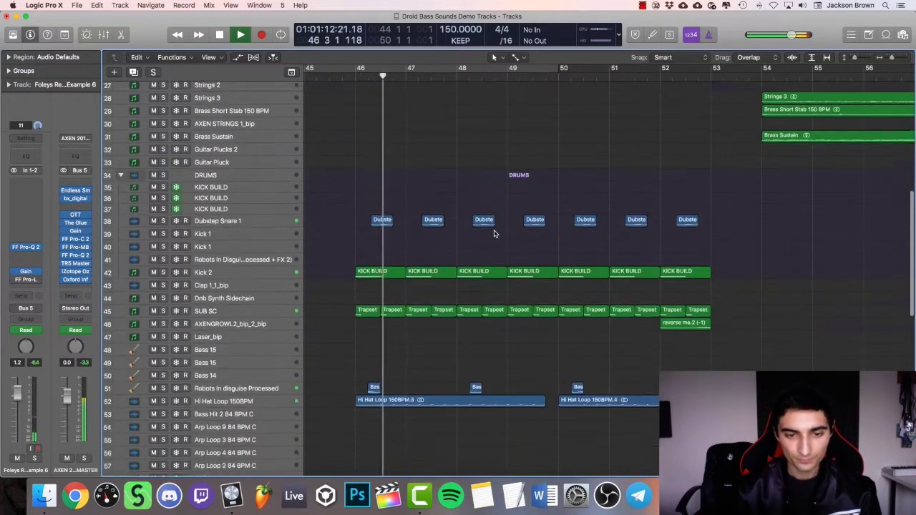
scroll(494, 234, down, 5)
Select the KICK BUILD regions on the Kick 2 track and look over the neighbouring drum tracks
click(385, 147)
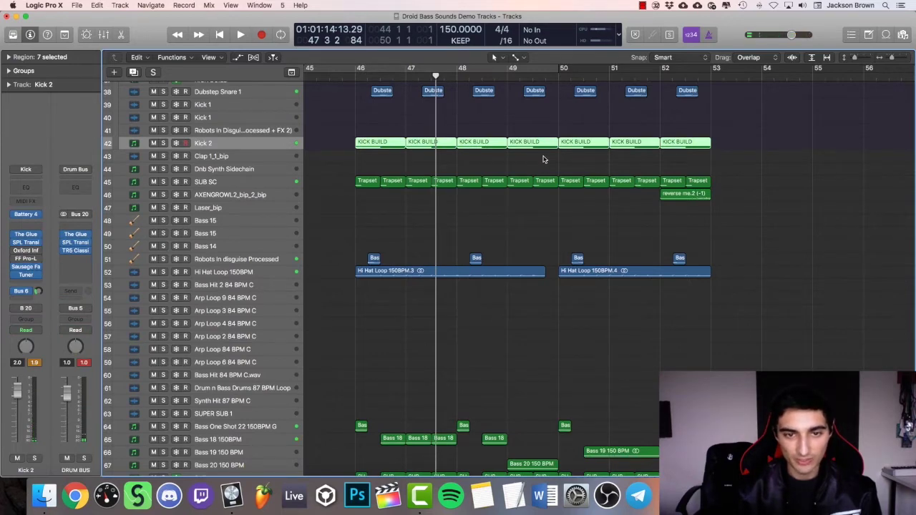
scroll(466, 173, up, 2)
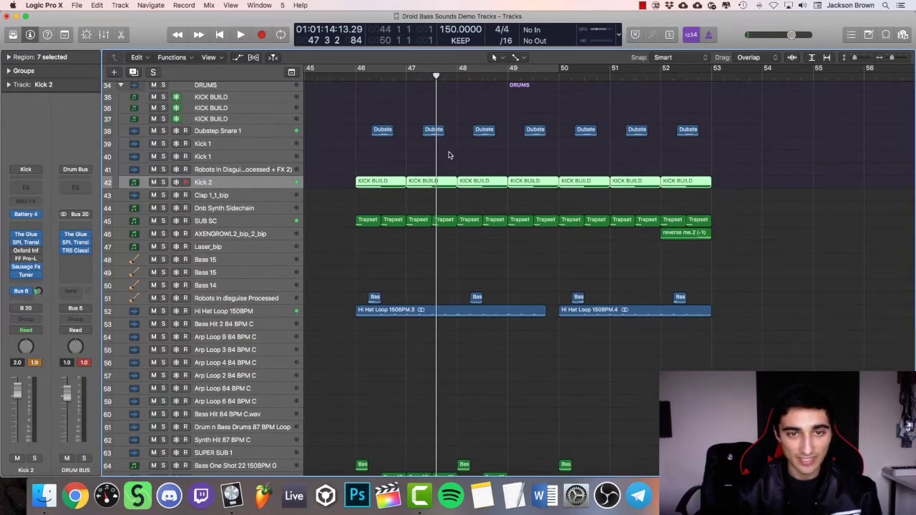
scroll(439, 145, up, 3)
scroll(410, 138, down, 5)
scroll(353, 217, down, 5)
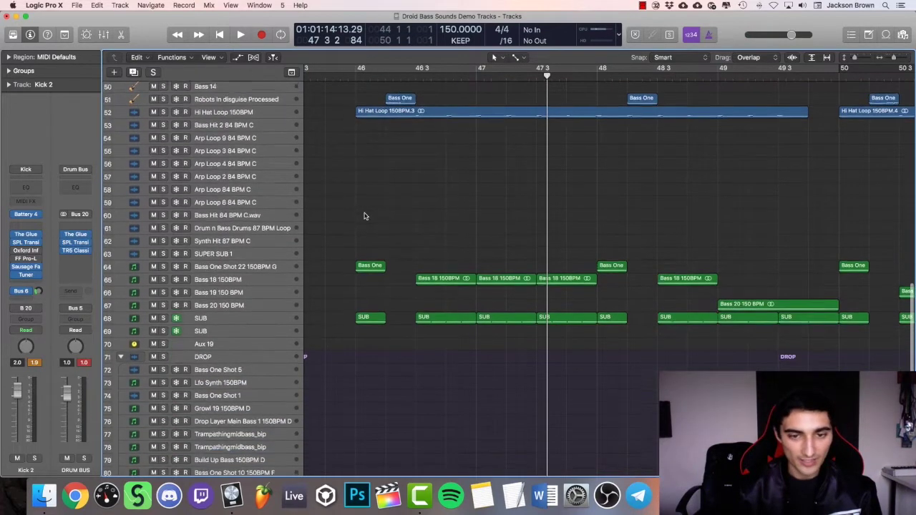
Select the Bass 18 150BPM track and look over the bass and SUB regions up to bar 53
scroll(365, 217, right, 3)
click(263, 266)
scroll(613, 256, down, 5)
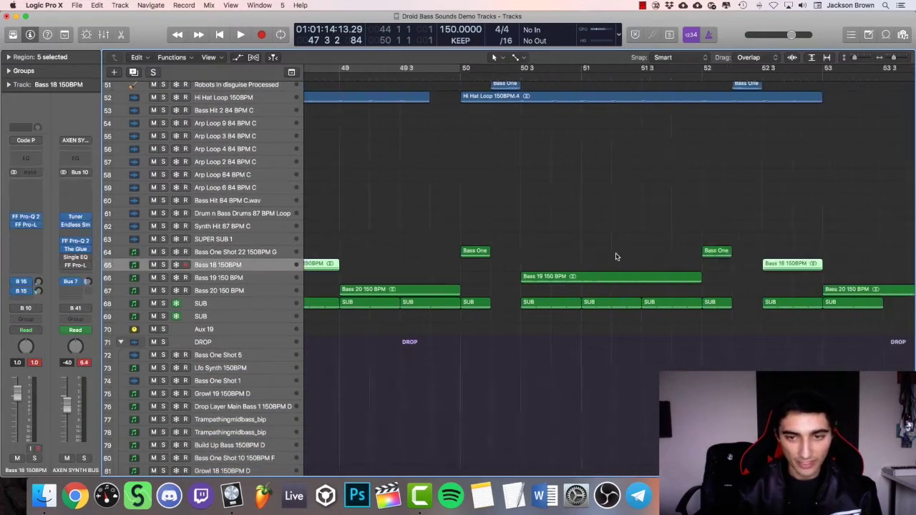
Place the playhead at beat 4 of bar 53, just before the strings and brass regions
scroll(609, 260, up, 5)
scroll(609, 259, up, 15)
scroll(607, 258, right, 3)
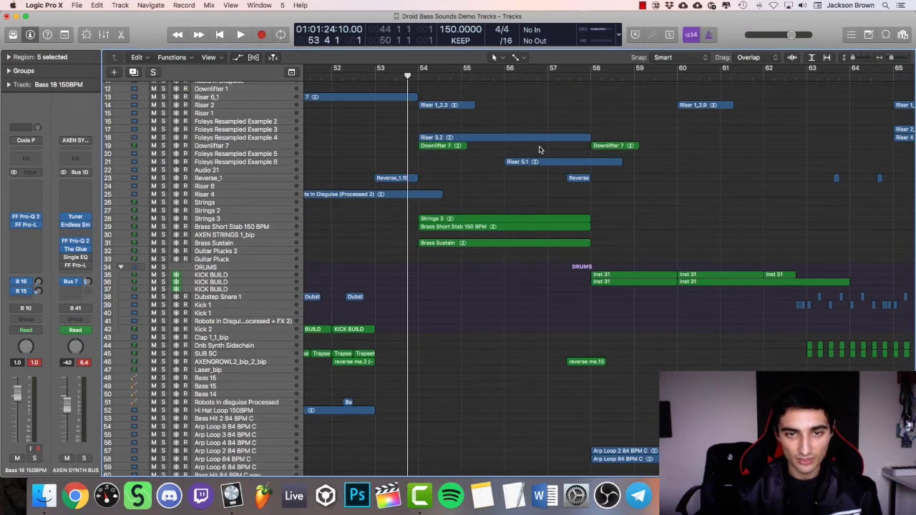
Play through the Strings 3, Brass Short Stab and Brass Sustain regions into the kick build and stop in bar 58
key(space)
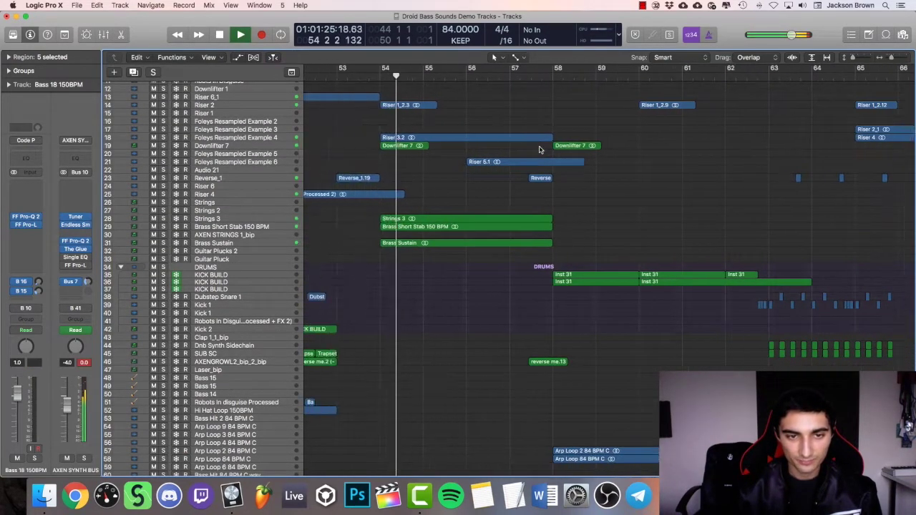
key(super+Down)
scroll(539, 149, up, 15)
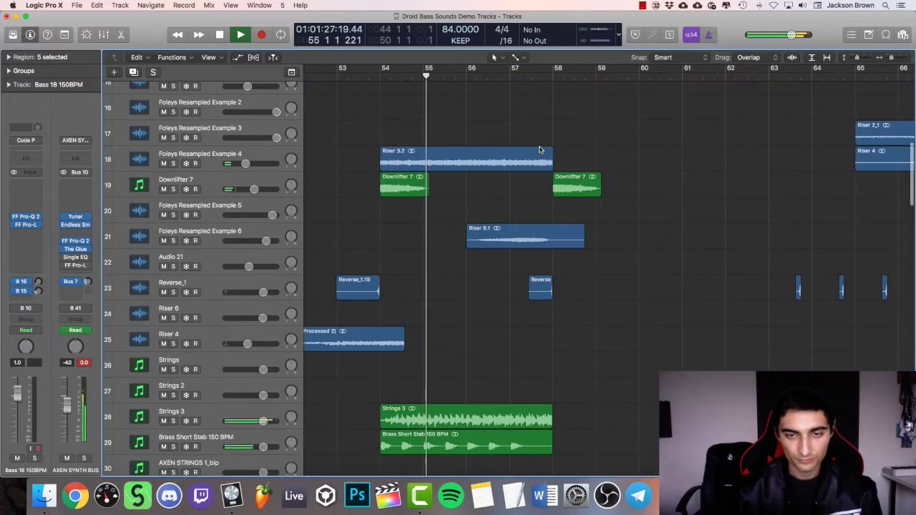
scroll(539, 150, down, 7)
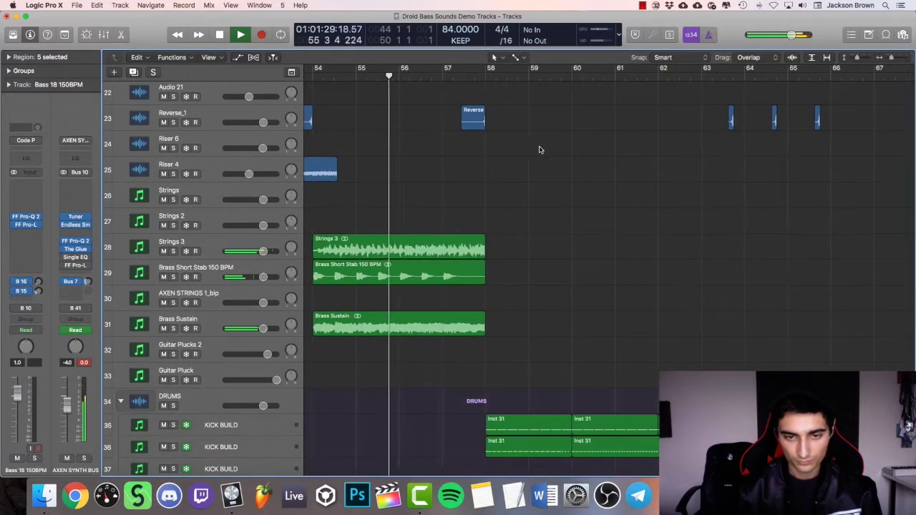
key(super+Left)
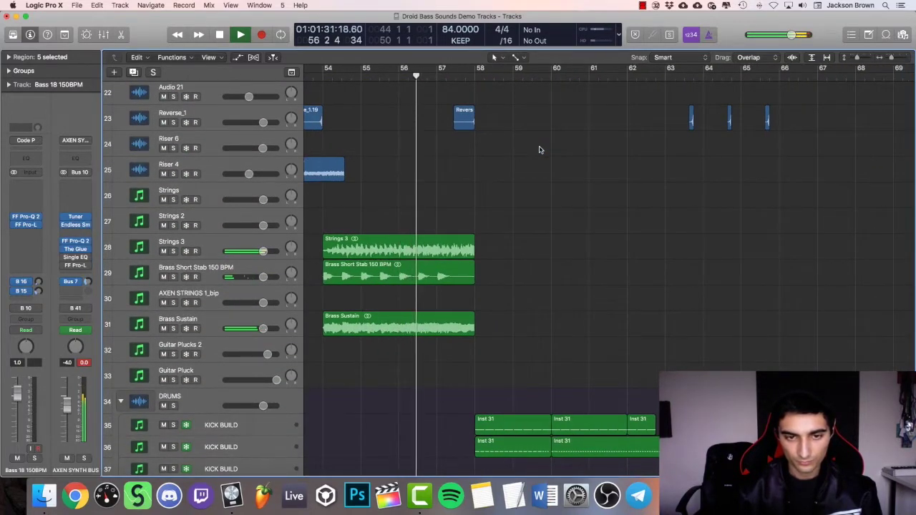
key(super+Right)
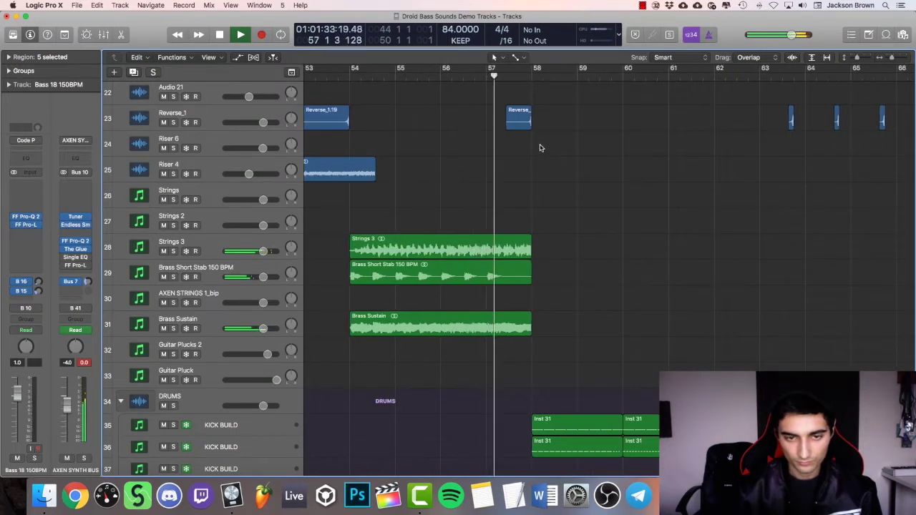
click(543, 276)
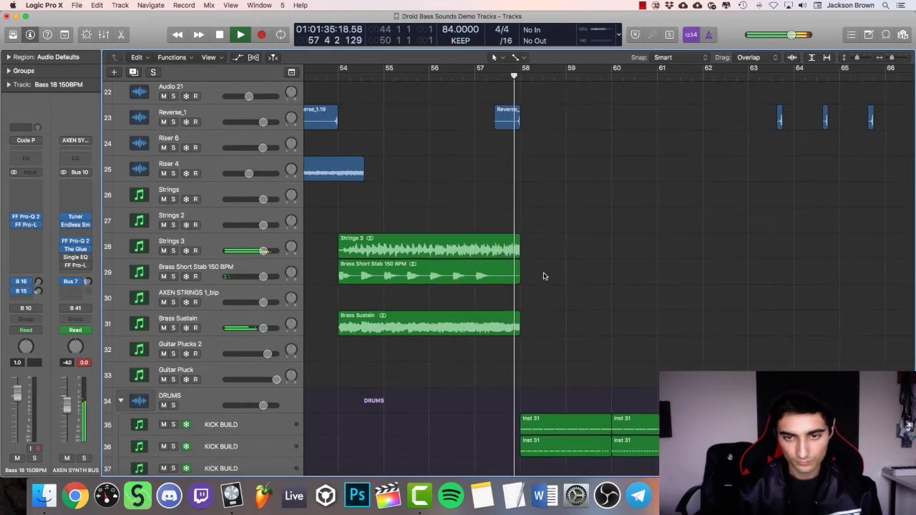
scroll(543, 276, down, 5)
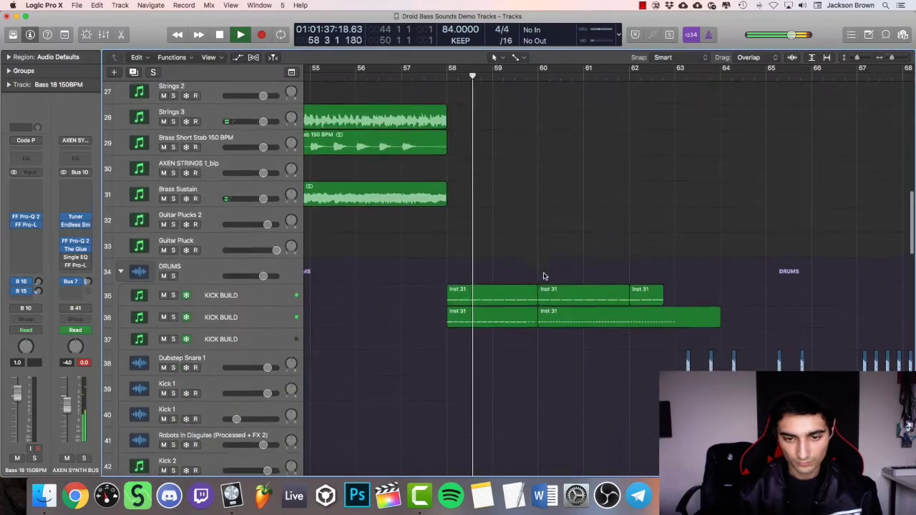
key(space)
Look over the tracks around bars 54 to 65 and briefly open the Endless Smile plug-in on the AXEN SYNTH BUS
key(super+Up)
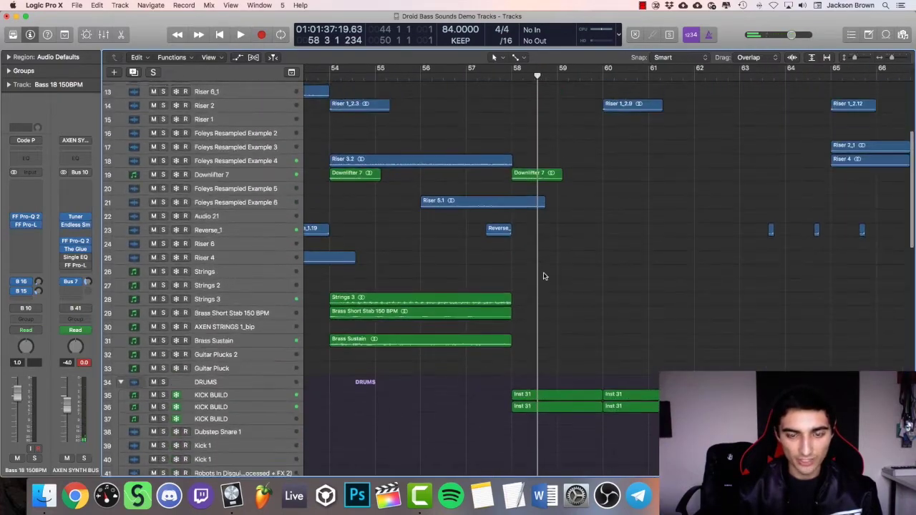
scroll(544, 277, up, 1)
scroll(544, 277, left, 3)
scroll(544, 276, up, 5)
scroll(544, 276, down, 10)
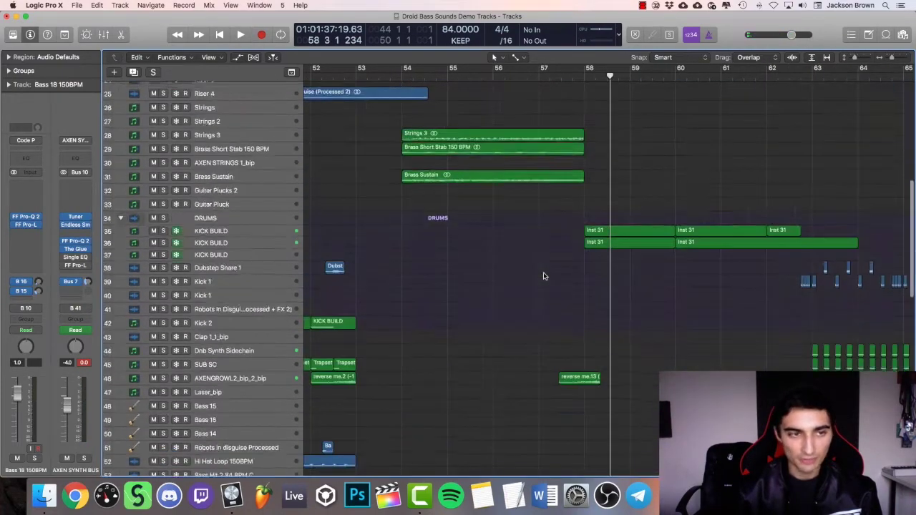
scroll(543, 276, down, 15)
scroll(543, 276, right, 2)
click(75, 225)
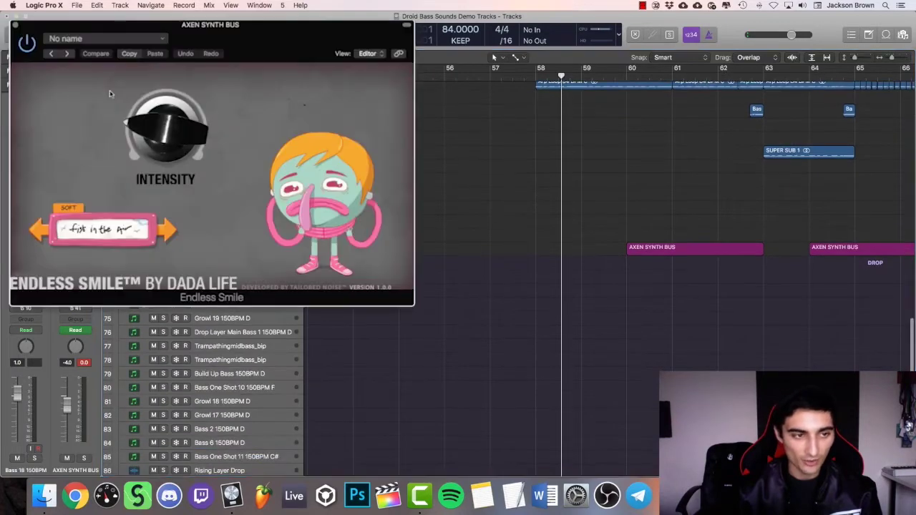
key(v)
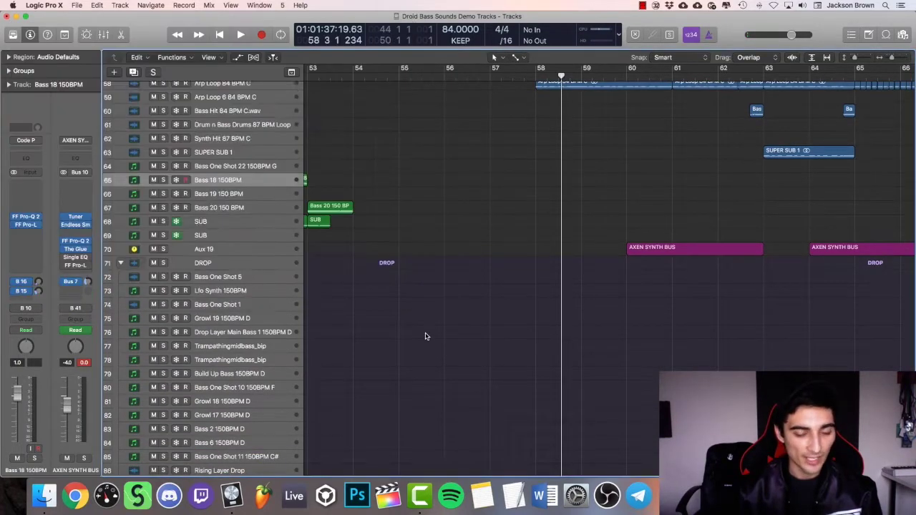
Place the playhead at bar 57, shortly before the KICK BUILD regions begin
scroll(425, 334, up, 20)
scroll(425, 336, right, 3)
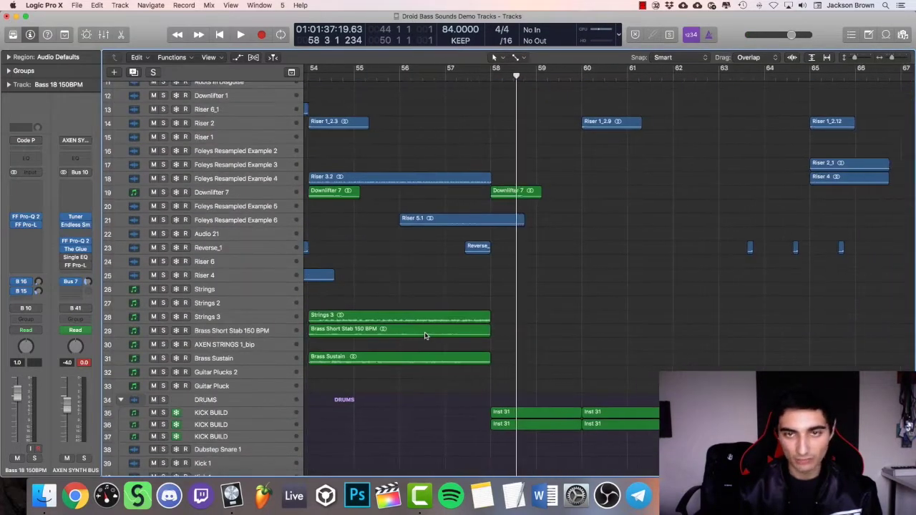
scroll(432, 80, right, 2)
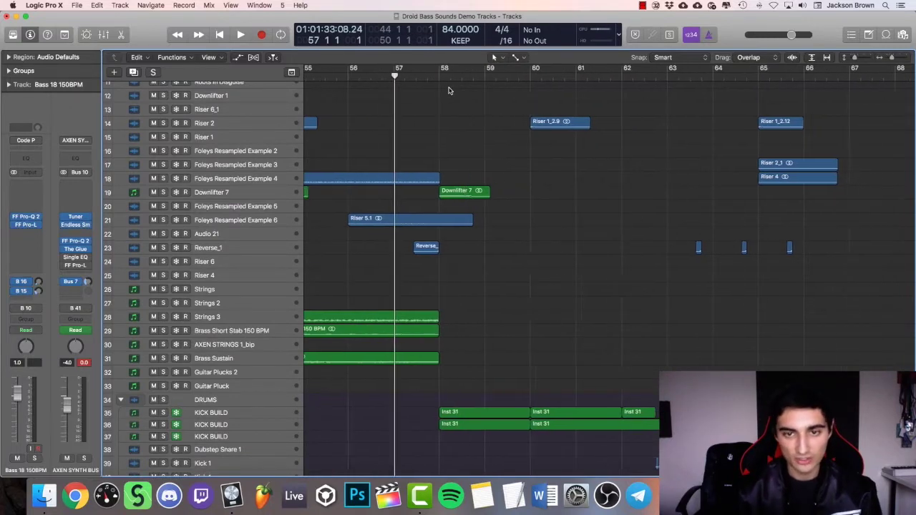
Open the Endless Smile plug-in on the AXEN SYNTH BUS, look over its Intensity control and presets, and close it again
scroll(436, 82, down, 5)
scroll(442, 86, up, 3)
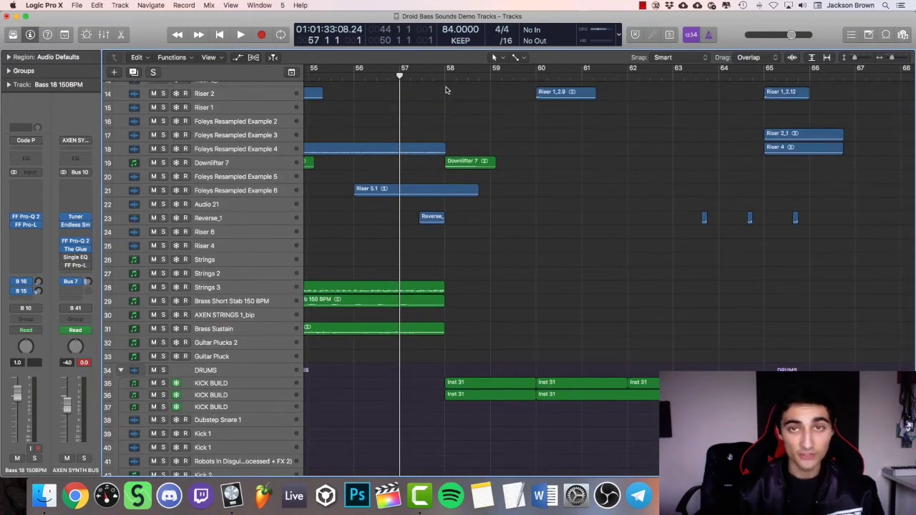
click(76, 227)
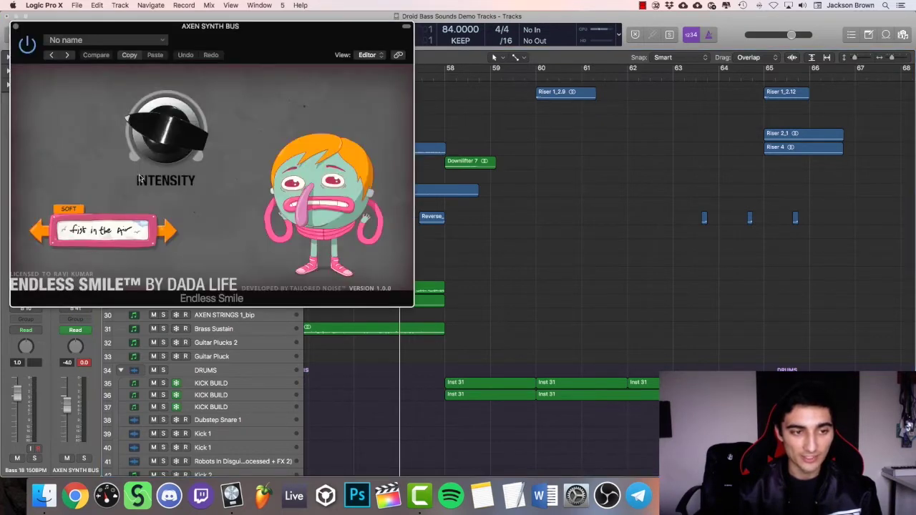
click(15, 27)
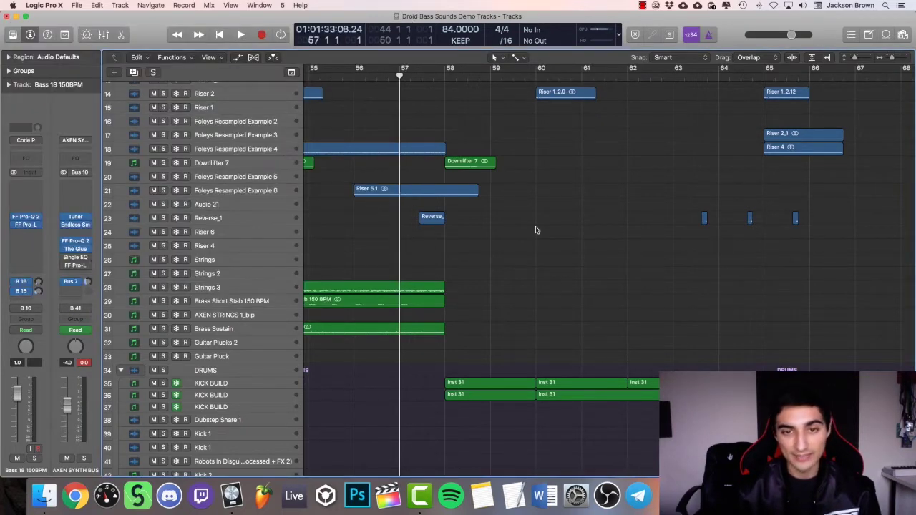
scroll(536, 229, up, 4)
scroll(536, 230, down, 3)
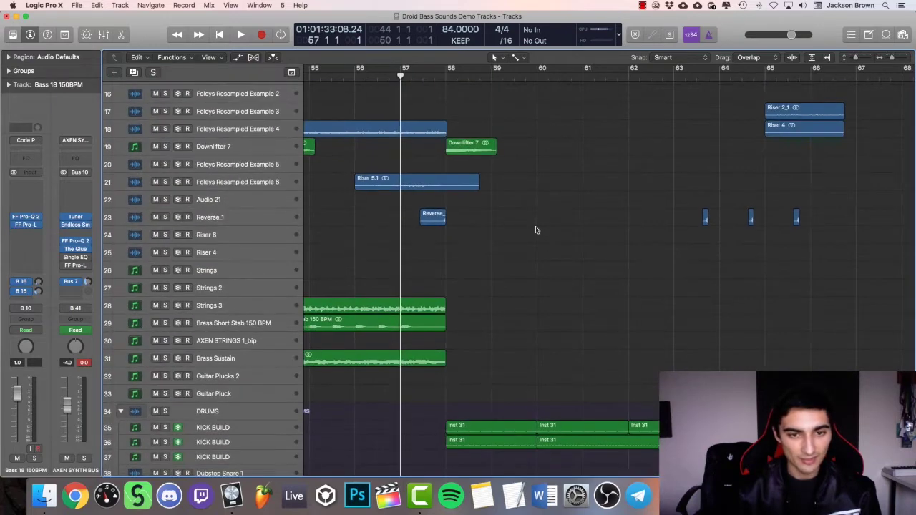
click(75, 226)
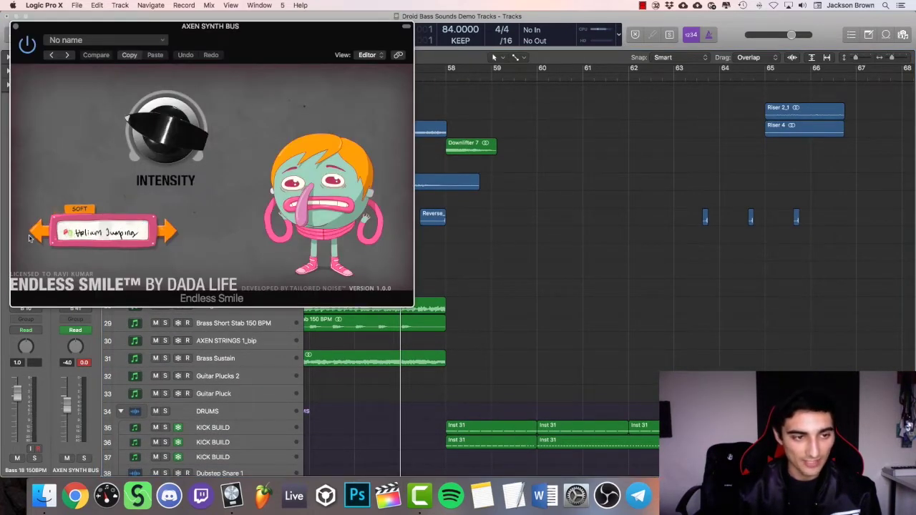
click(15, 28)
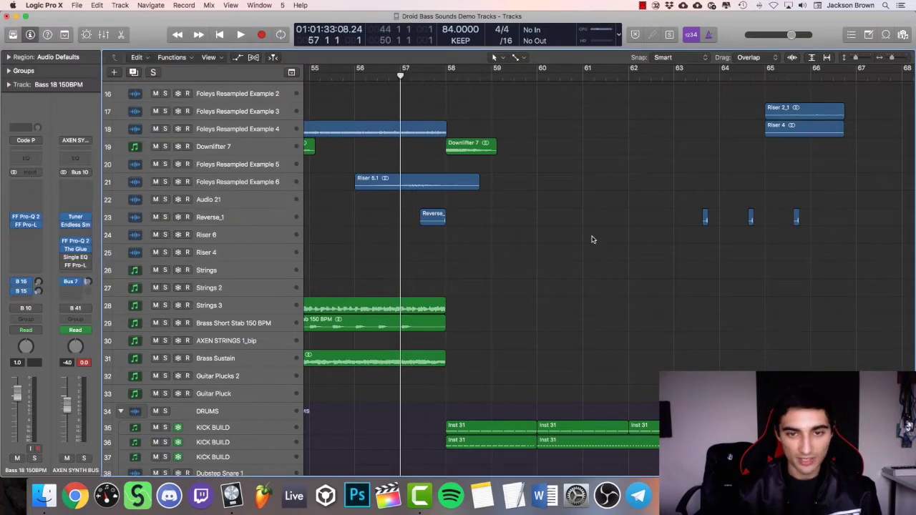
Play from bar 57 into the KICK BUILD and Arp Loop regions, view the layers across the tracks, and stop in bar 59
key(super+Up)
scroll(593, 238, up, 5)
scroll(593, 238, down, 4)
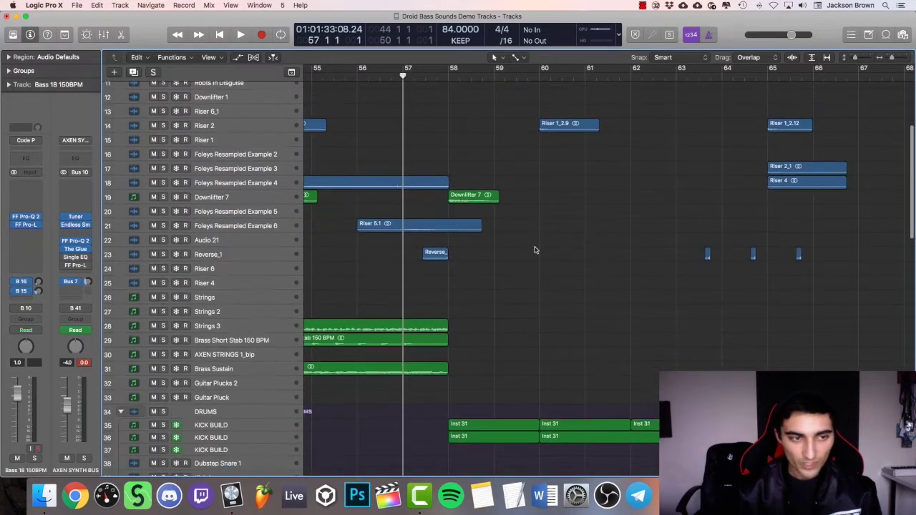
scroll(480, 261, up, 2)
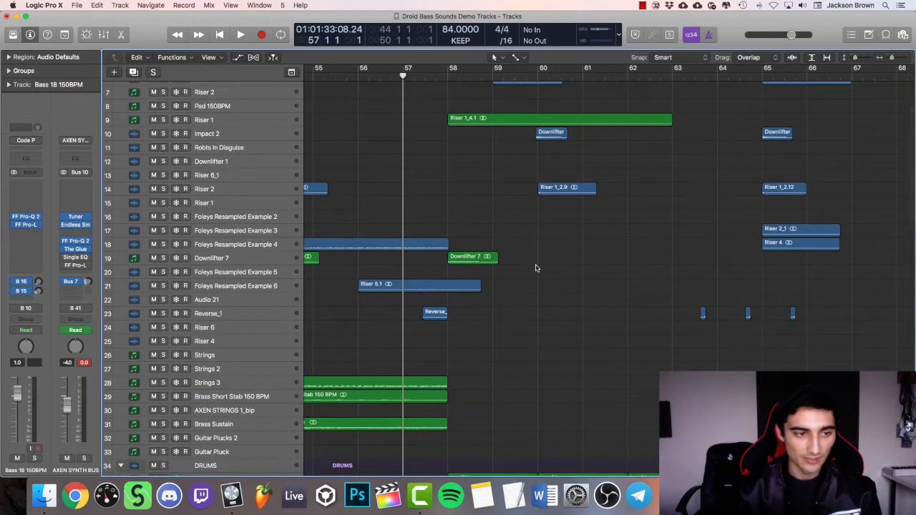
scroll(536, 269, down, 3)
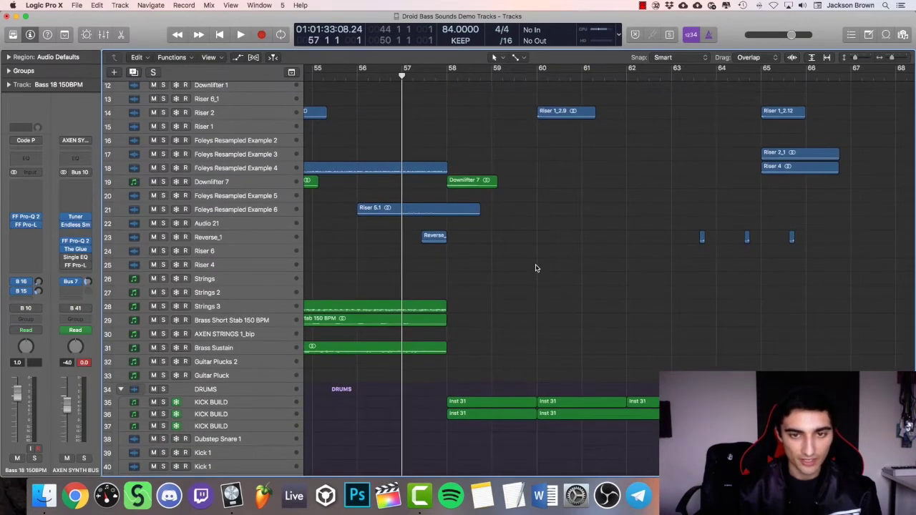
key(space)
scroll(537, 268, up, 5)
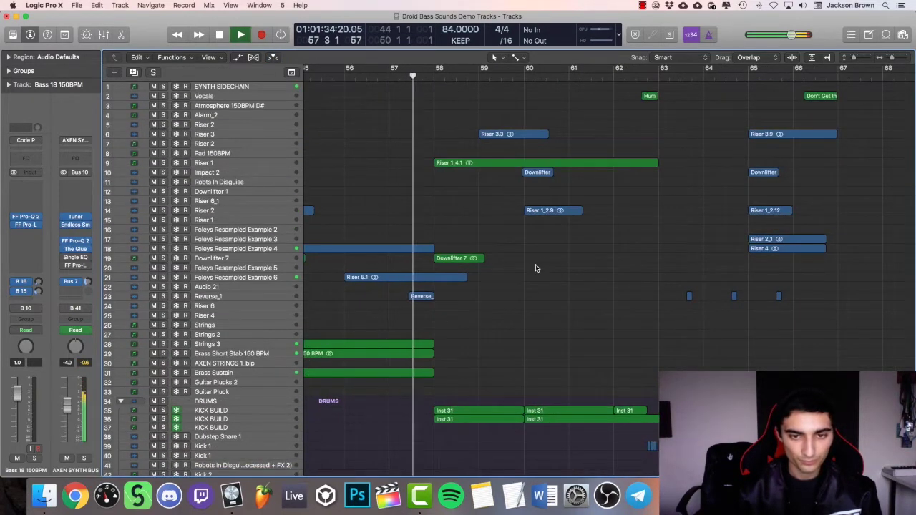
scroll(536, 268, down, 5)
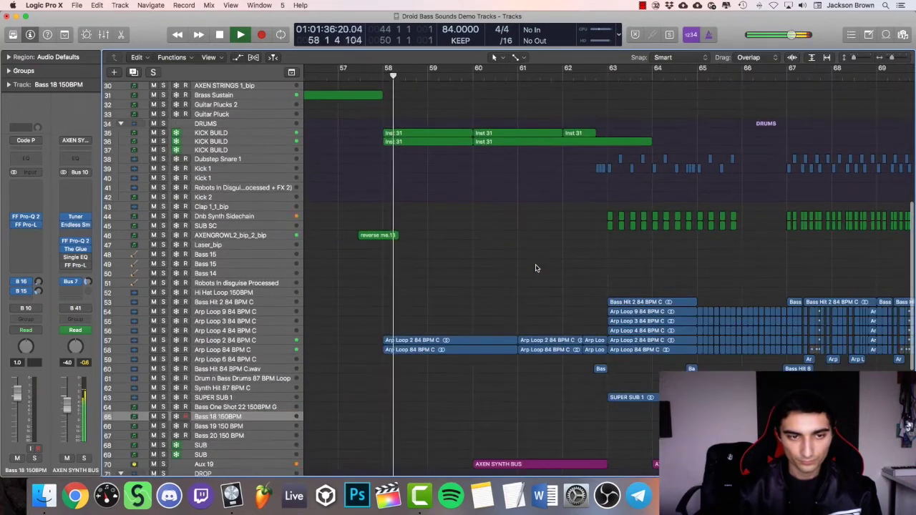
scroll(536, 269, right, 3)
scroll(536, 269, down, 1)
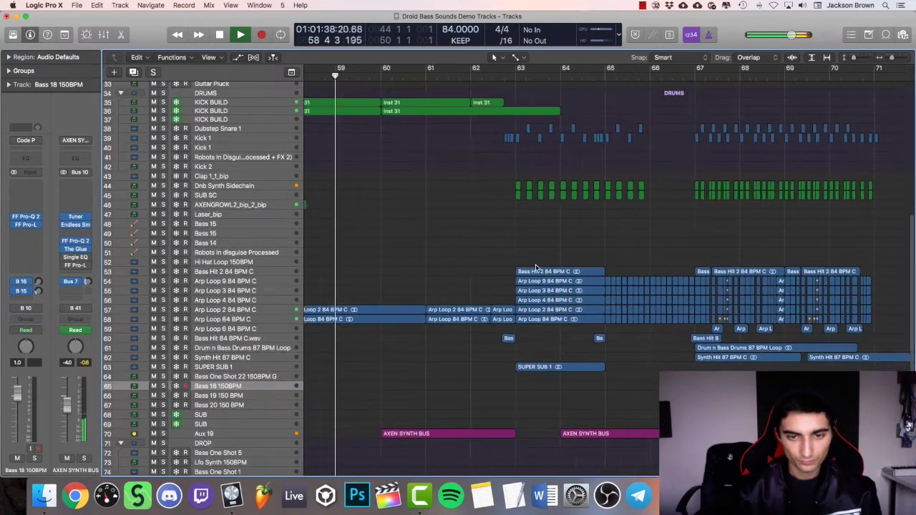
scroll(536, 269, right, 1)
scroll(536, 269, up, 3)
scroll(536, 268, left, 4)
key(space)
Select the Arp Loop 2 84 BPM C track and clear the selection of its regions
click(233, 218)
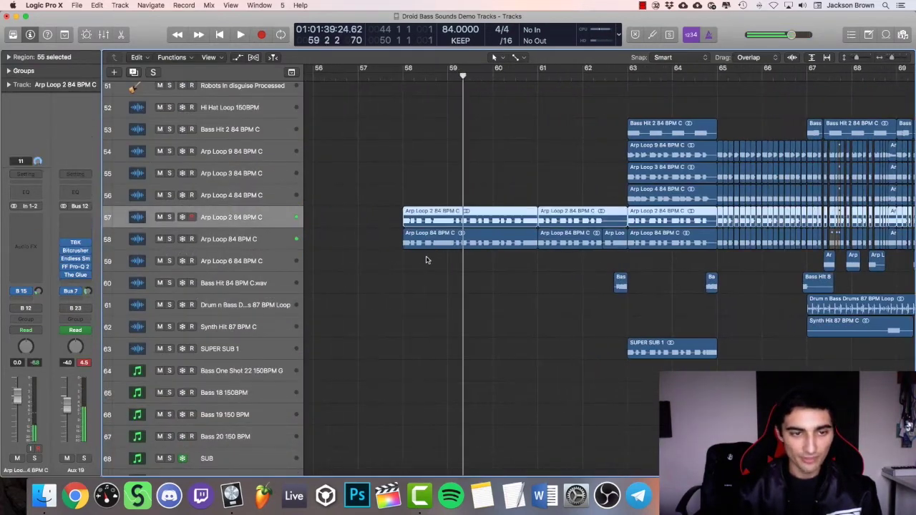
scroll(425, 259, up, 3)
scroll(426, 260, right, 2)
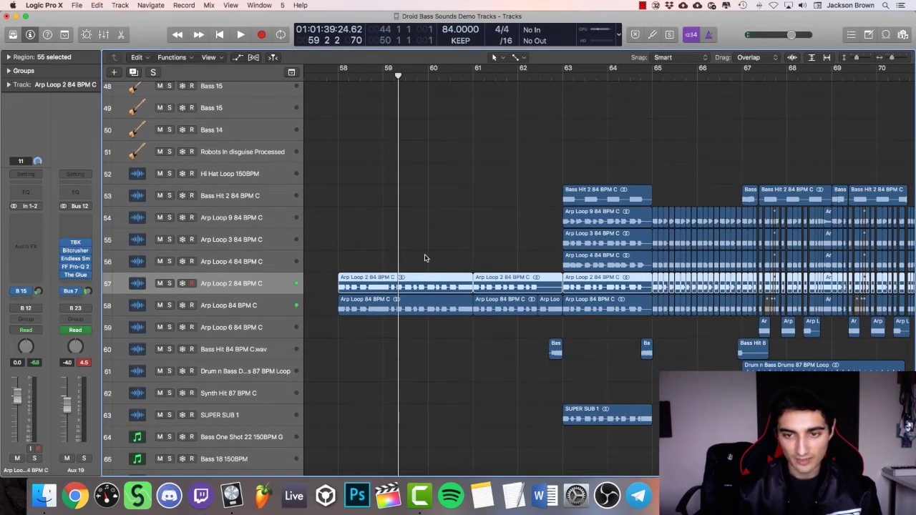
scroll(425, 258, up, 2)
click(430, 256)
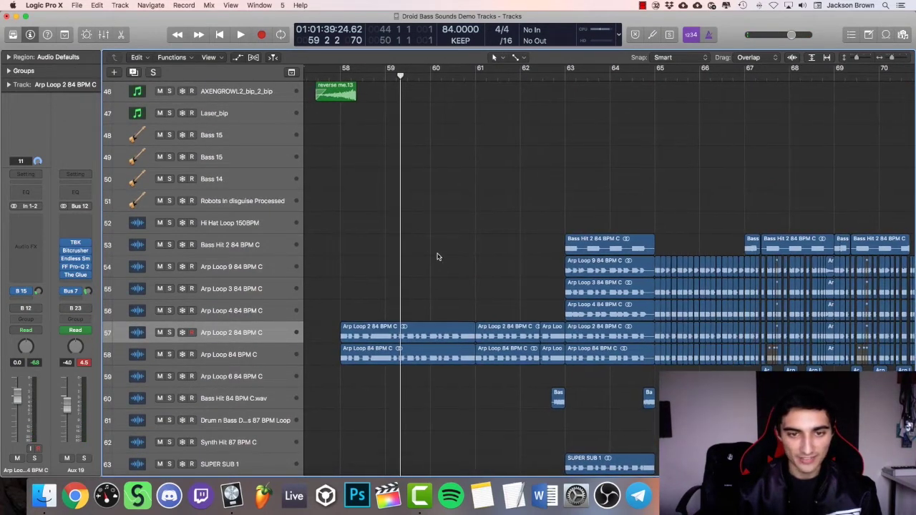
Open the Bitcrusher on Aux 19 and scrub the playhead from just before bar 58 to late bar 62 to watch its Downsampling automation
click(339, 77)
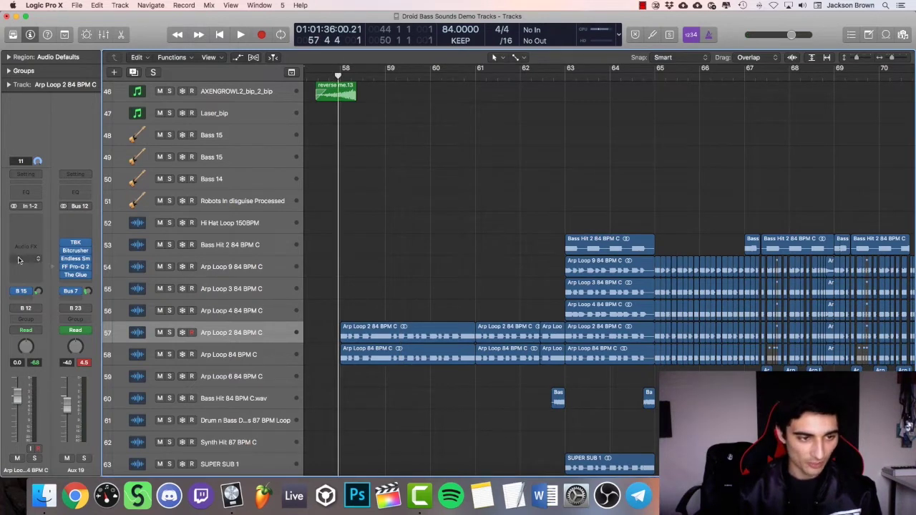
click(73, 252)
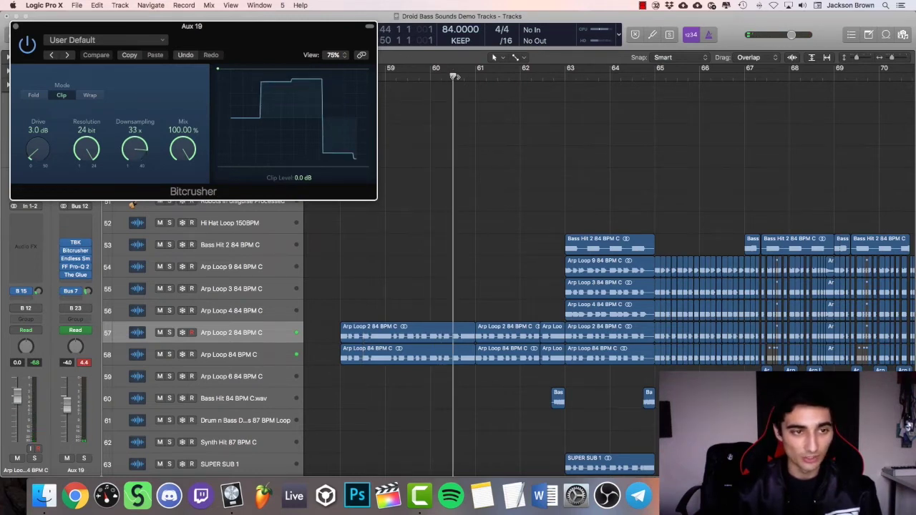
drag(460, 77, 547, 85)
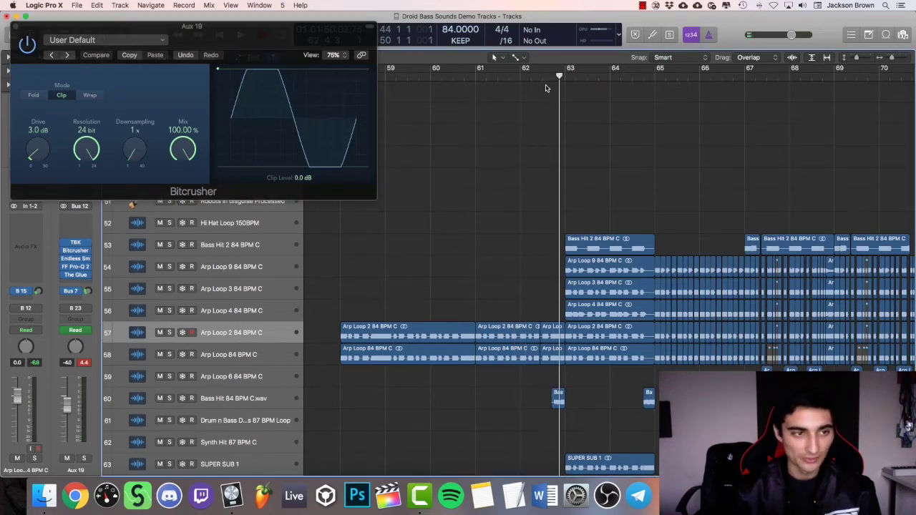
click(13, 29)
Play from late bar 62 through the layered Bass Hit and Arp Loop regions into the chopped section and stop in bar 65
scroll(578, 210, right, 3)
scroll(579, 211, down, 3)
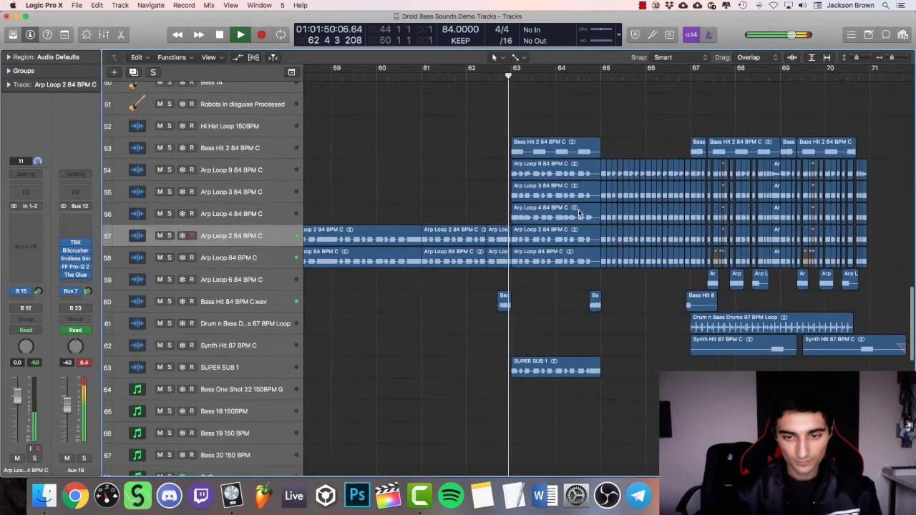
scroll(578, 210, right, 2)
scroll(579, 212, right, 4)
scroll(579, 212, up, 2)
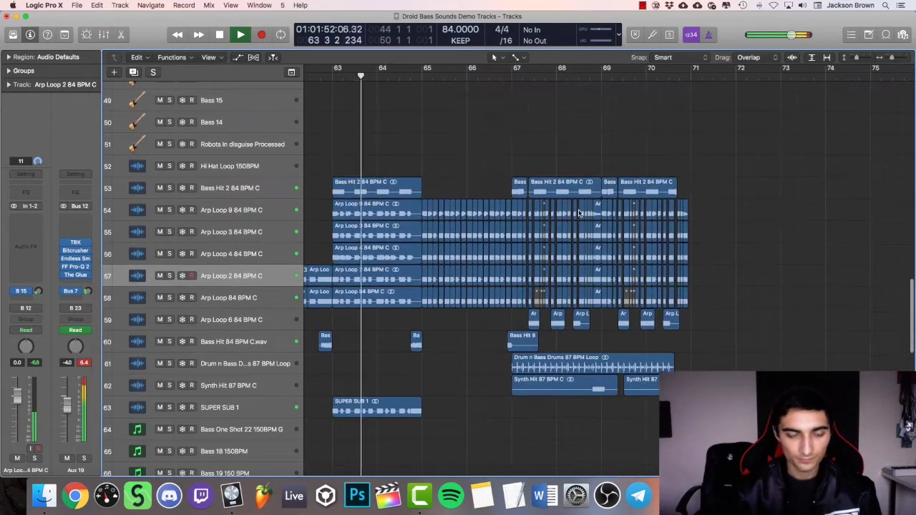
scroll(580, 213, right, 1)
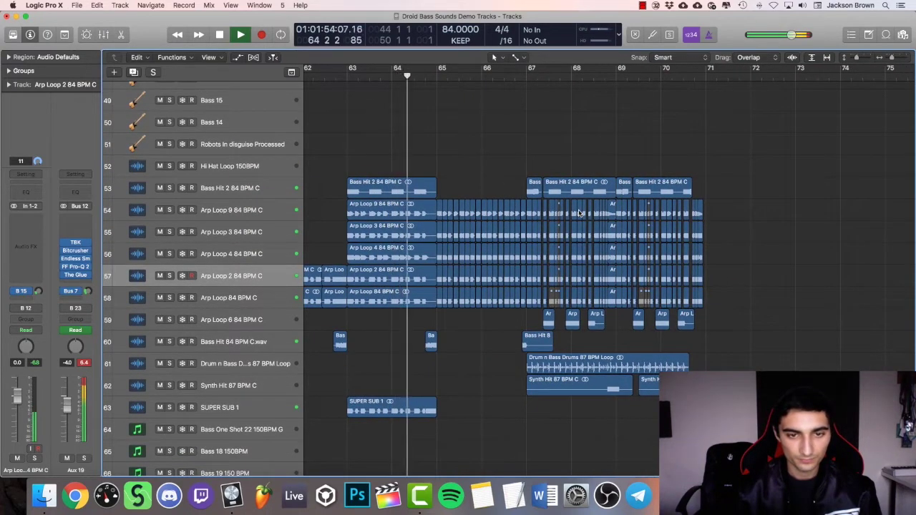
scroll(579, 213, right, 3)
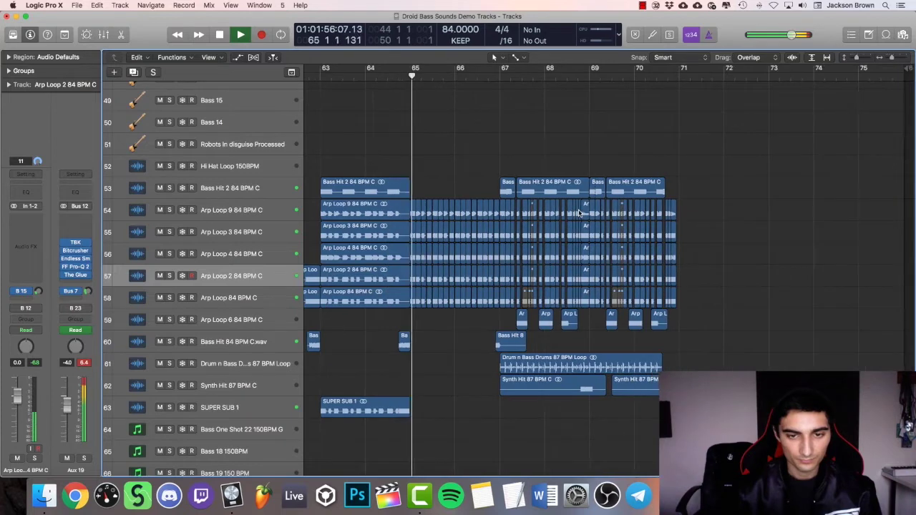
scroll(580, 213, up, 5)
scroll(579, 213, right, 3)
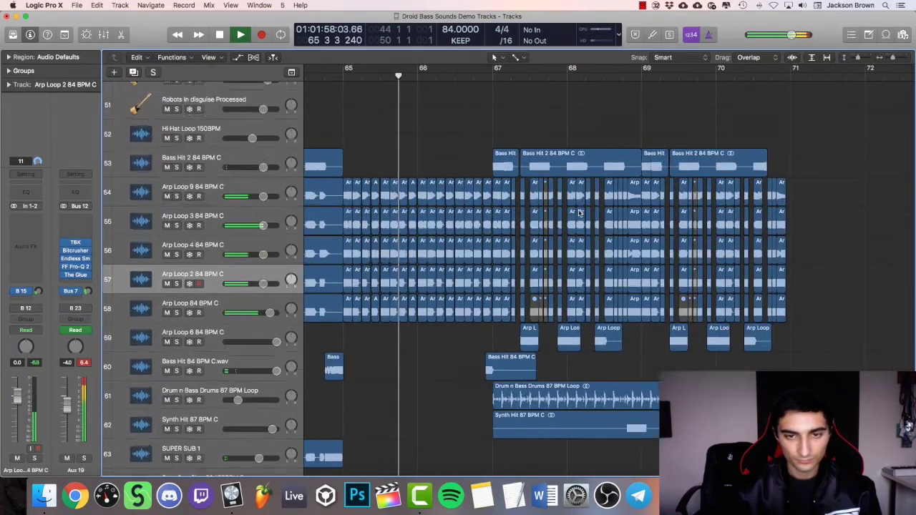
scroll(579, 212, up, 2)
click(530, 185)
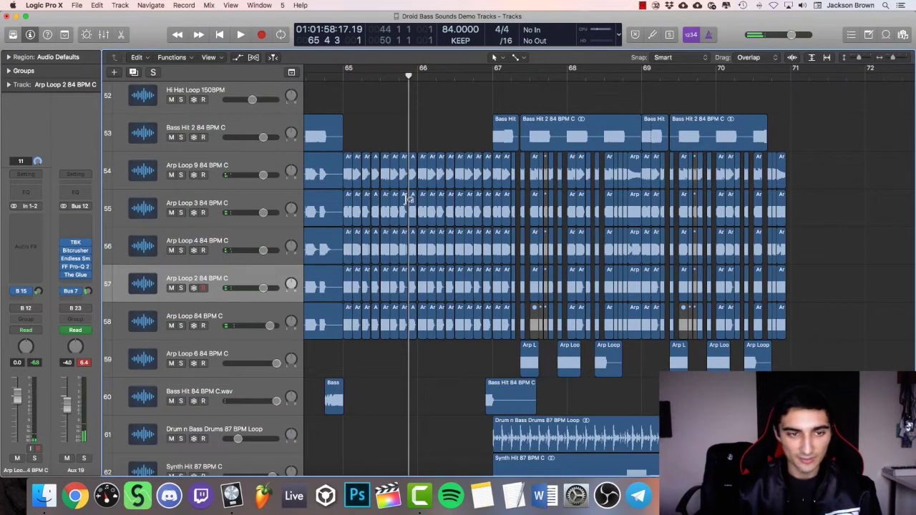
Set the cycle range from bar 67 to beat 2 of bar 71, over the second chopped Arp Loop section
scroll(409, 200, down, 4)
scroll(408, 198, down, 2)
scroll(408, 199, up, 6)
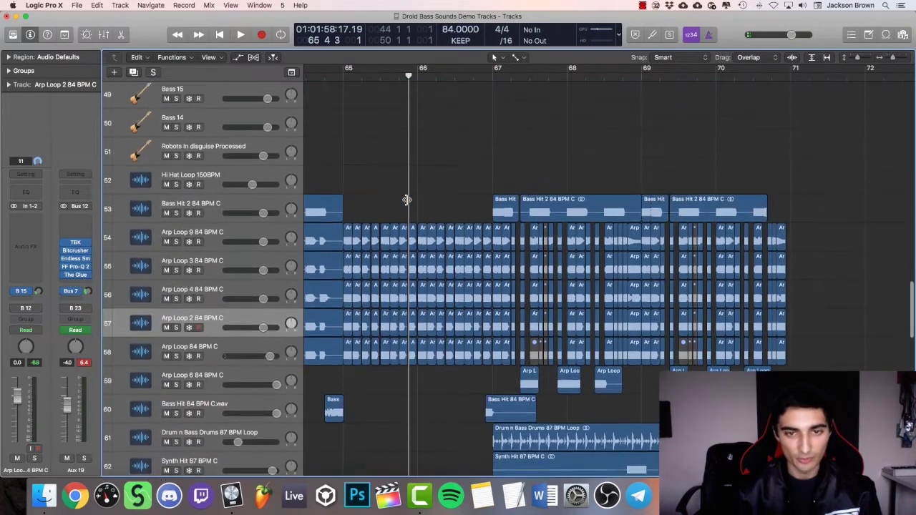
scroll(450, 187, down, 3)
scroll(448, 165, right, 3)
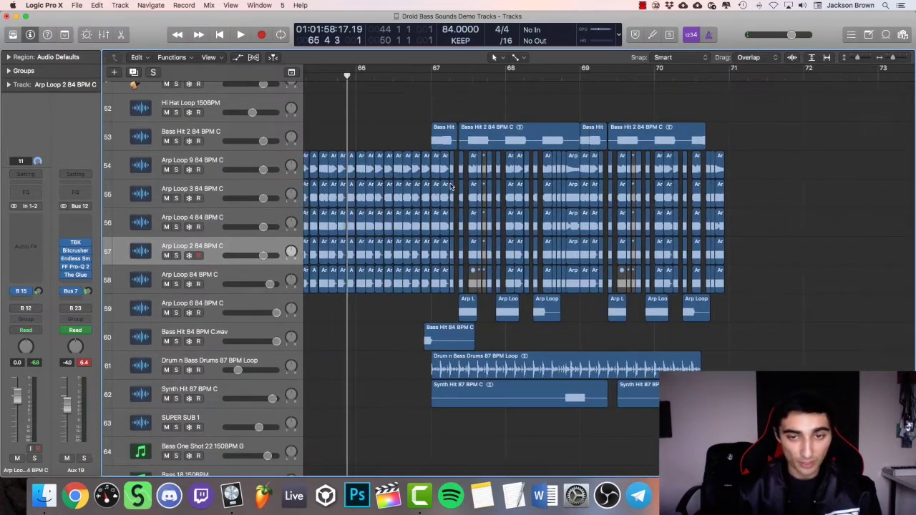
drag(413, 71, 708, 100)
Show the global tracks and enlarge the Tempo track until the project's tempo changes are readable
scroll(648, 141, left, 10)
scroll(649, 141, up, 4)
scroll(648, 141, up, 20)
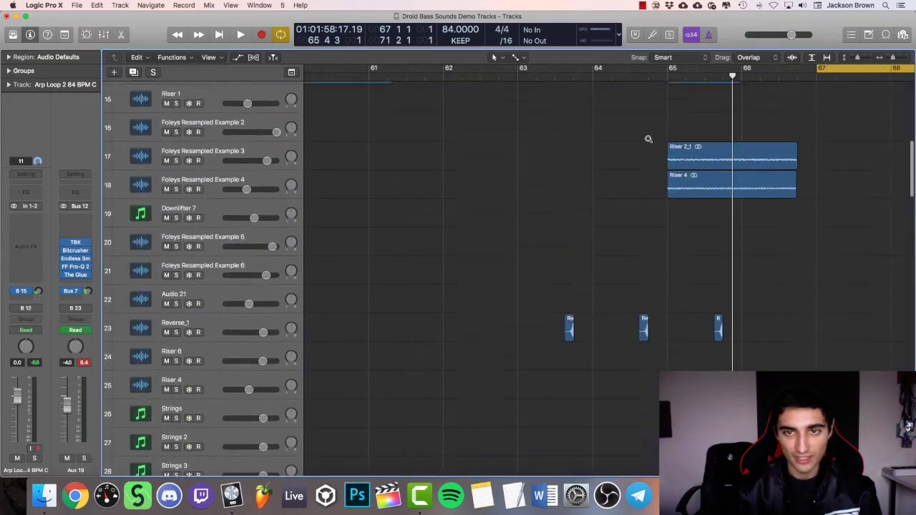
scroll(648, 138, left, 5)
scroll(647, 141, up, 5)
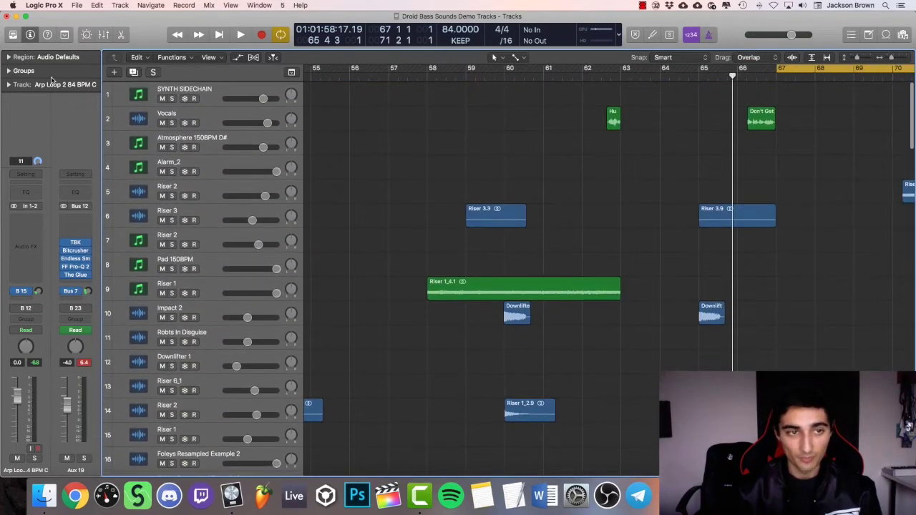
click(291, 73)
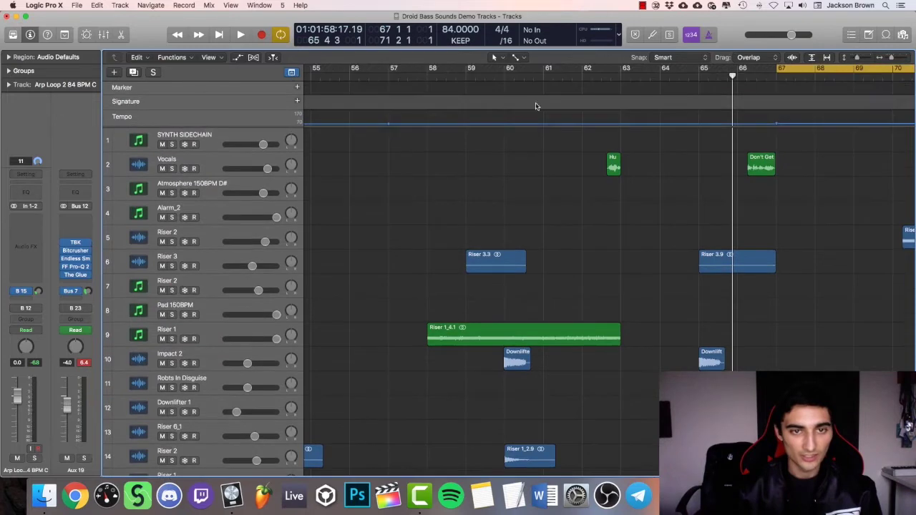
drag(495, 127, 506, 278)
key(super+Left)
key(super+Left)
key(super+Left)
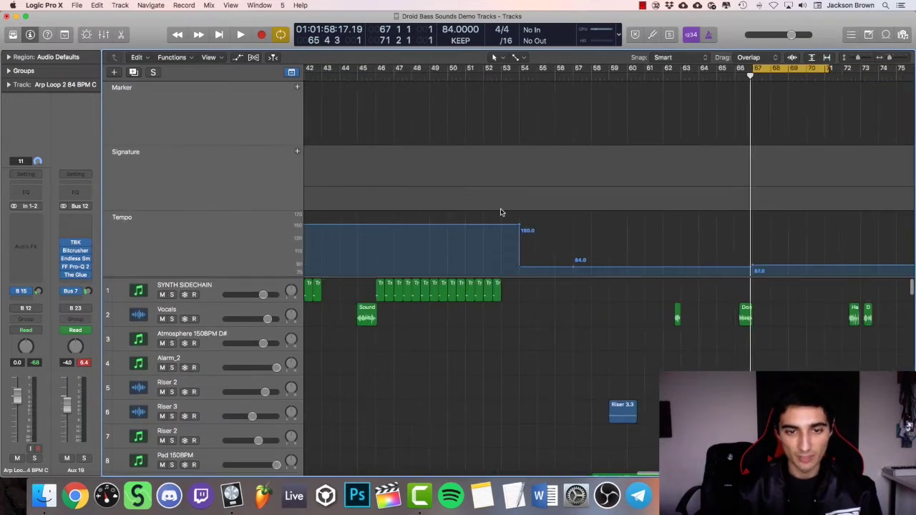
Scrub the playhead across the tempo changes to the start of bar 67 and examine the tempo change there up close
drag(603, 77, 785, 107)
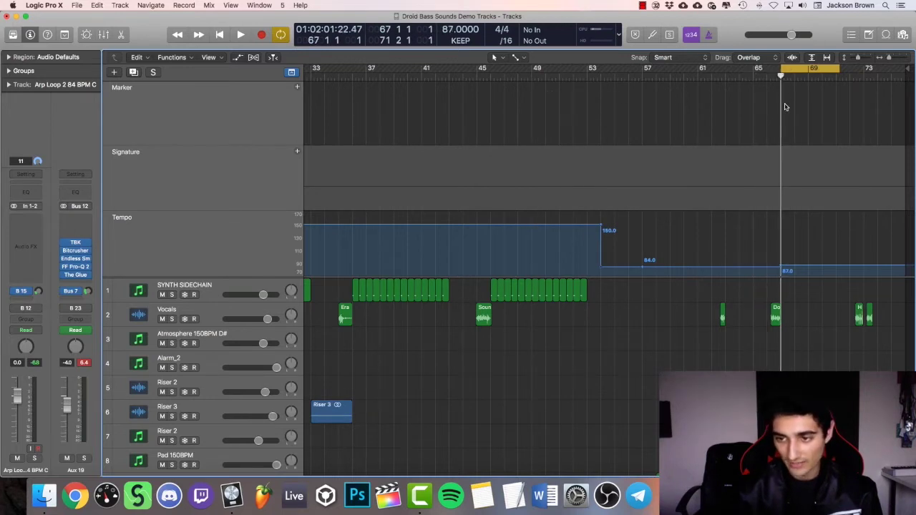
key(super+Right)
key(super+Right)
key(super+Right)
key(super+Right)
scroll(860, 152, right, 10)
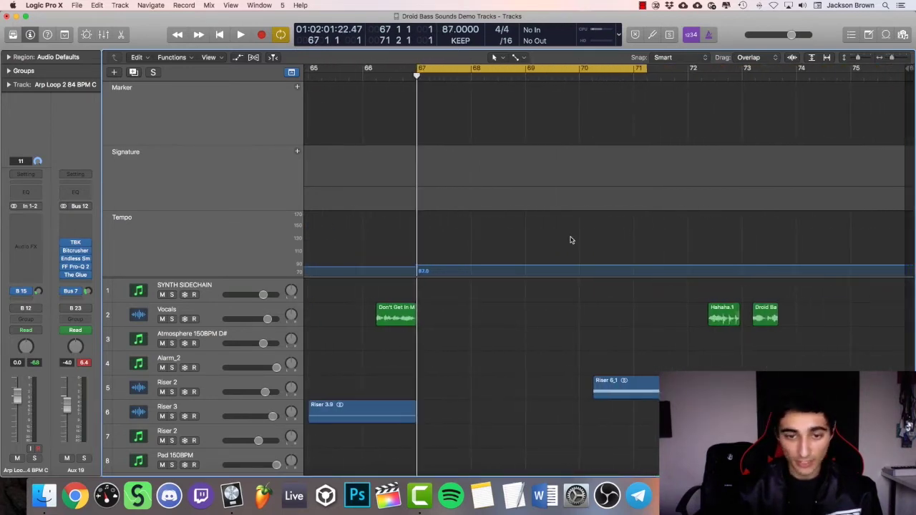
scroll(570, 240, left, 3)
scroll(571, 240, down, 4)
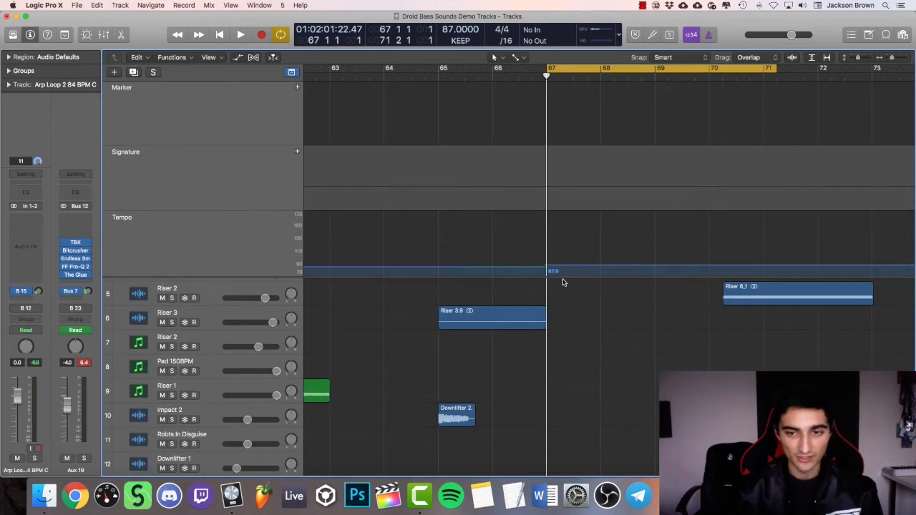
Hide the global tracks and bring the drum and sidechain tracks of the bar 67 to 71 section into view
click(290, 73)
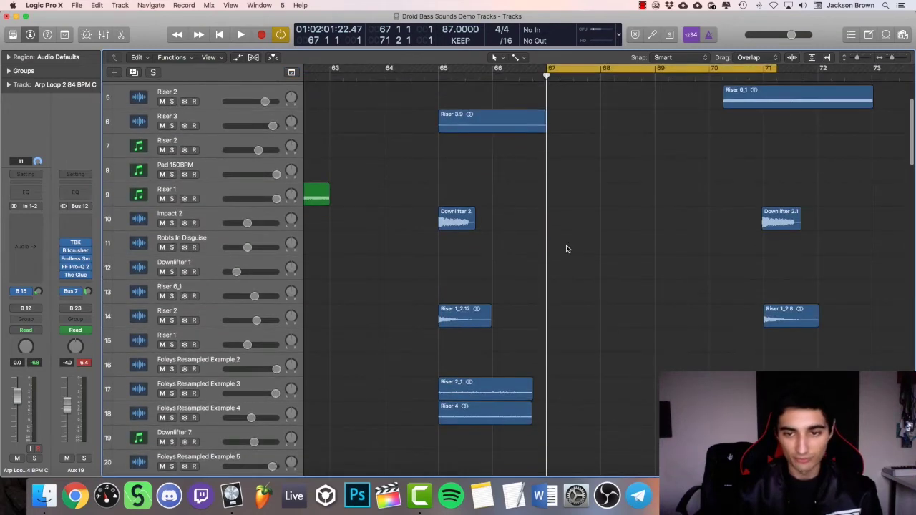
scroll(568, 250, right, 4)
scroll(569, 249, down, 10)
scroll(568, 249, down, 10)
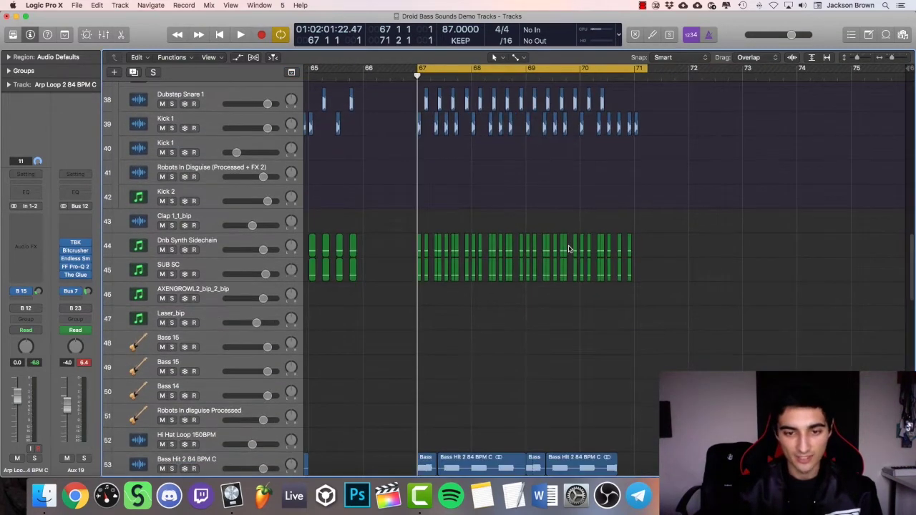
Examine the uncut Arp Loop regions of bars 63 to 65 on tracks 54 to 58, selecting them one by one
scroll(569, 248, up, 4)
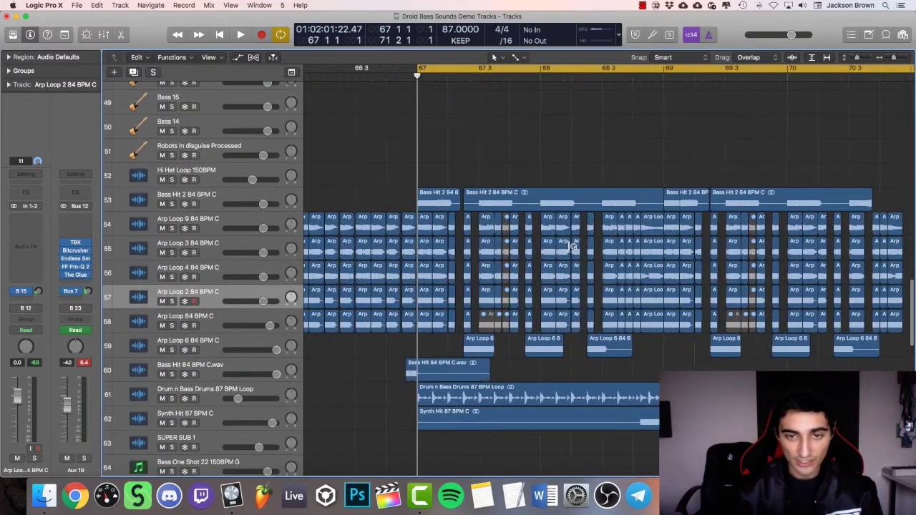
scroll(570, 247, left, 5)
scroll(569, 246, left, 3)
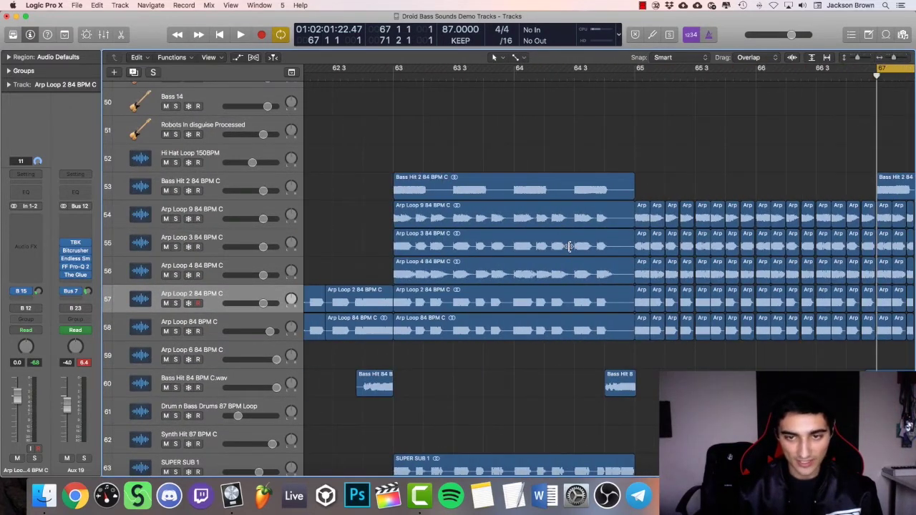
click(424, 302)
click(431, 274)
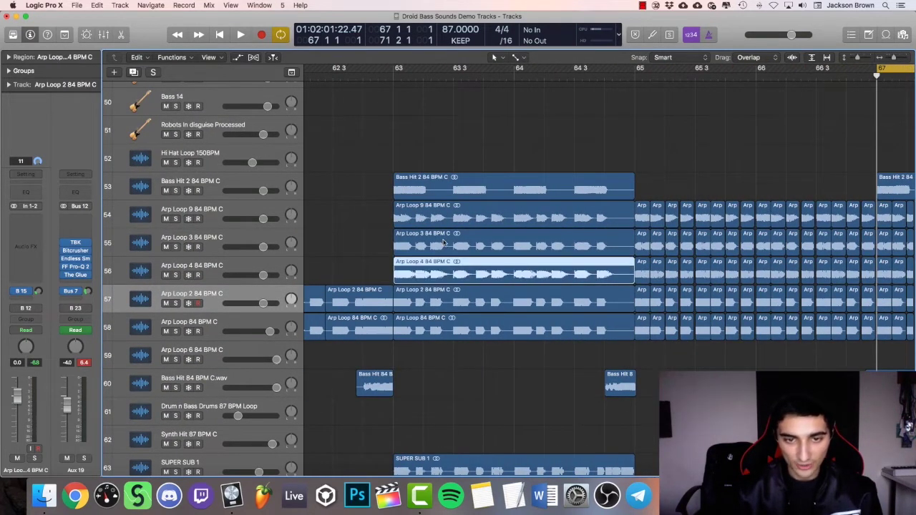
click(442, 247)
click(452, 218)
click(485, 330)
click(489, 305)
click(486, 277)
click(481, 308)
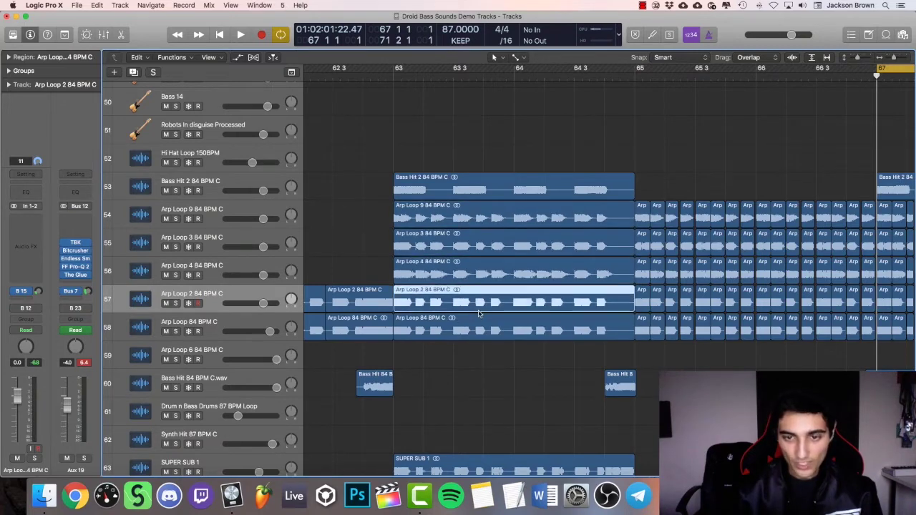
click(476, 250)
Return to the chopped arp section at bar 67, clear the region selection, and play the section with all its layers
scroll(505, 277, right, 3)
scroll(504, 277, left, 1)
scroll(504, 277, right, 5)
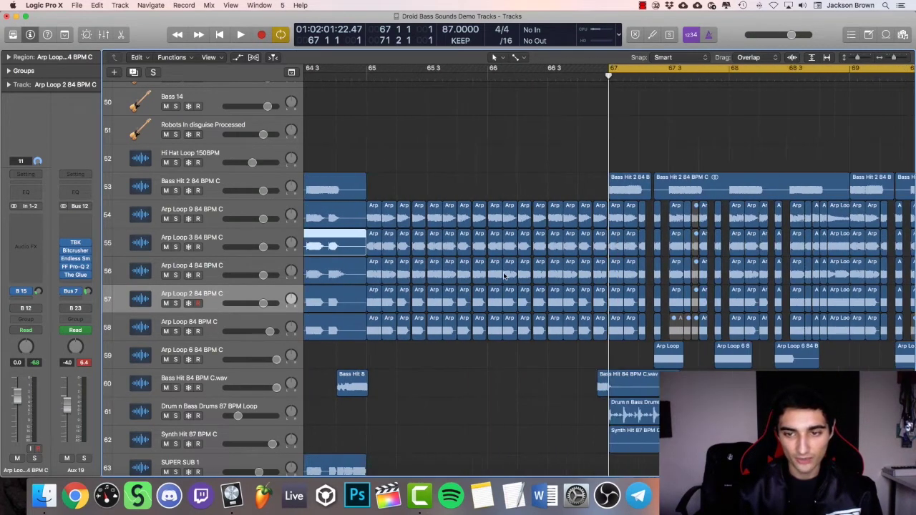
scroll(428, 250, right, 5)
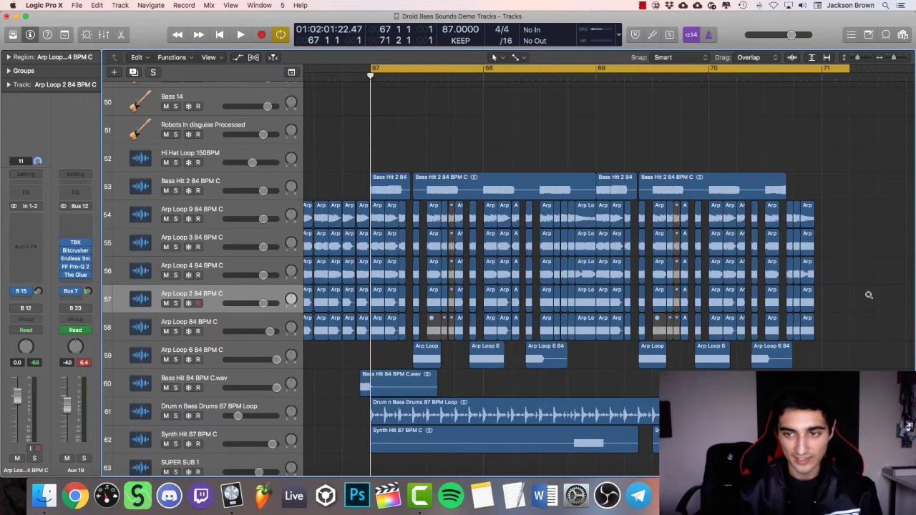
scroll(869, 295, left, 2)
scroll(839, 300, down, 3)
scroll(839, 299, up, 3)
click(841, 299)
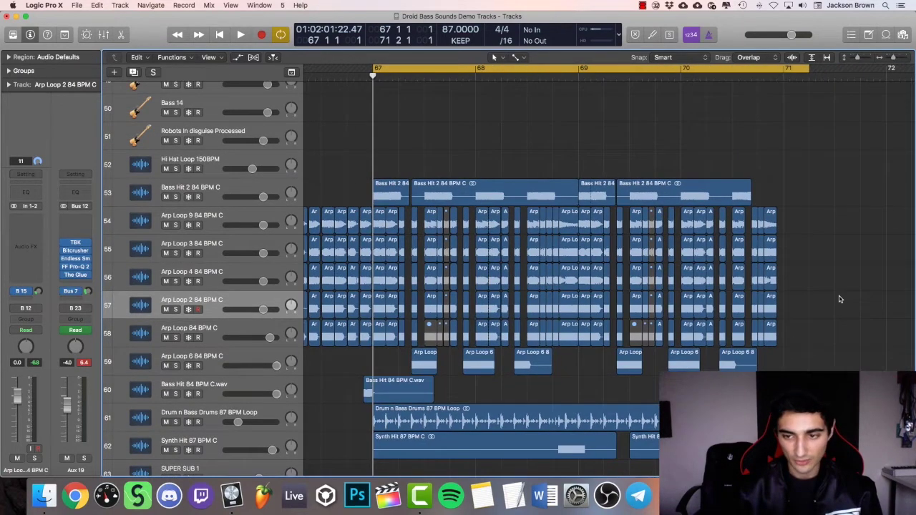
scroll(840, 299, down, 1)
key(space)
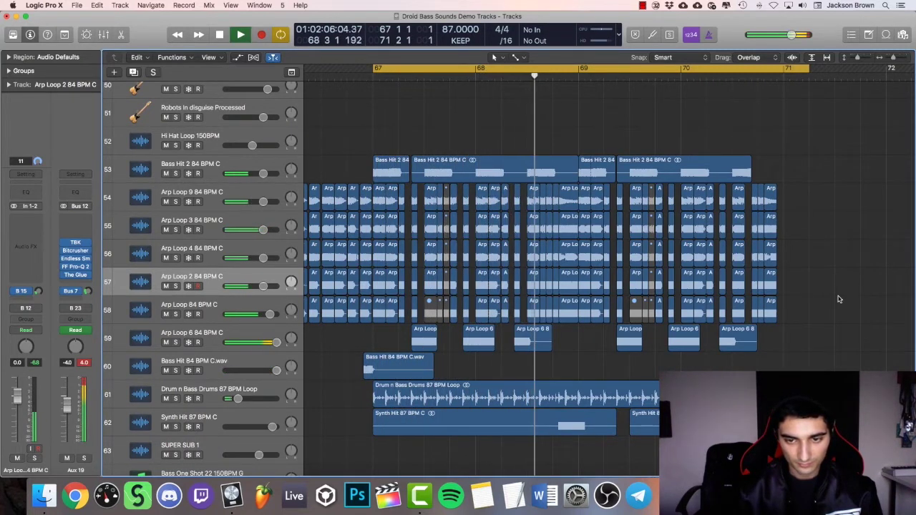
key(space)
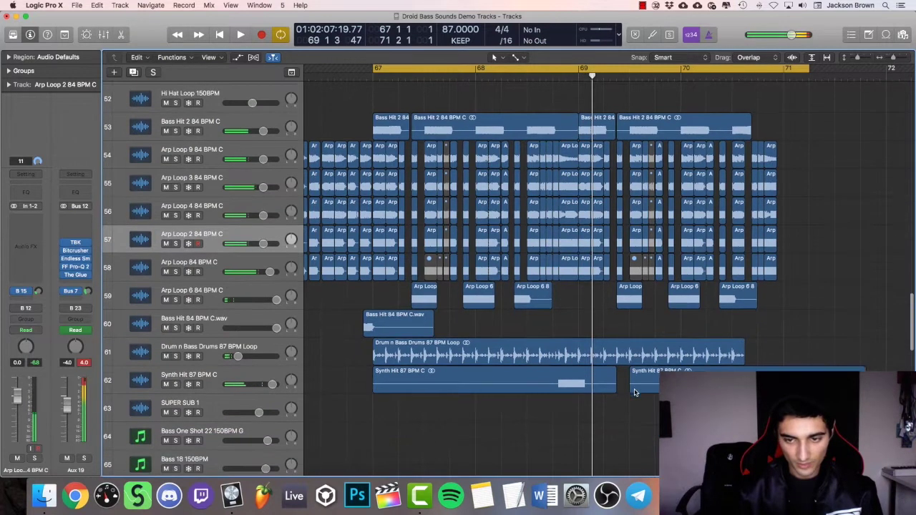
Mute tracks 57 to 62 and Bass Hit 2, playing the section with only Arp Loops 9, 3 and 4 as arp layers
scroll(521, 321, down, 3)
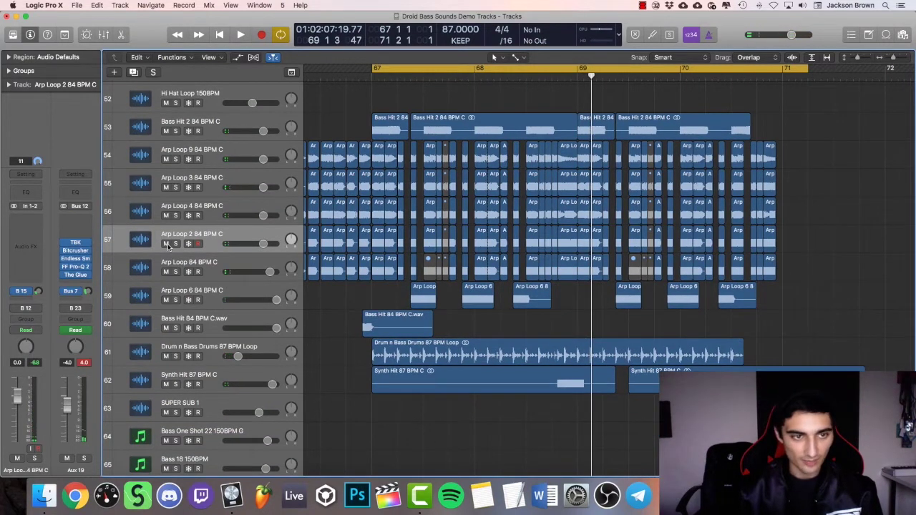
drag(166, 244, 172, 384)
key(space)
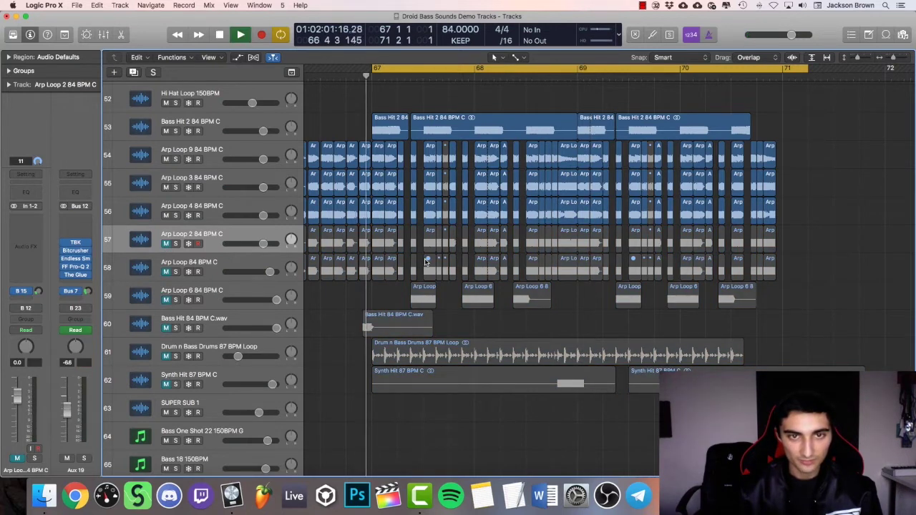
click(166, 132)
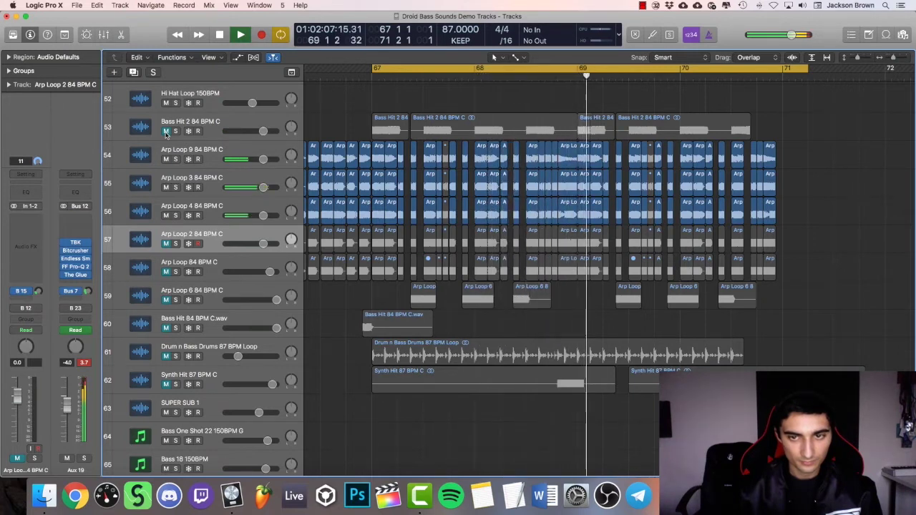
key(space)
Unmute the Arp Loop 2 and Arp Loop 84 tracks and play the section with all five chopped arp layers
click(166, 243)
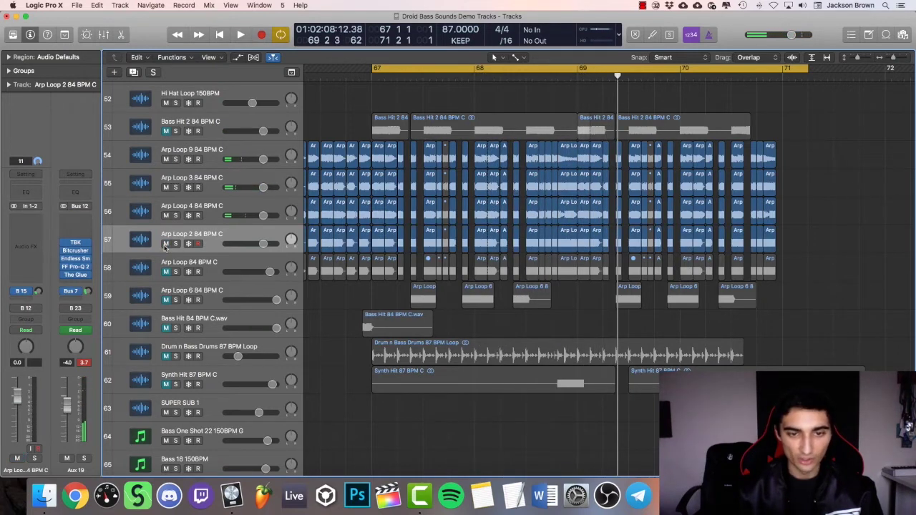
click(166, 272)
key(space)
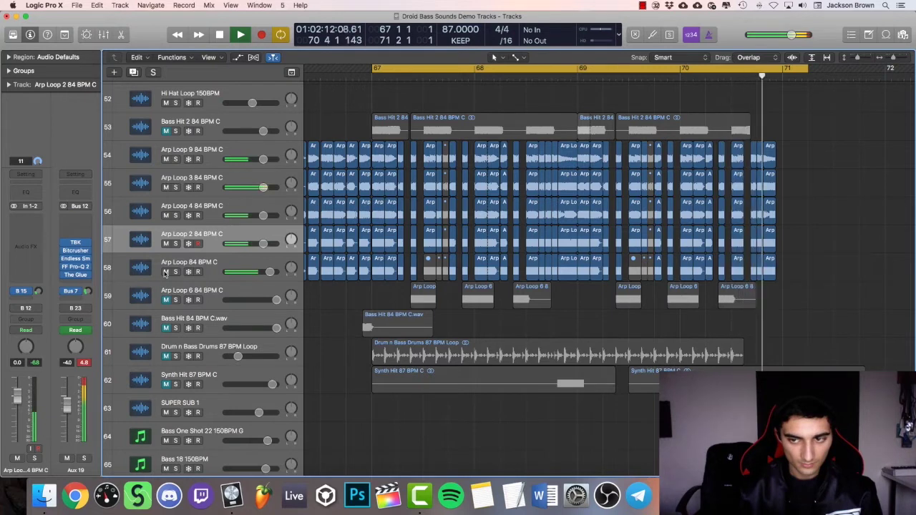
key(space)
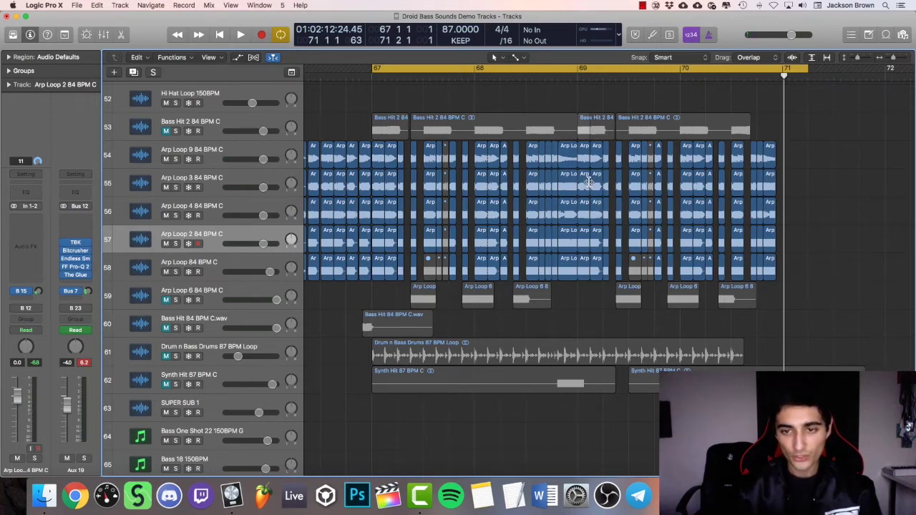
Examine the chopped arp pattern of bars 67 to 71, highlighting the regions on the Arp Loop 2 and Arp Loop 84 tracks
key(super+Right)
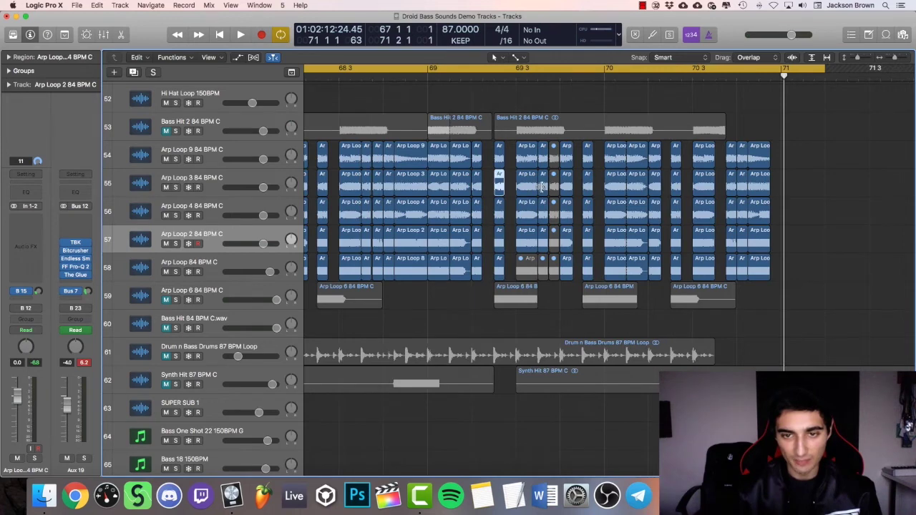
key(super+Left)
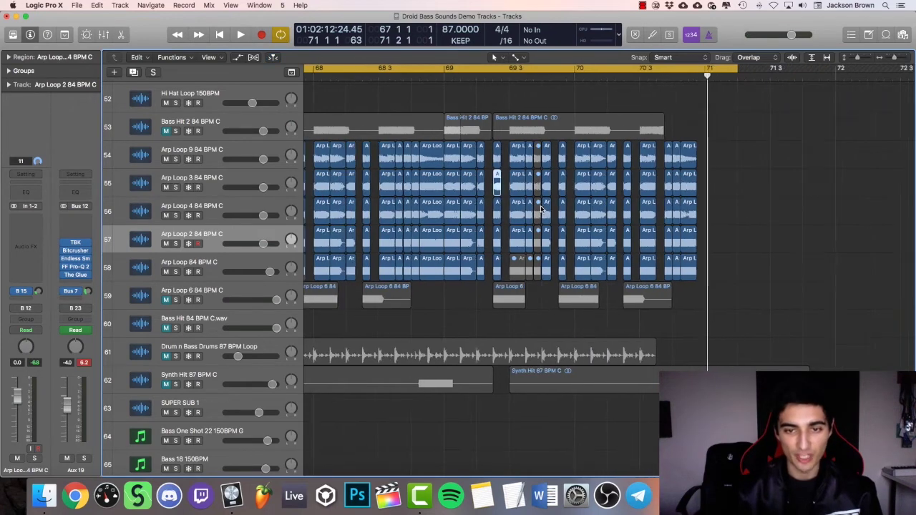
scroll(541, 209, up, 5)
scroll(541, 209, left, 5)
scroll(541, 209, down, 5)
scroll(544, 207, left, 3)
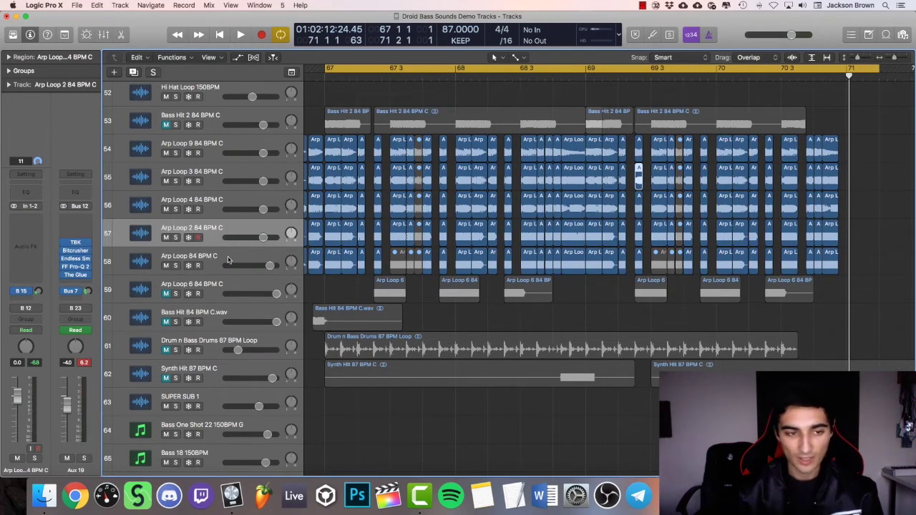
click(206, 258)
click(198, 227)
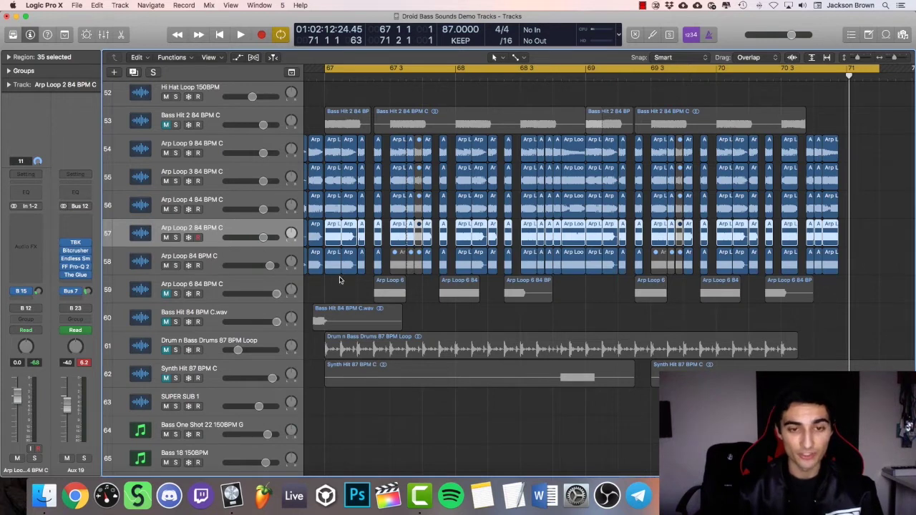
click(220, 258)
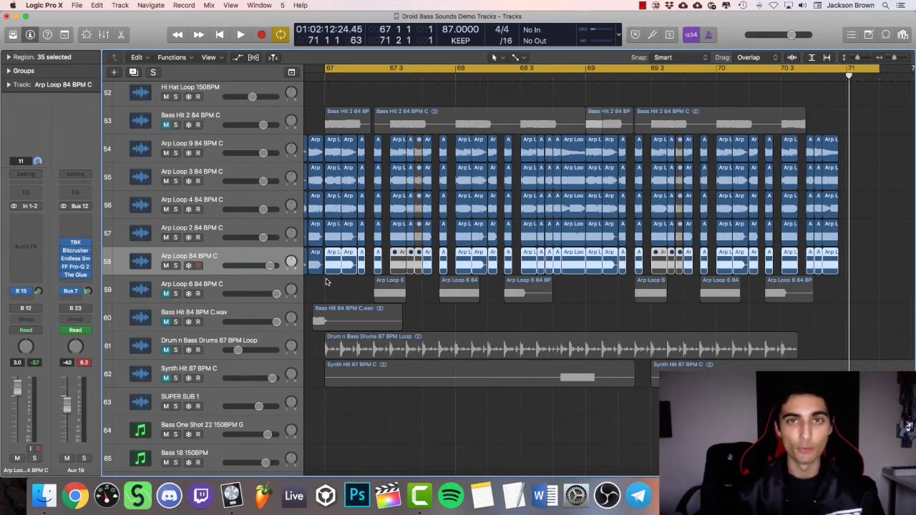
click(326, 282)
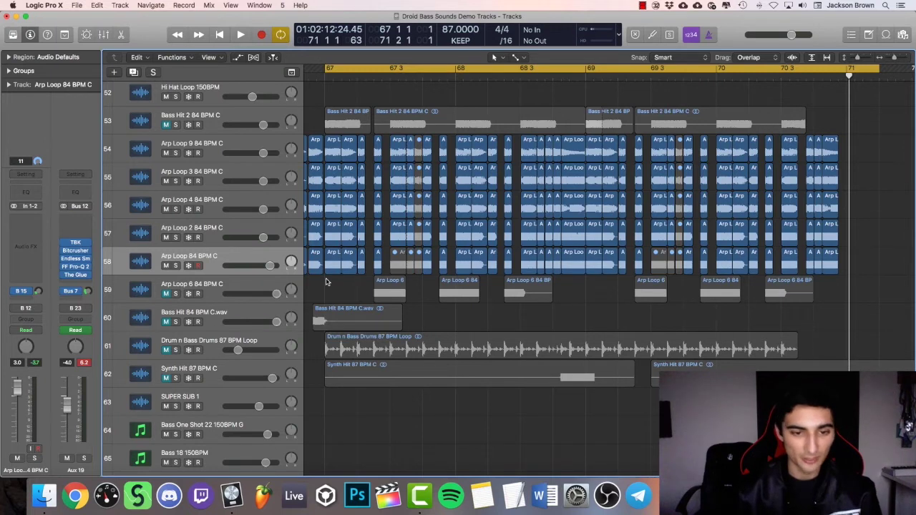
Unmute the Arp Loop 6, Bass Hit 84 and Drum n Bass Drums tracks, and select the drum loop track
click(166, 294)
click(166, 322)
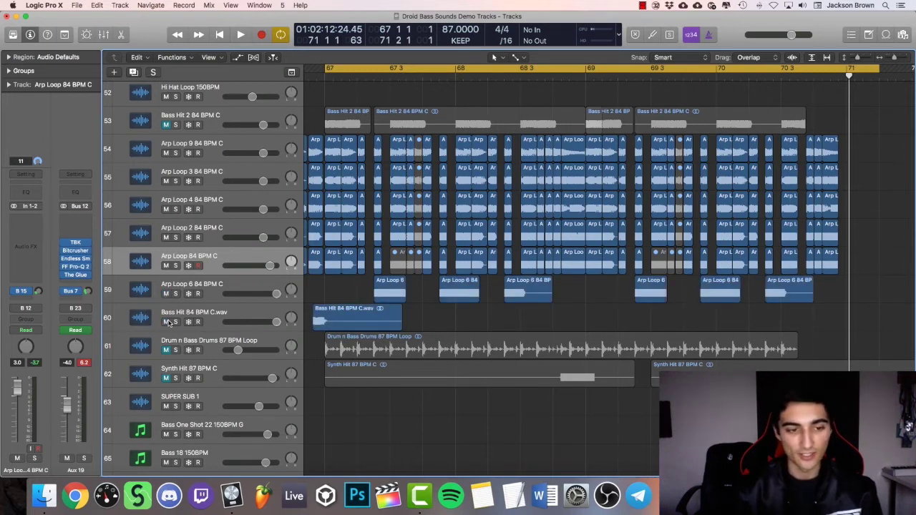
click(207, 345)
click(165, 350)
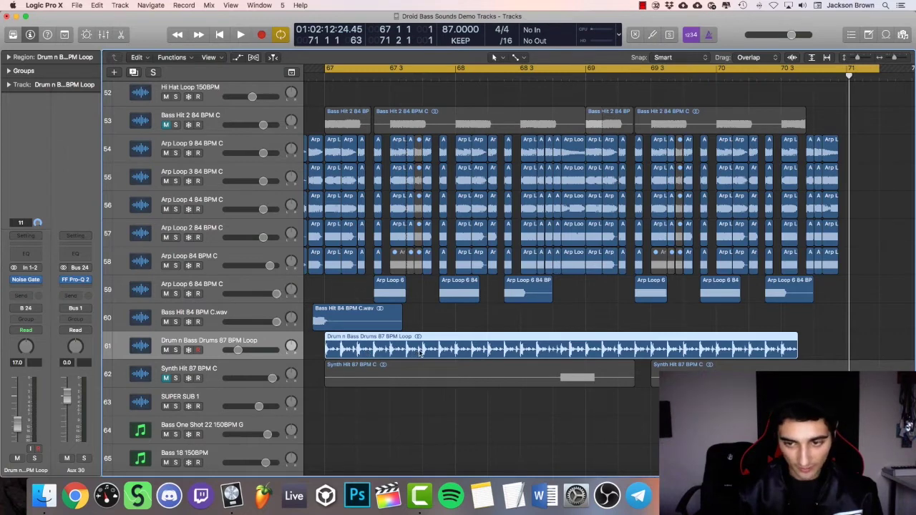
scroll(356, 344, down, 1)
click(218, 355)
click(218, 322)
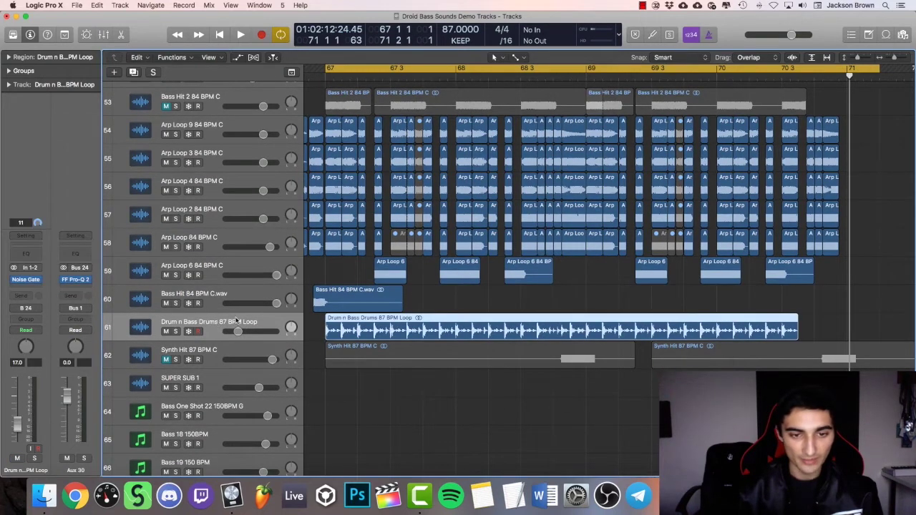
Solo the Drum n Bass Drums 87 BPM Loop track and play it from bar 67, unsoloing it during playback to hear the arps
click(545, 391)
key(super+Down)
click(206, 363)
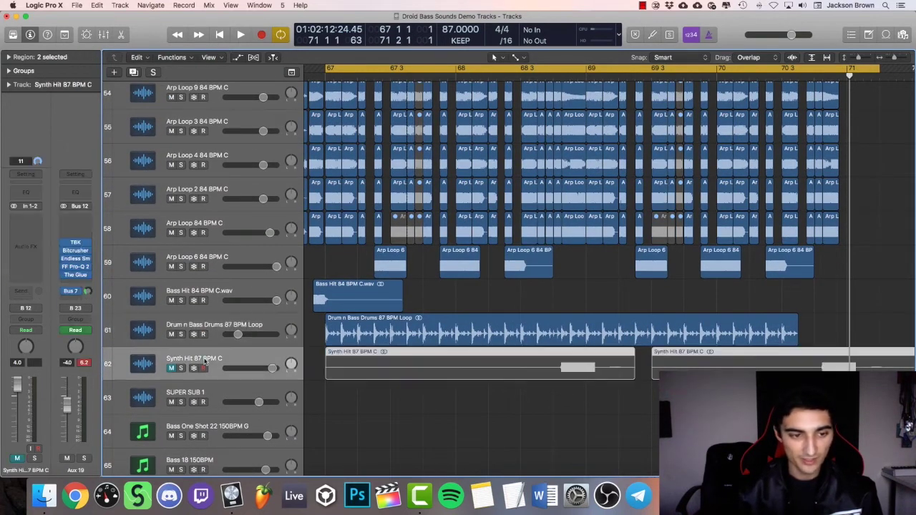
click(180, 335)
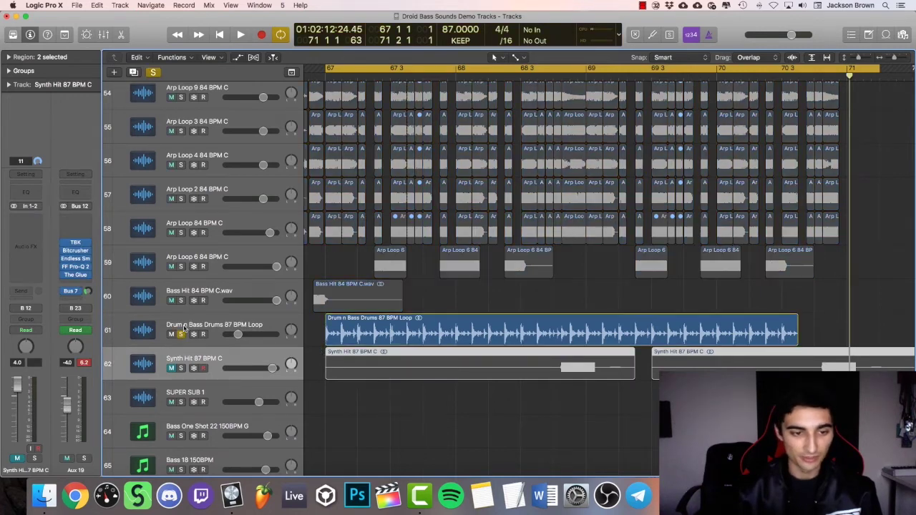
click(185, 326)
key(super+Left)
scroll(439, 354, up, 1)
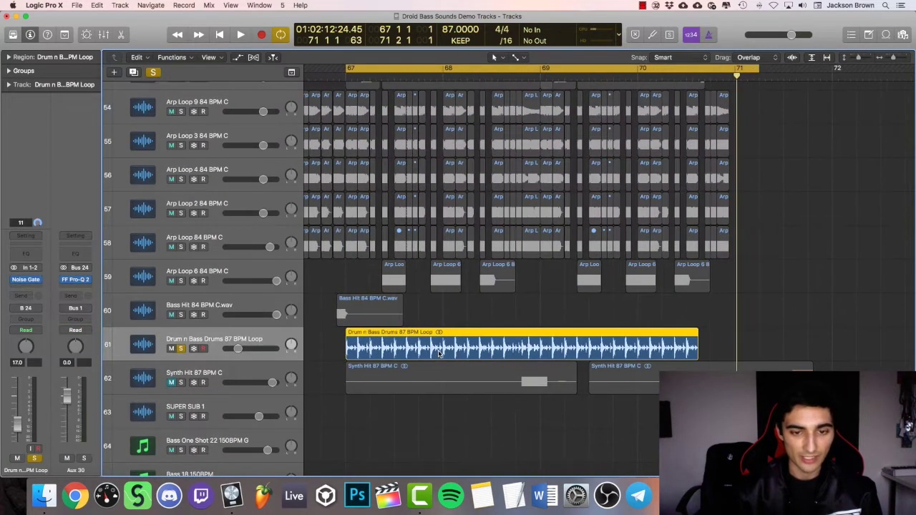
key(space)
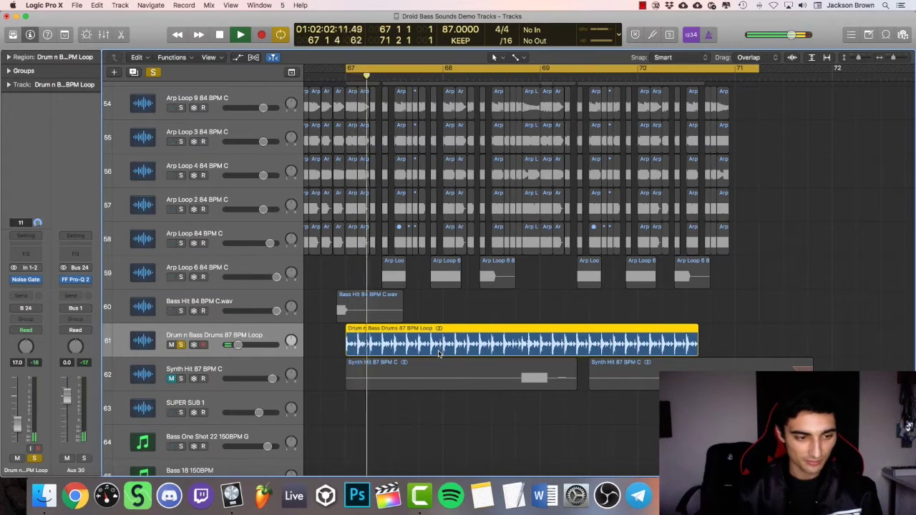
click(39, 460)
key(space)
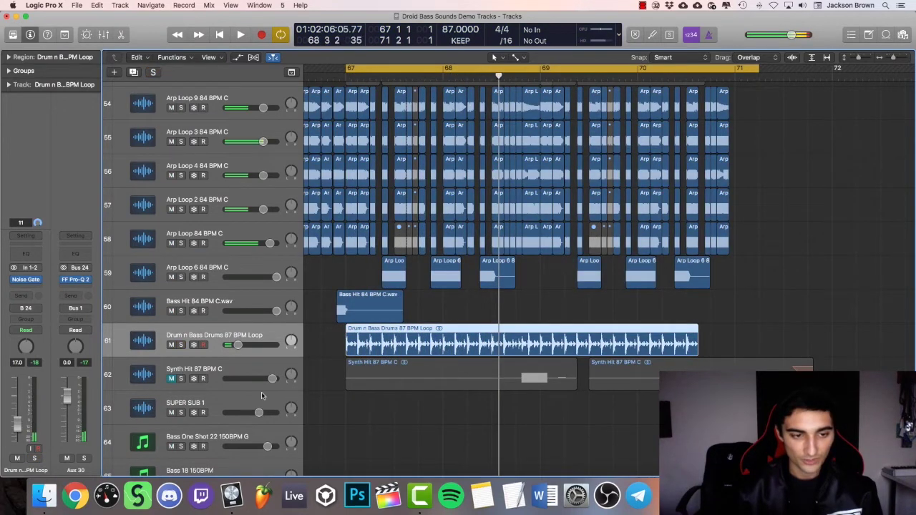
Move the playhead to 68 3 4 just before the synth hit, turn off the cycle range, and unmute the Synth Hit track
scroll(308, 399, down, 2)
click(411, 398)
click(208, 370)
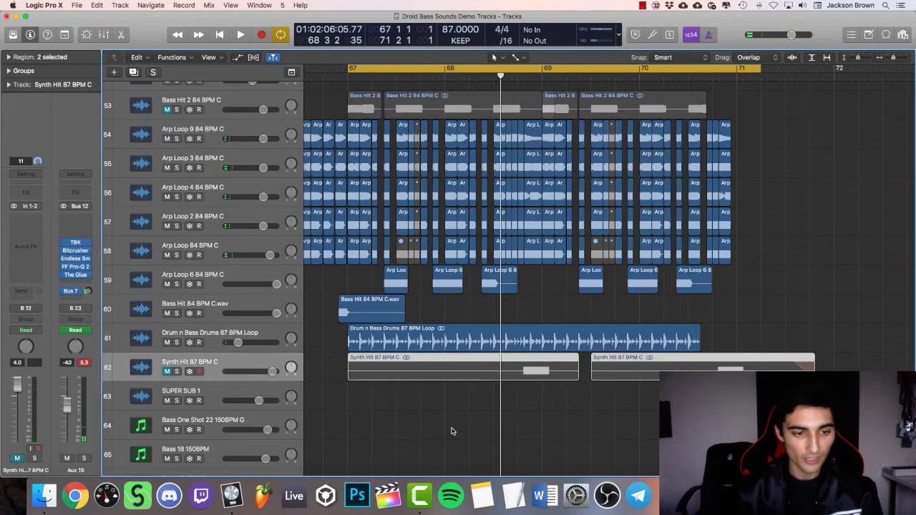
scroll(113, 393, up, 1)
click(512, 77)
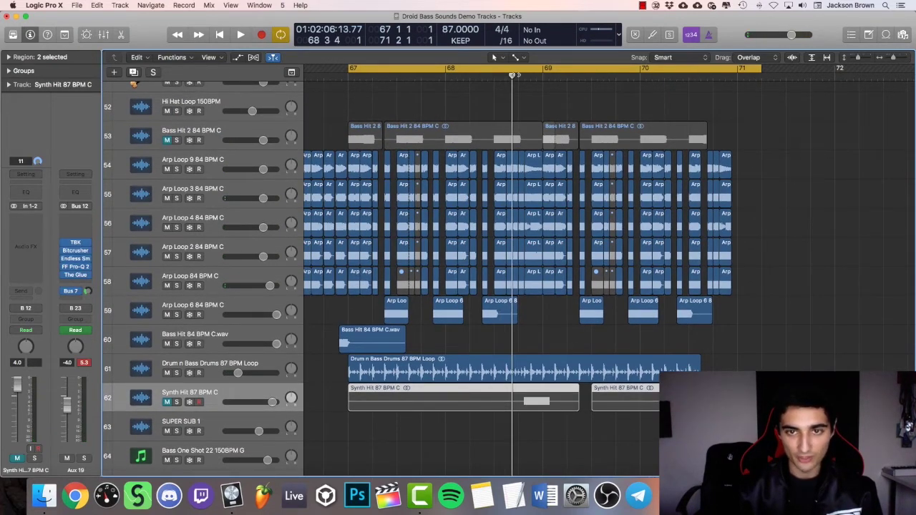
click(515, 70)
key(super+Right)
key(super+Right)
click(168, 403)
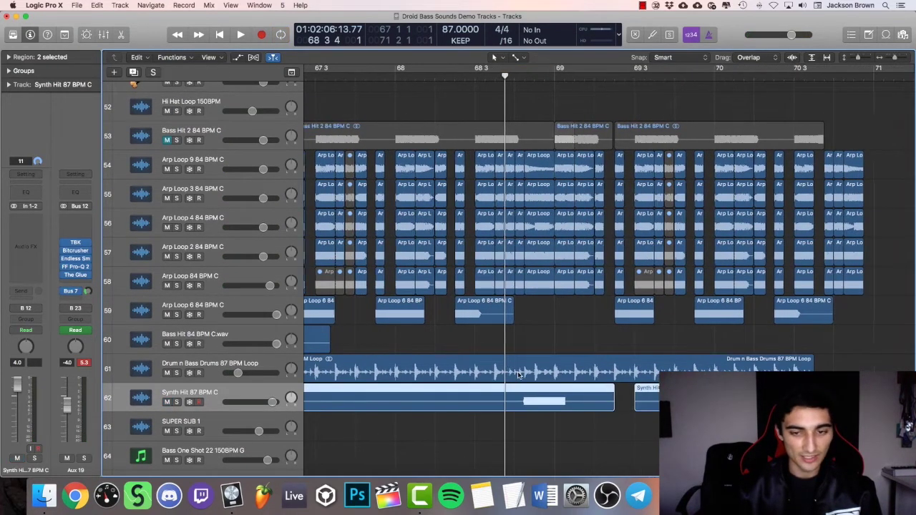
Mute Arp Loops 9, 3, 4, 2 and 6 and play the synth hit, restarting playback from about beat 2 of bar 68
scroll(170, 329, right, 2)
click(168, 256)
drag(170, 257, 175, 157)
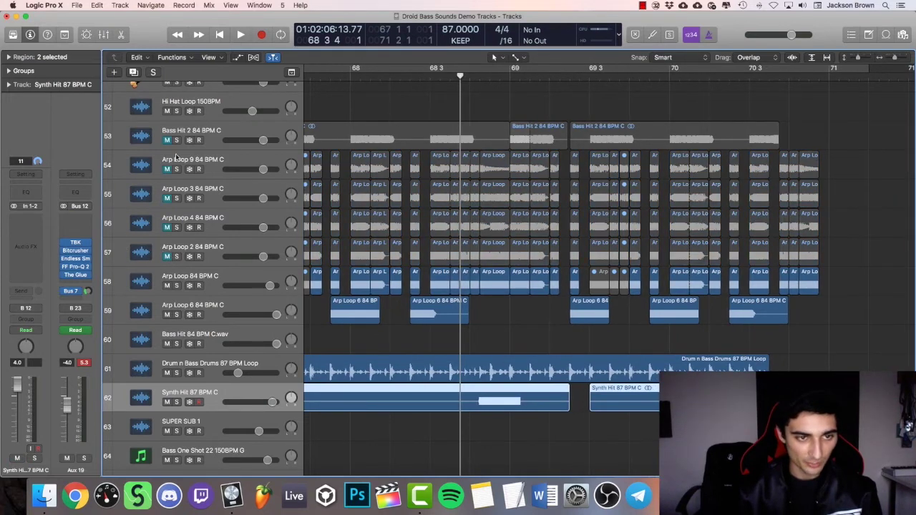
click(168, 315)
key(space)
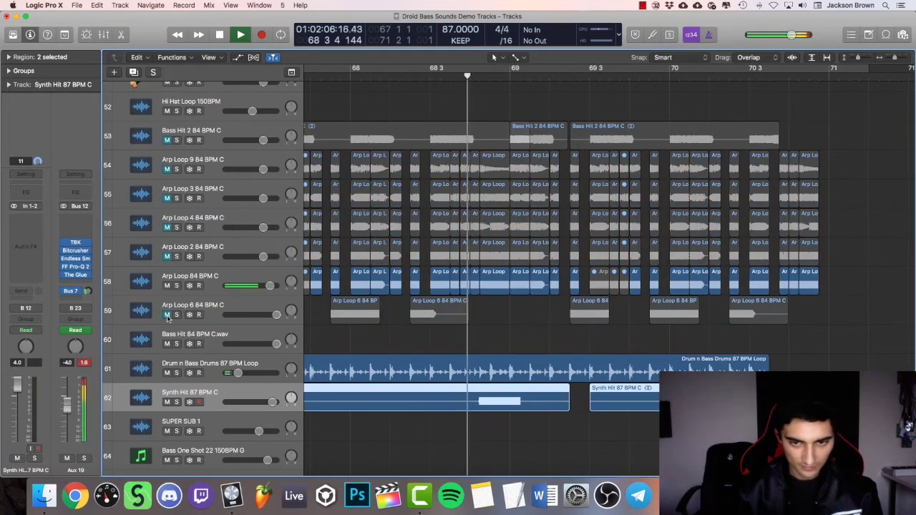
click(400, 74)
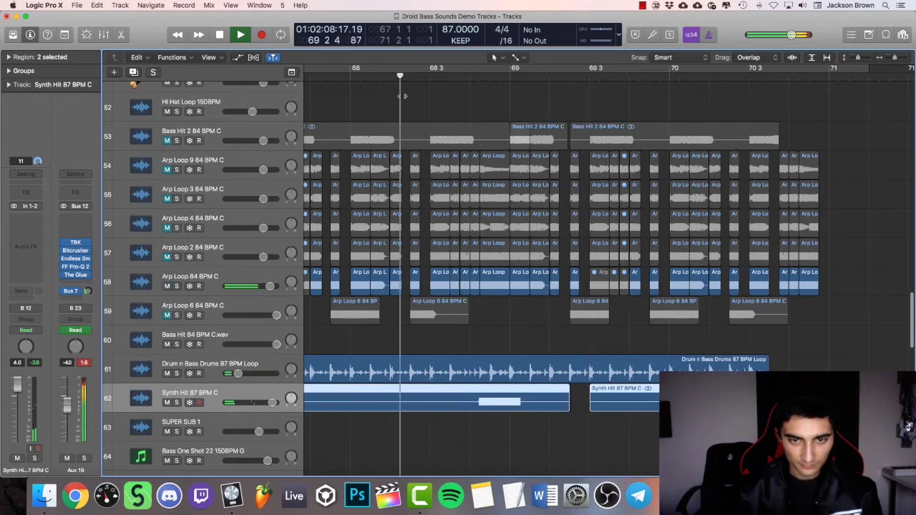
Mute the Arp Loop 84 track and replay the synth hit from just after beat 3 of bar 68
key(space)
click(167, 286)
click(449, 74)
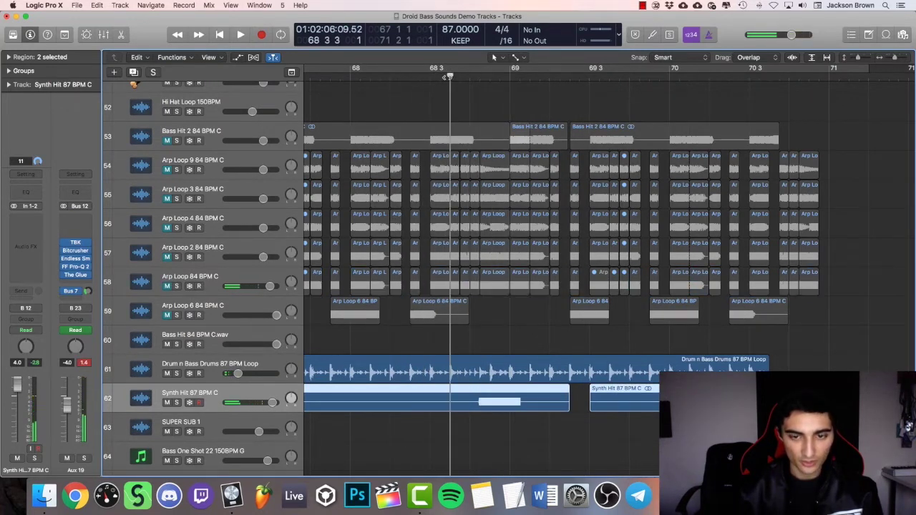
key(space)
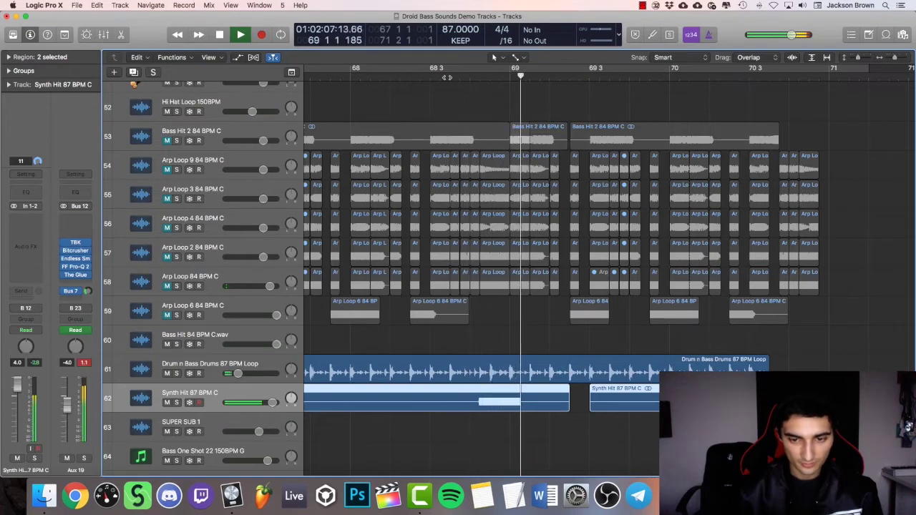
Restart the synth hit passage and unmute Arp Loop 84 during playback to hear both together
key(space)
key(space)
click(167, 286)
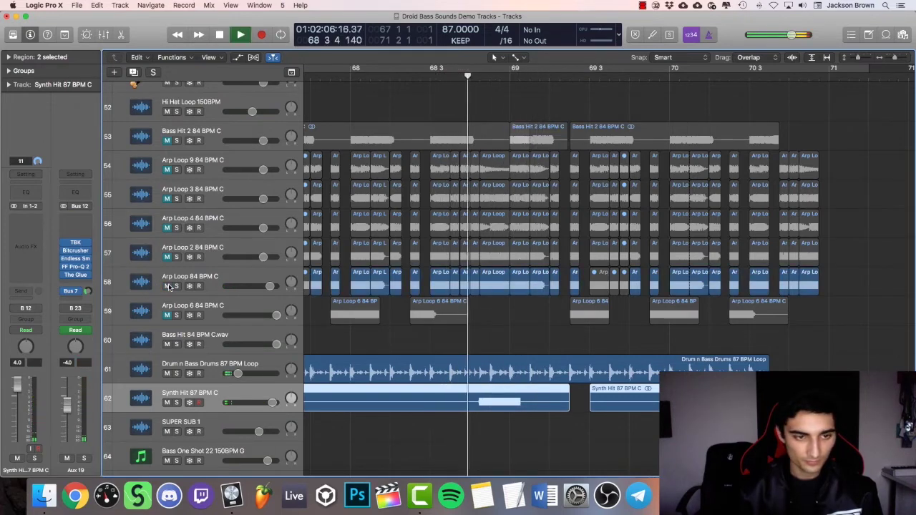
key(space)
Unmute the Bass Hit 2 track and mute every track from Arp Loop 9 down to Synth Hit
scroll(505, 311, down, 4)
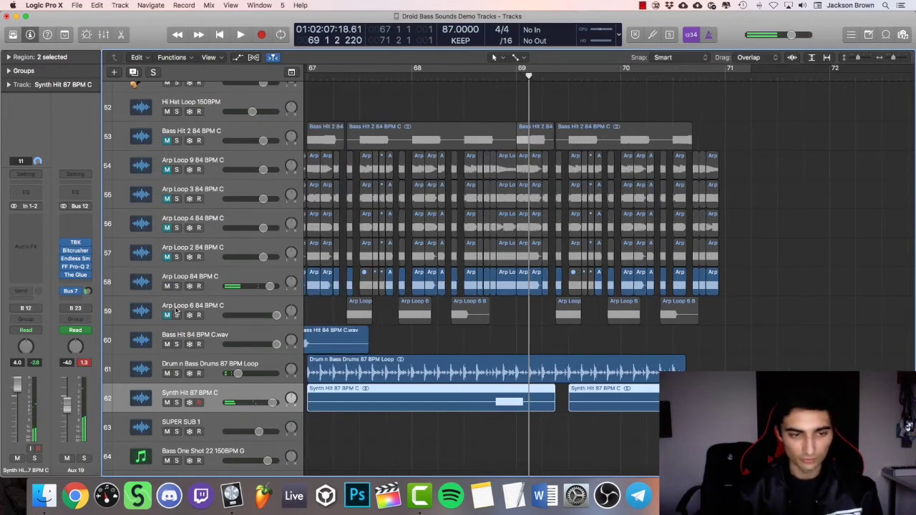
drag(167, 315, 166, 140)
scroll(482, 266, down, 4)
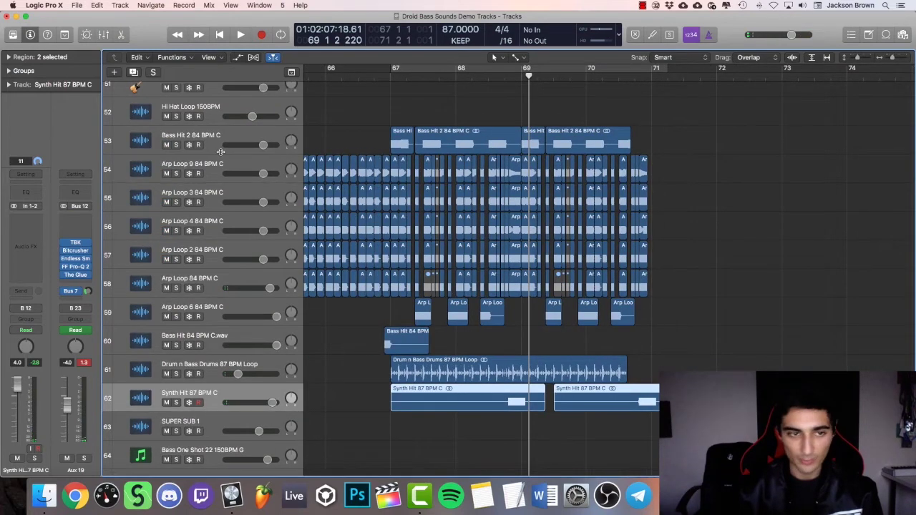
drag(168, 173, 166, 402)
scroll(411, 122, up, 4)
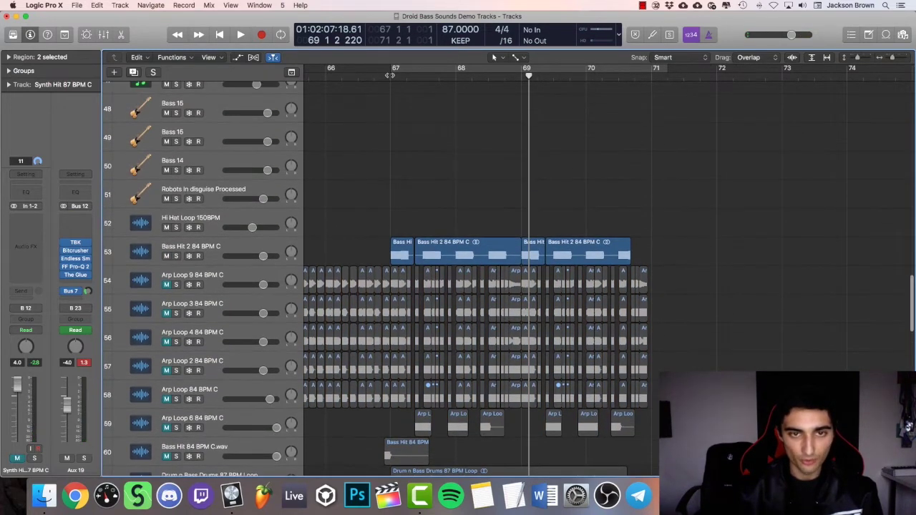
Play the Bass Hit 2 track from bar 67 through bar 68 without the arps, drum loop and synth hit
click(390, 76)
scroll(479, 134, down, 2)
key(super+Right)
key(super+Right)
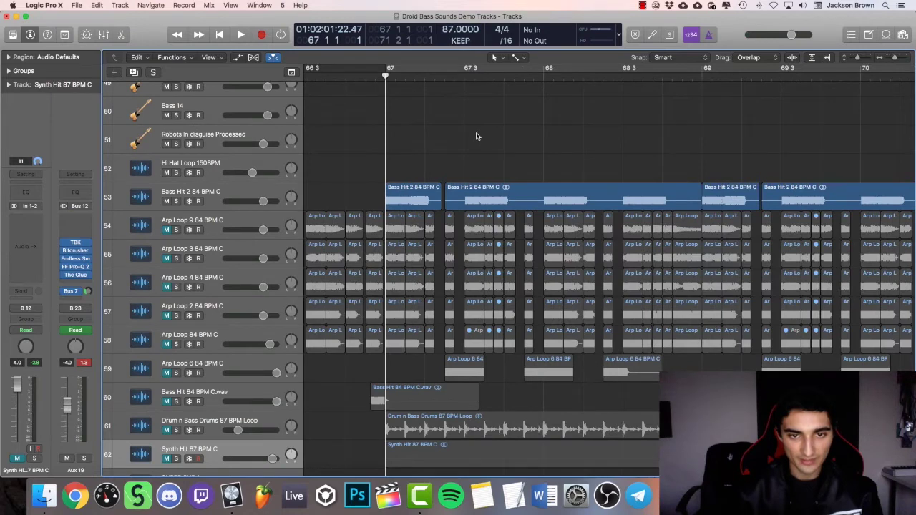
key(space)
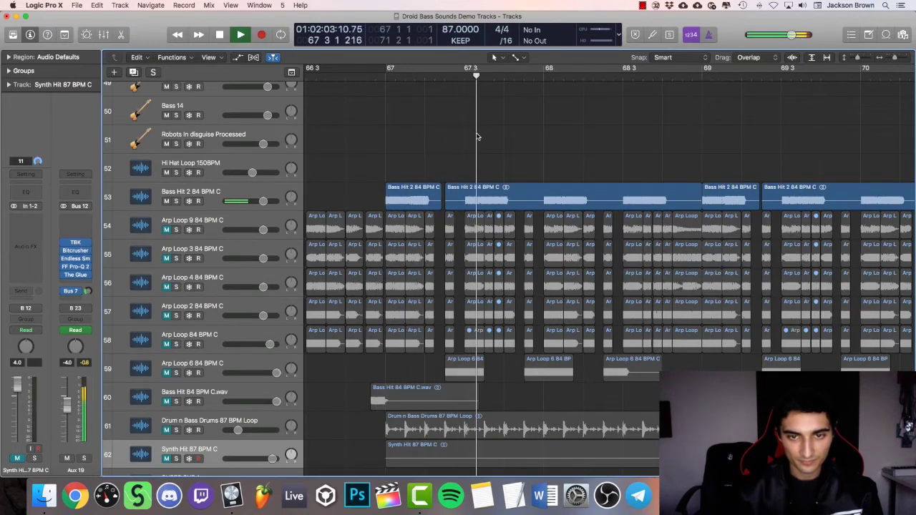
key(super+Left)
key(super+Left)
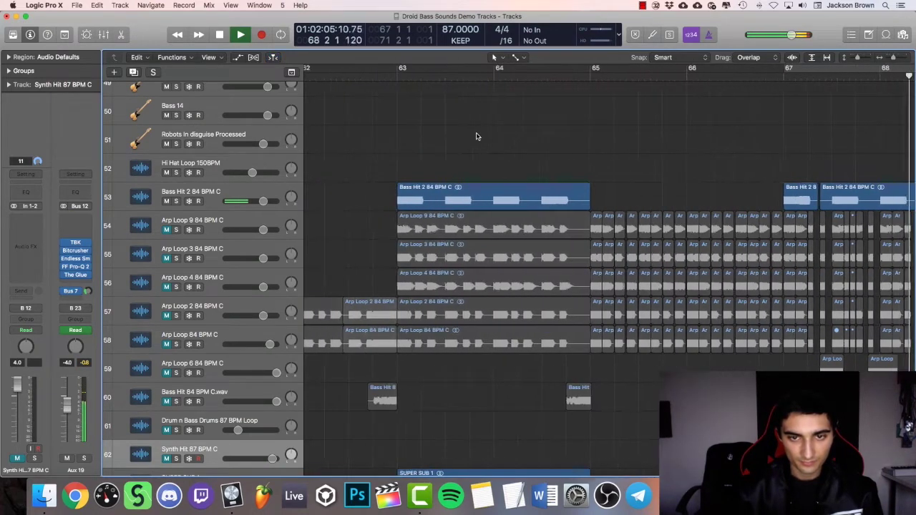
key(space)
Set a cycle range from bar 63 to 65 2 3 and play the earlier Bass Hit 2 part
scroll(461, 103, left, 2)
drag(461, 73, 712, 113)
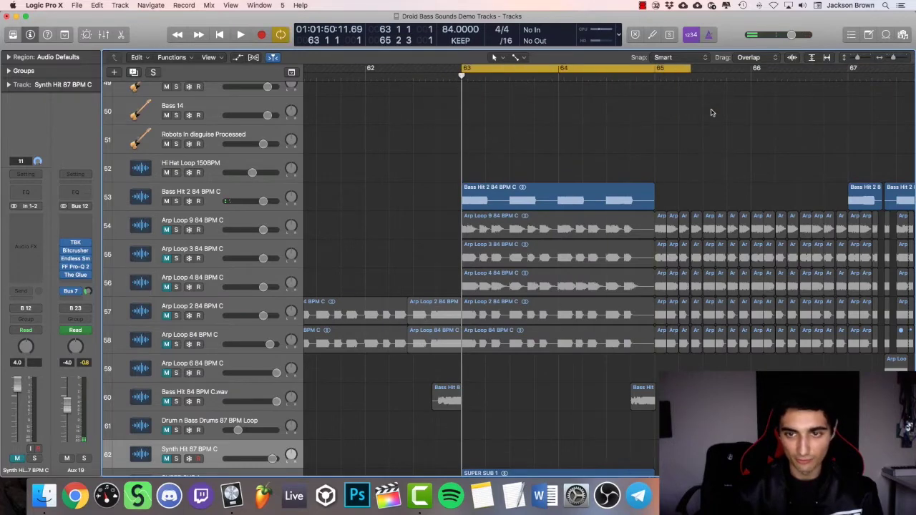
key(space)
scroll(662, 121, right, 3)
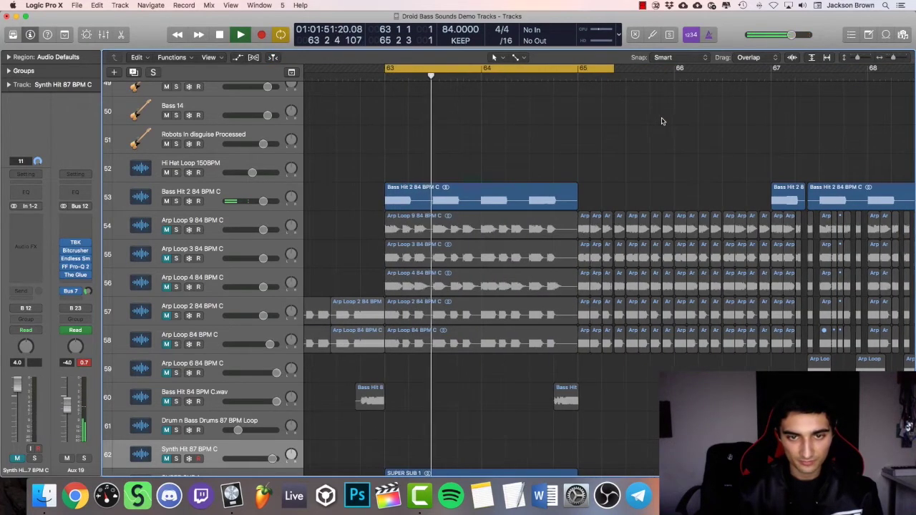
scroll(662, 121, right, 5)
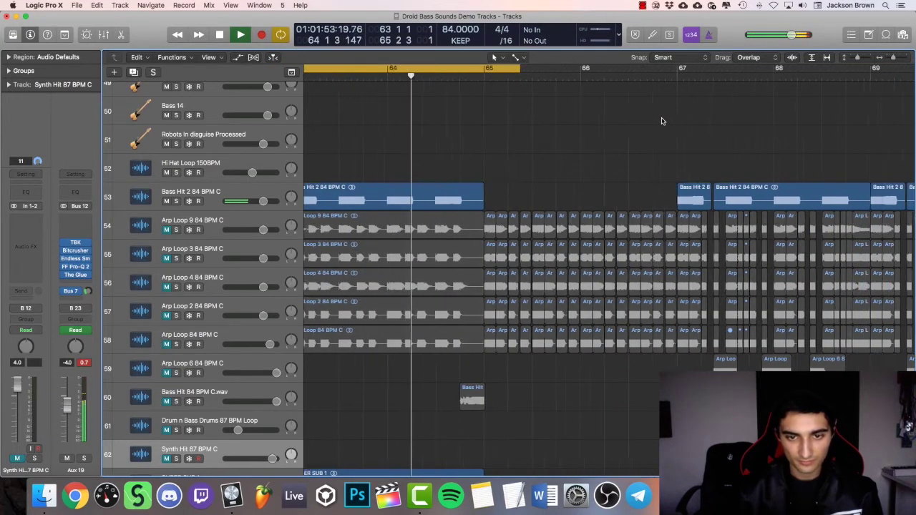
key(space)
Turn off the cycle range and unmute all tracks from Arp Loop 9 down to Synth Hit
click(467, 67)
scroll(513, 106, down, 3)
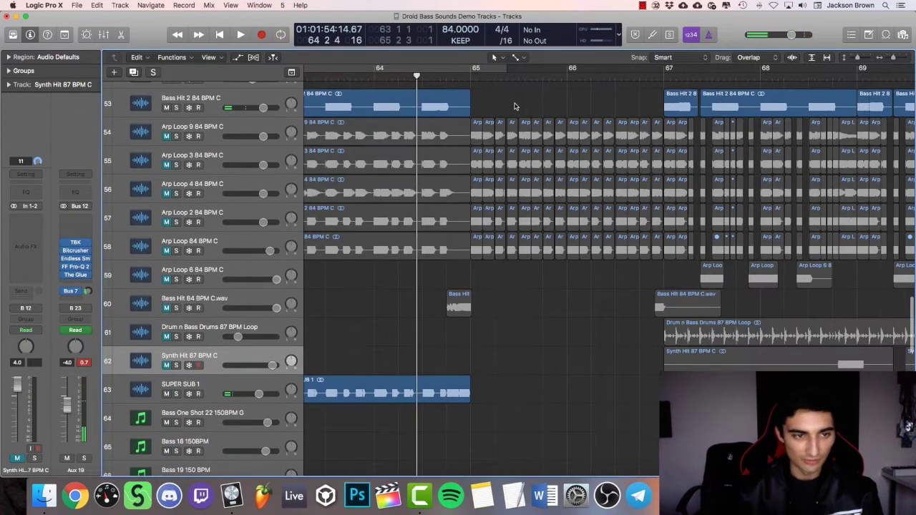
drag(168, 135, 168, 365)
Select the Vocals track and play the "Don't Get In My Way" vocal from just after the start of bar 66
key(super+Left)
key(super+Left)
scroll(723, 299, up, 15)
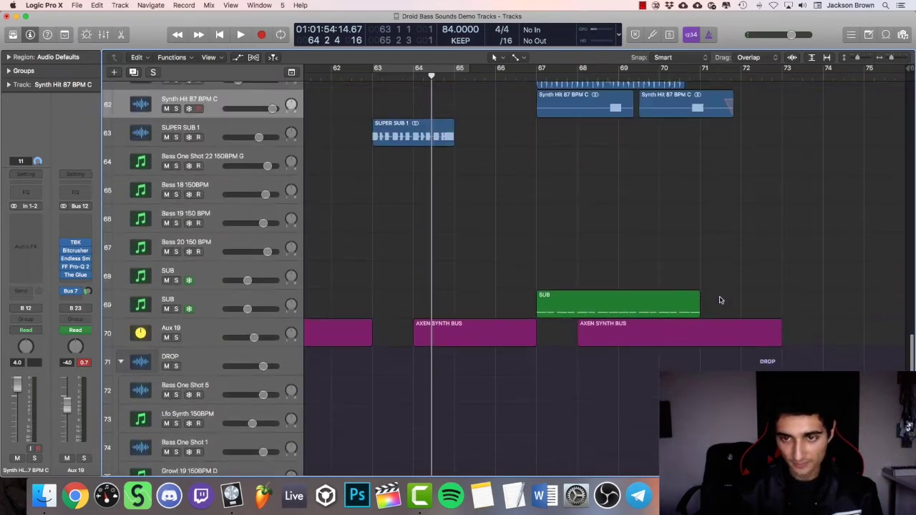
scroll(720, 300, up, 18)
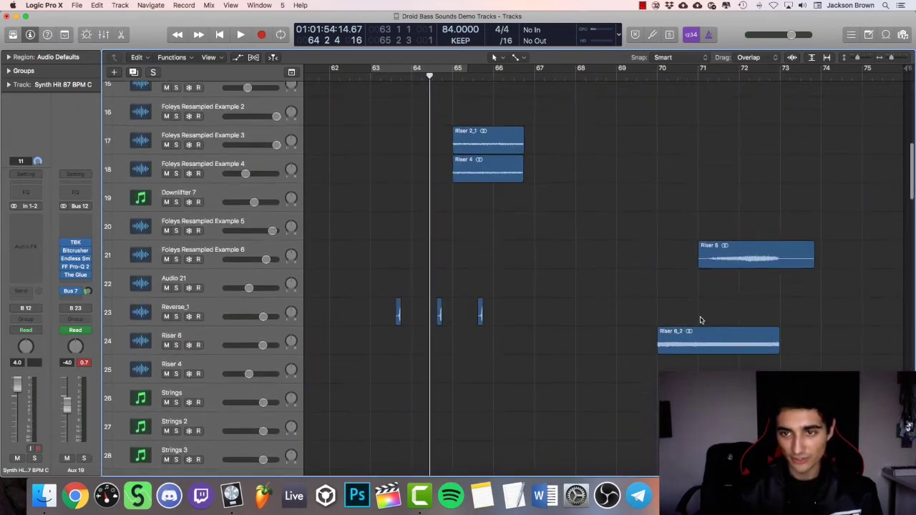
scroll(702, 320, up, 2)
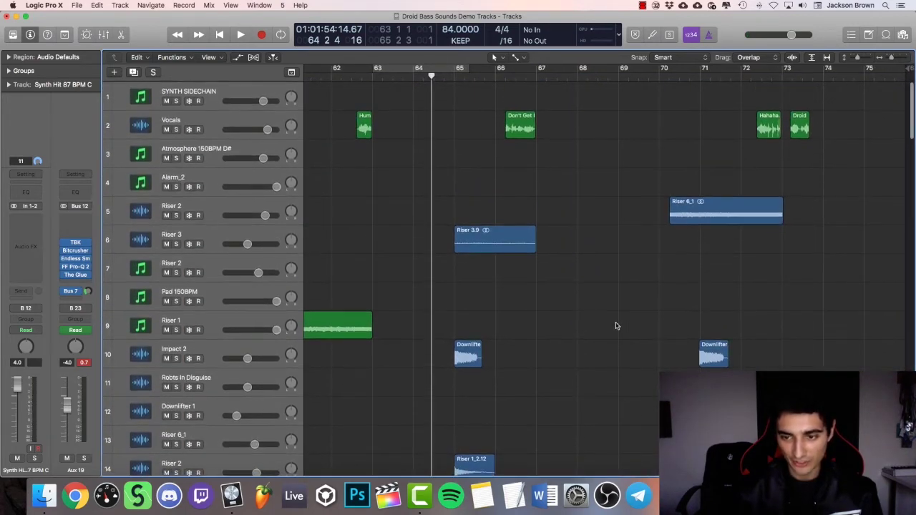
click(503, 79)
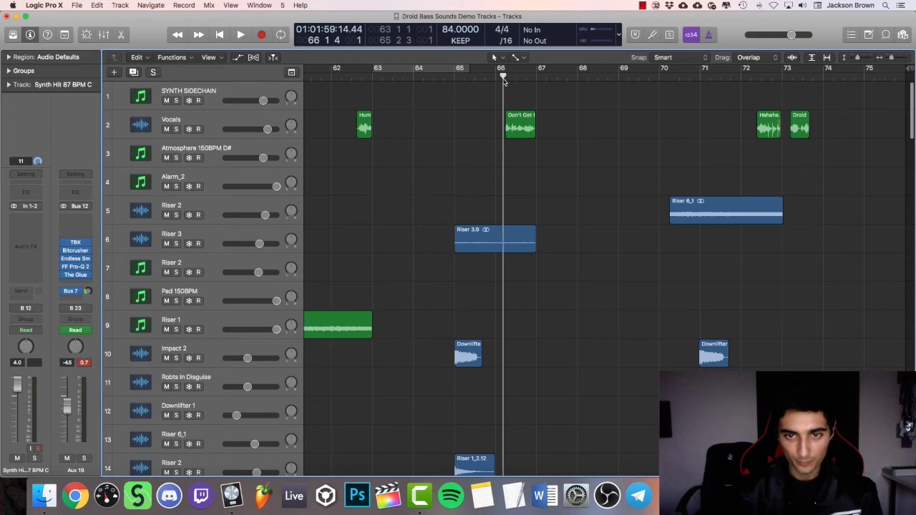
click(212, 113)
scroll(489, 142, up, 3)
scroll(515, 154, right, 2)
click(548, 168)
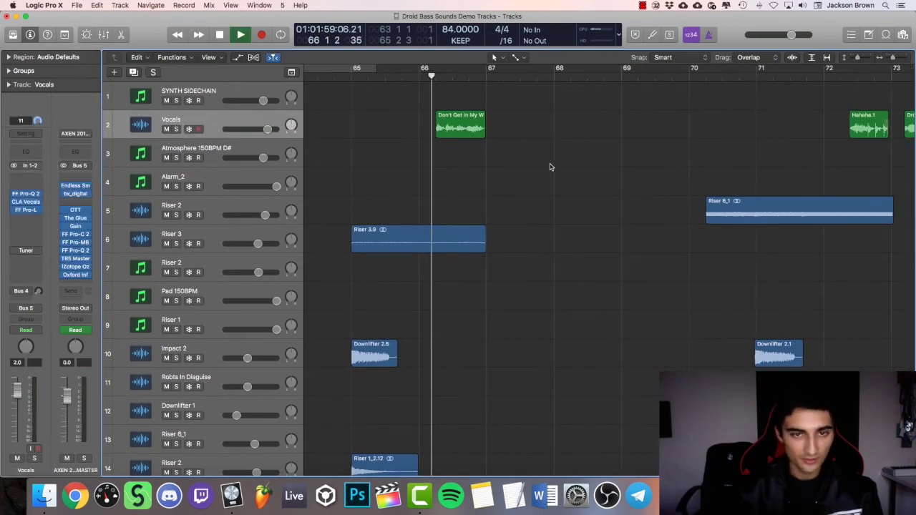
scroll(550, 167, right, 3)
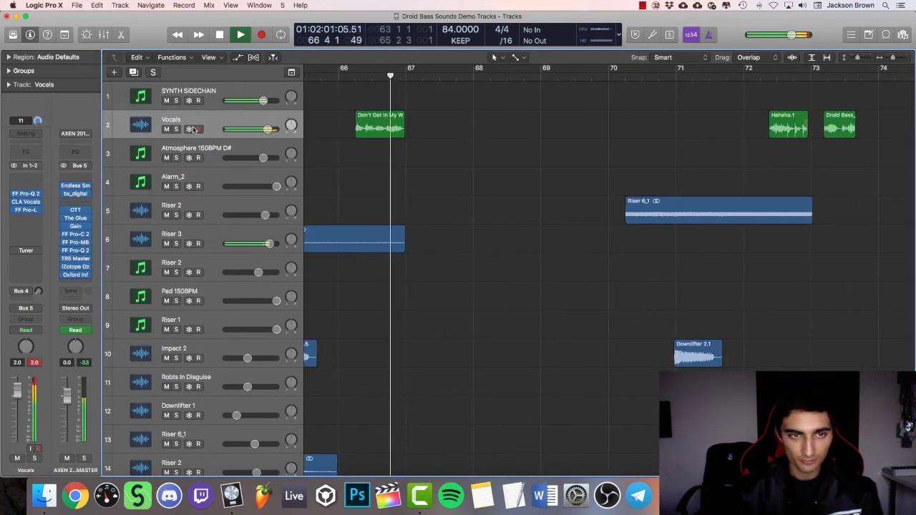
Solo the Vocals track and replay the bar 66 vocal from its beginning at beat 2
click(177, 130)
click(357, 77)
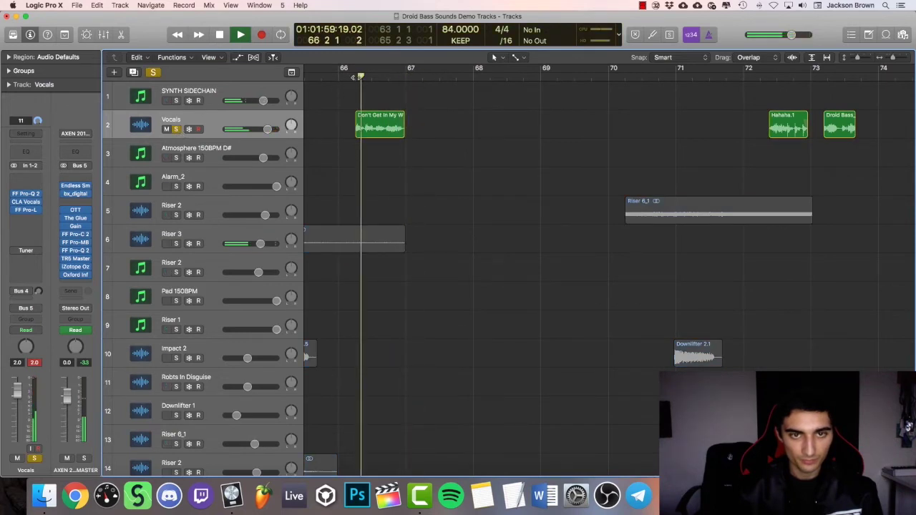
click(356, 79)
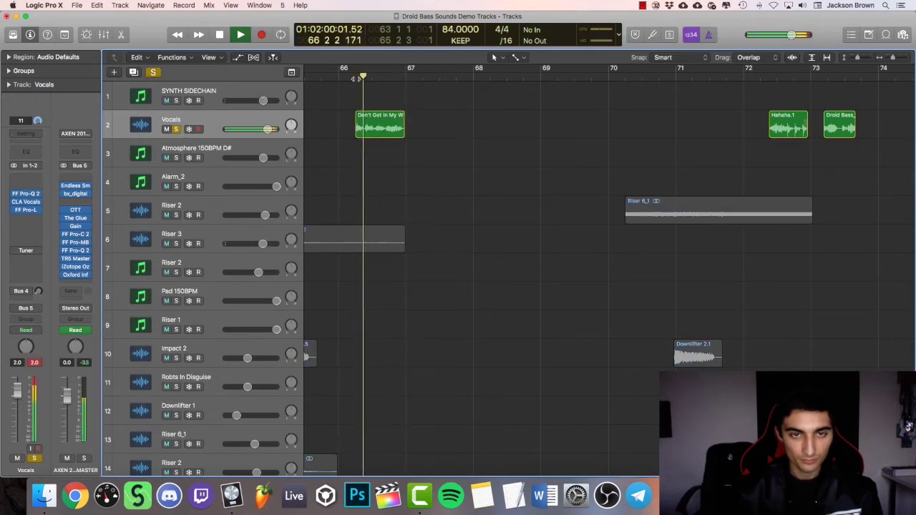
Play the soloed Hahaha and Droid Bass vocals in bars 72 and 73, stopping and unsoloing the Vocals track at the end
scroll(429, 94, right, 2)
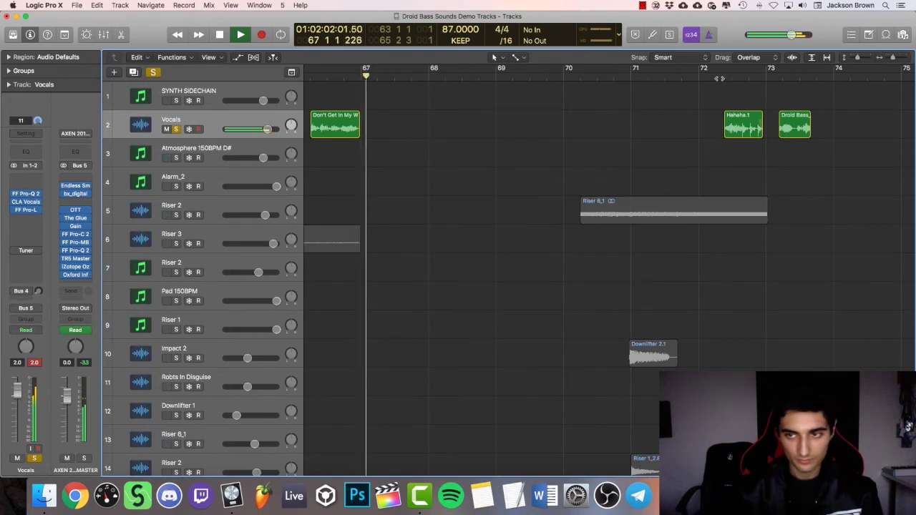
click(716, 79)
scroll(698, 127, right, 3)
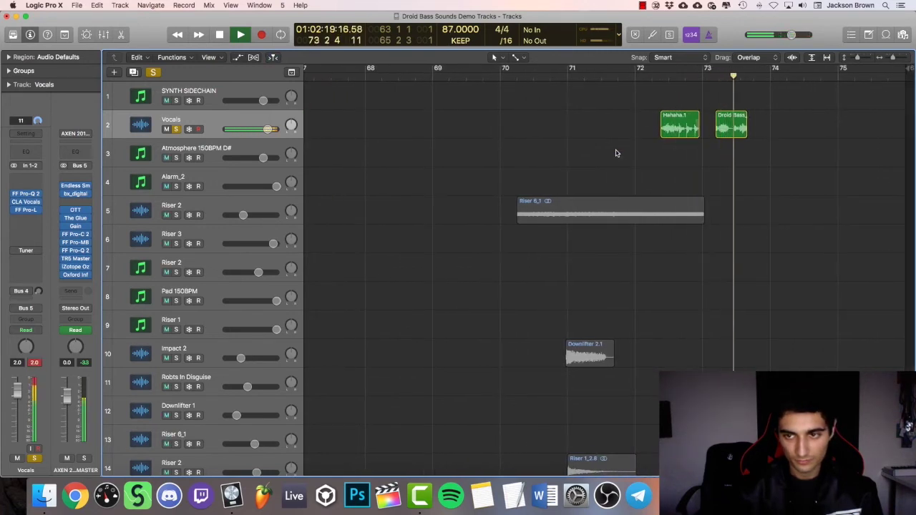
key(super+a)
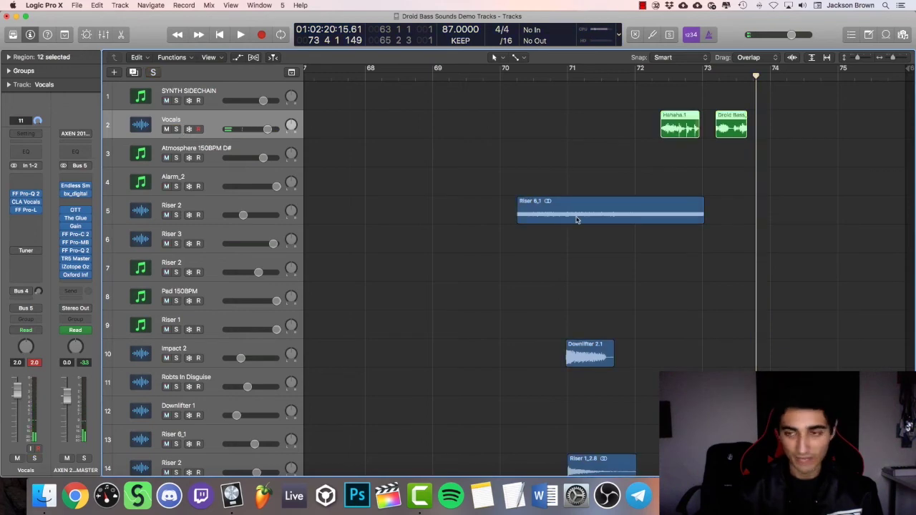
Zoom out to show the whole arrangement from bar 1 to 73, selecting the Riser 2 and Impact 2 tracks in turn
key(z)
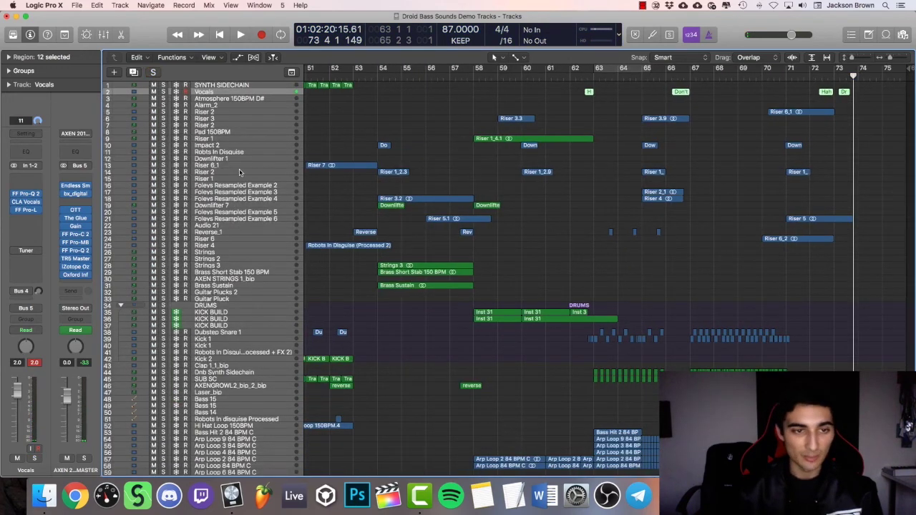
click(239, 173)
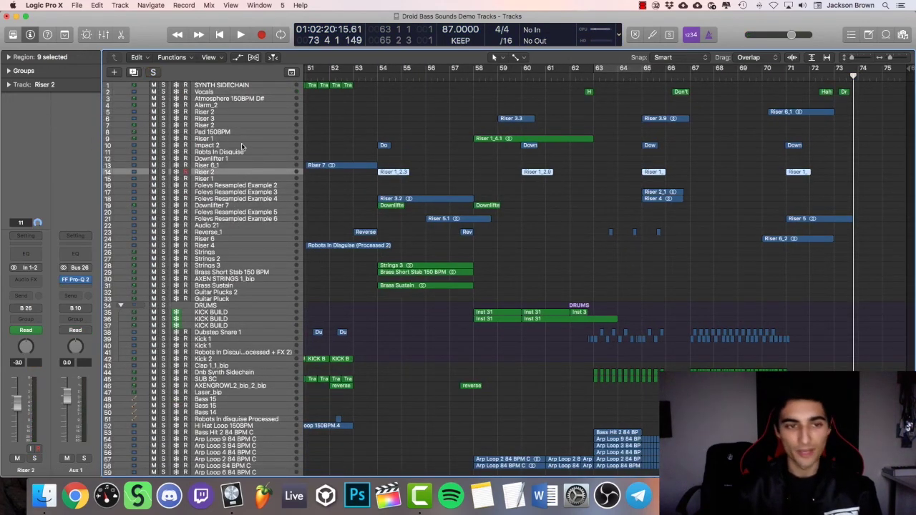
click(241, 146)
key(z)
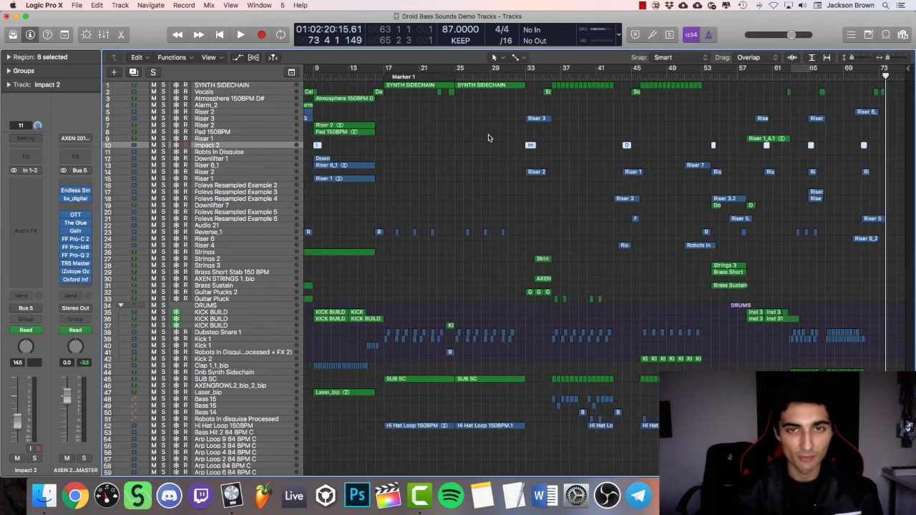
key(super+Left)
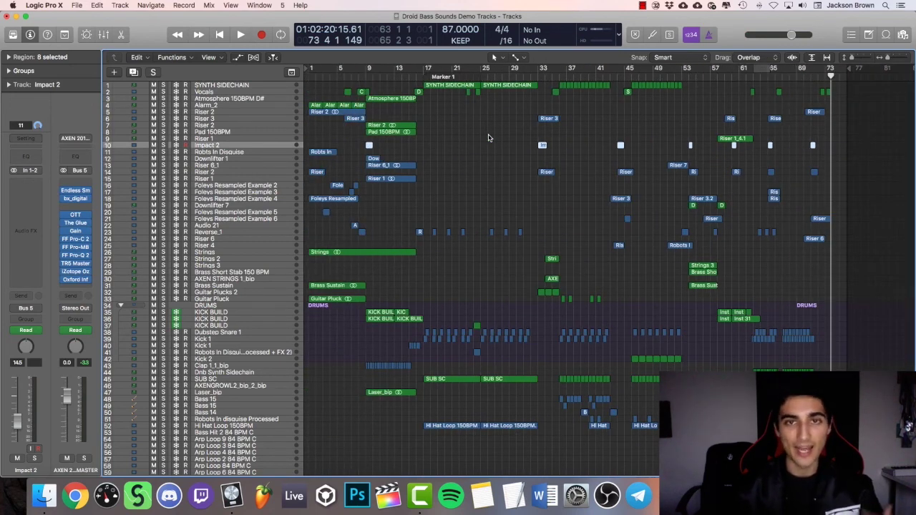